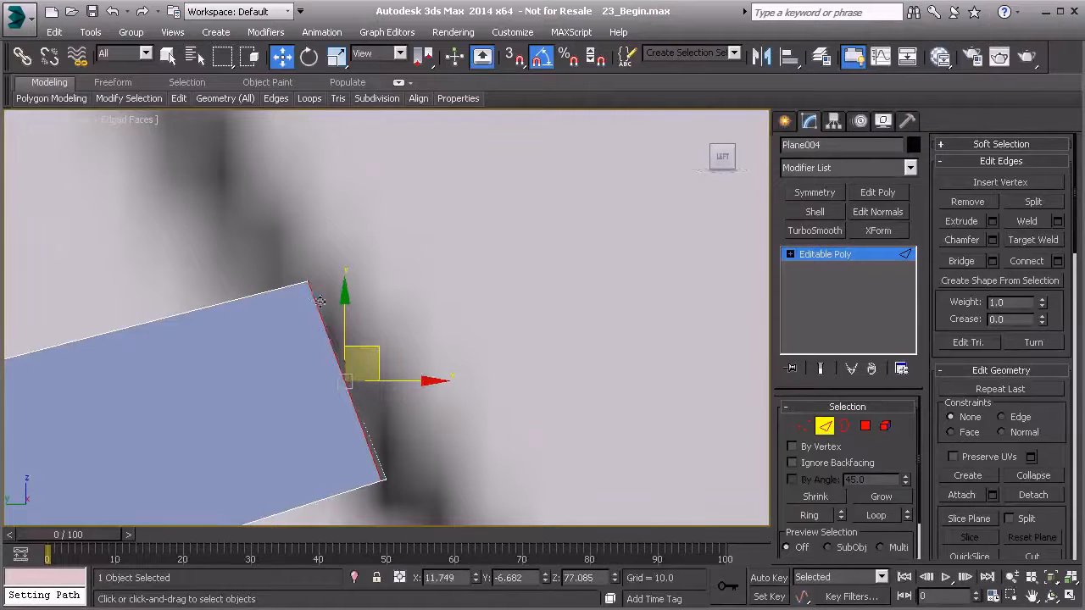
Step: Extrude the upper front edge of the nose strip upward along the bridge of the nose, following the side reference
key("p")
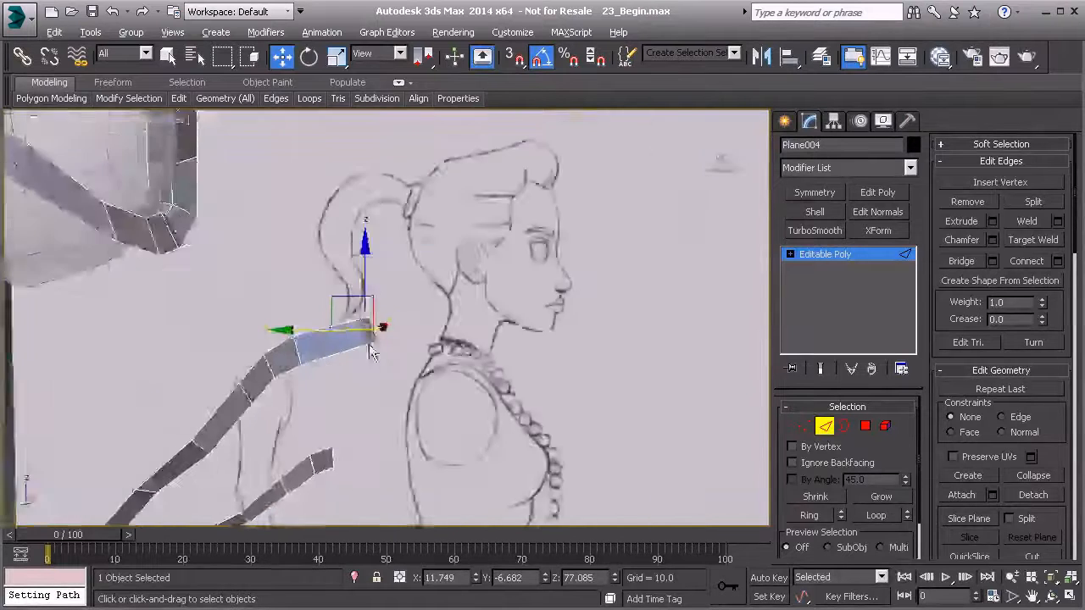
middle_click_drag(393, 344, 371, 327, "alt")
left_click(374, 317)
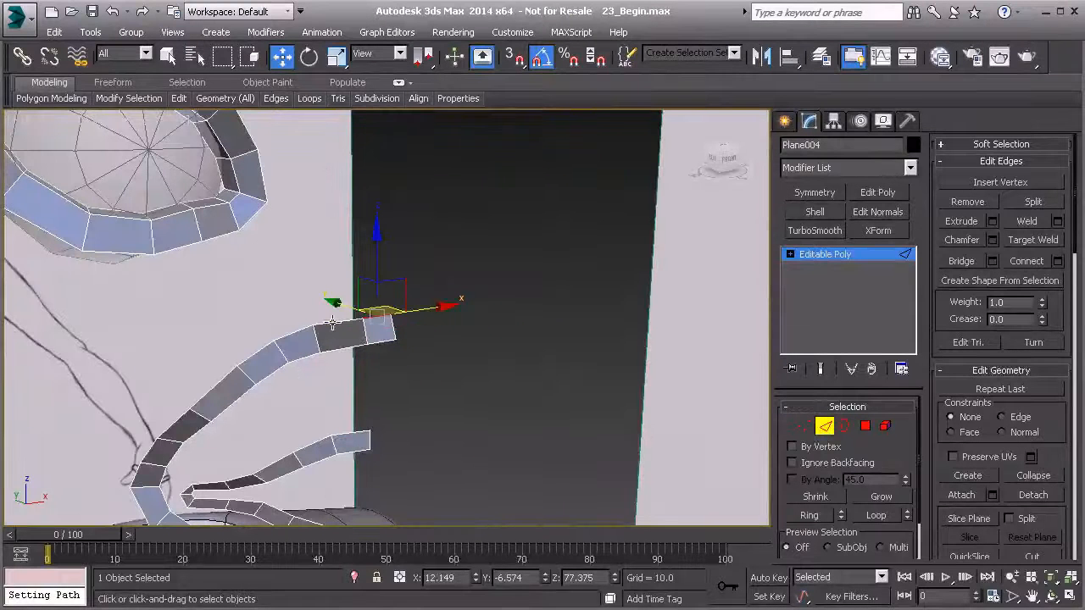
key("l")
middle_click_drag(331, 322, 395, 370)
scroll(400, 373, "down", 3)
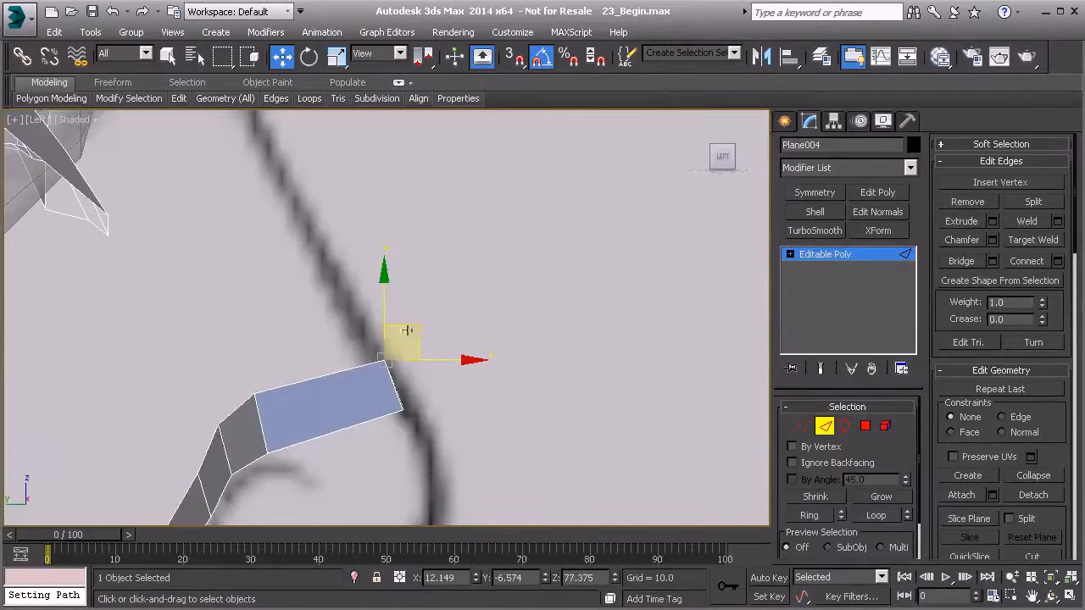
left_click_drag(419, 327, 363, 234, "shift")
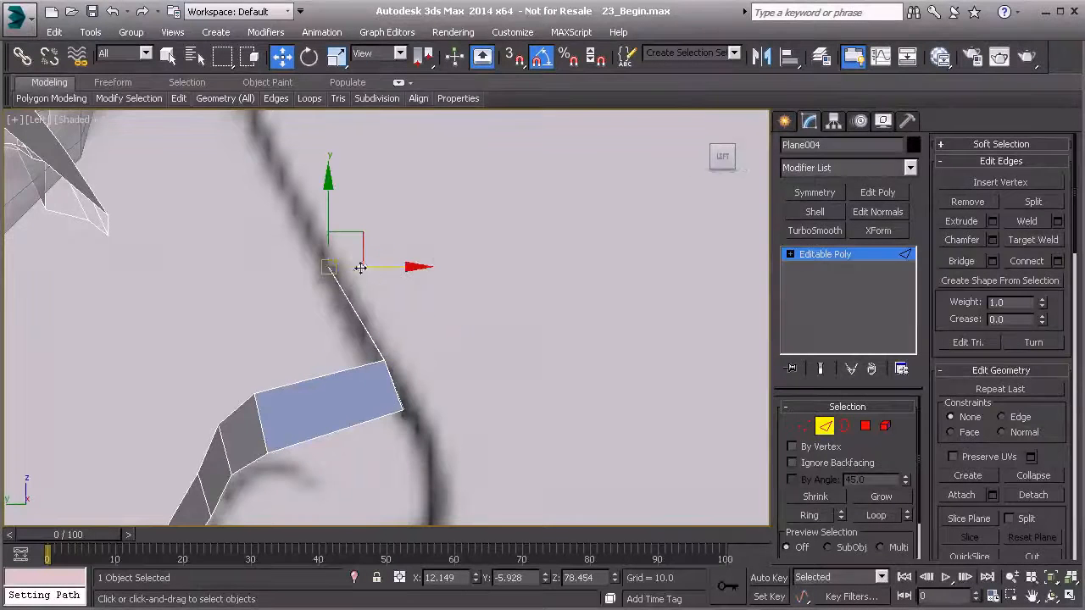
scroll(338, 317, "up", 5)
middle_click_drag(305, 237, 324, 409)
scroll(331, 374, "up", 3)
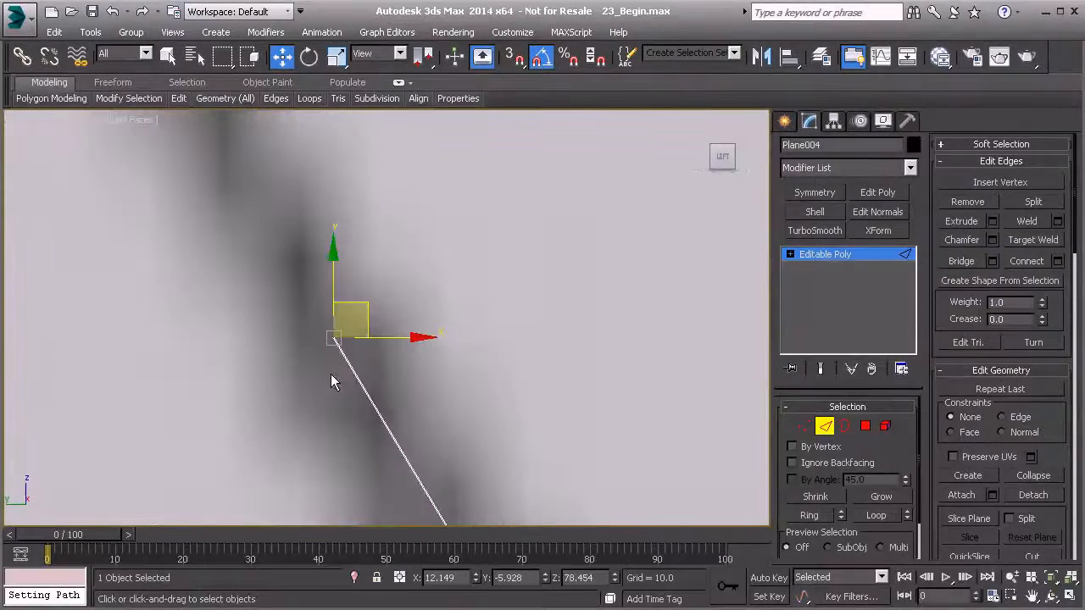
Step: Level the two vertices at the new upper end of the nose strip by scaling them flat along the vertical axis
key("f")
middle_click_drag(447, 258, 334, 439)
scroll(323, 363, "up", 4)
key("1")
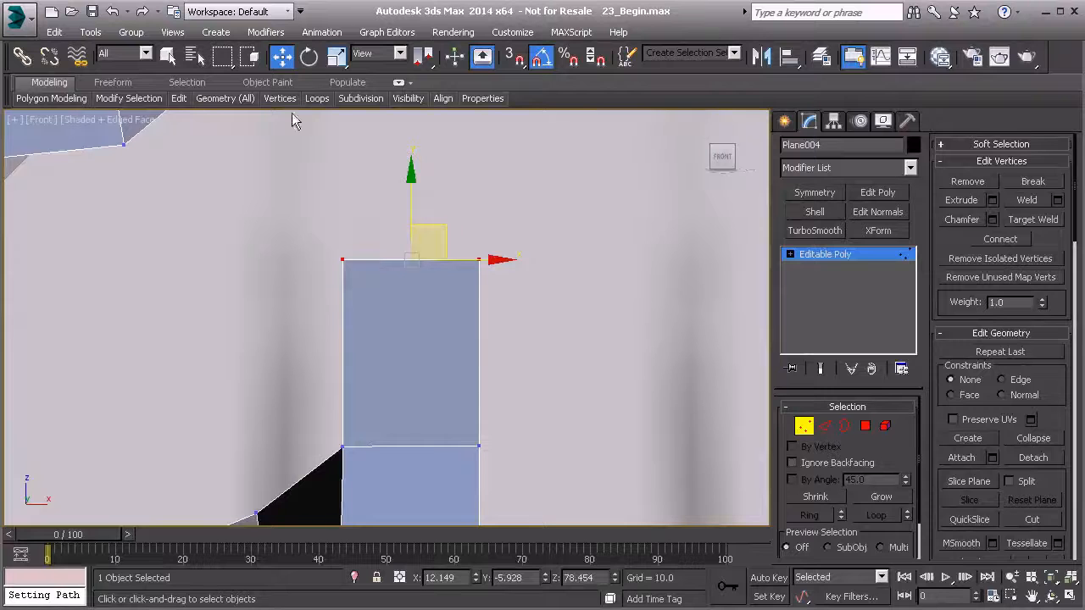
left_click(337, 57)
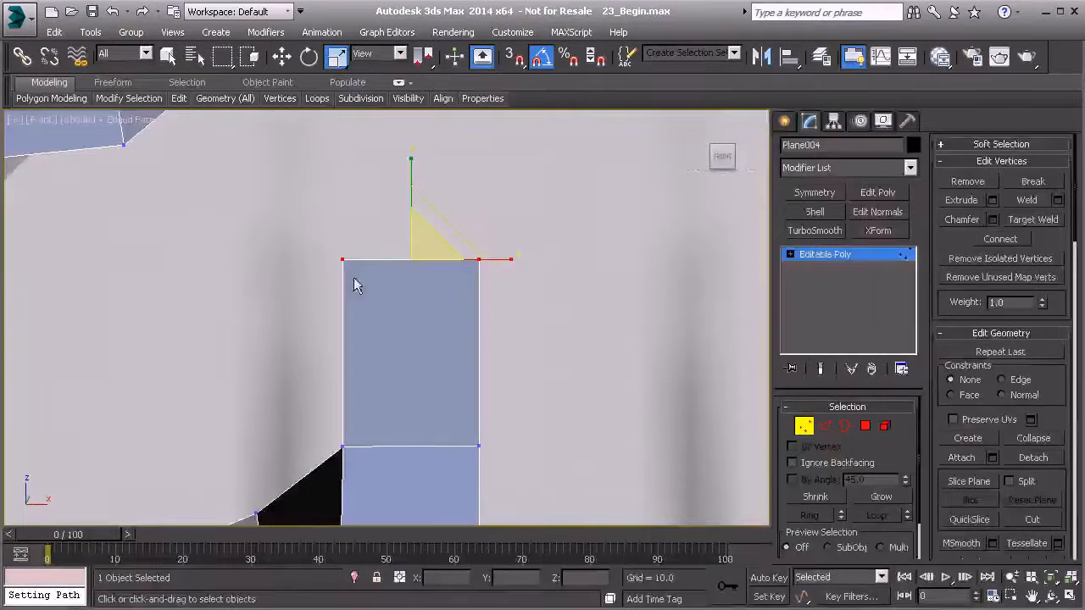
key("l")
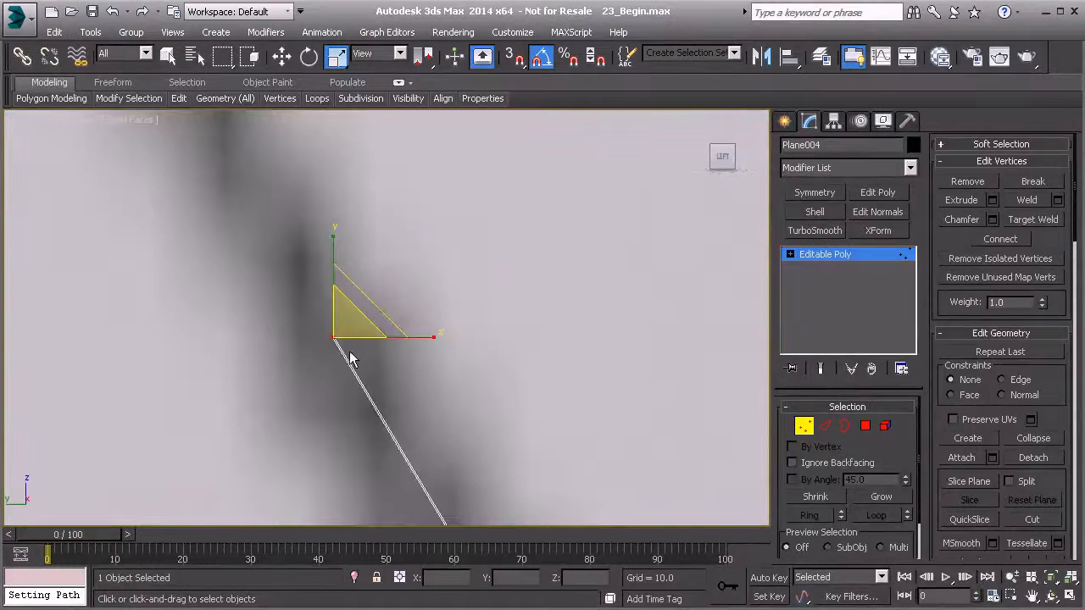
left_click_drag(475, 578, 475, 586)
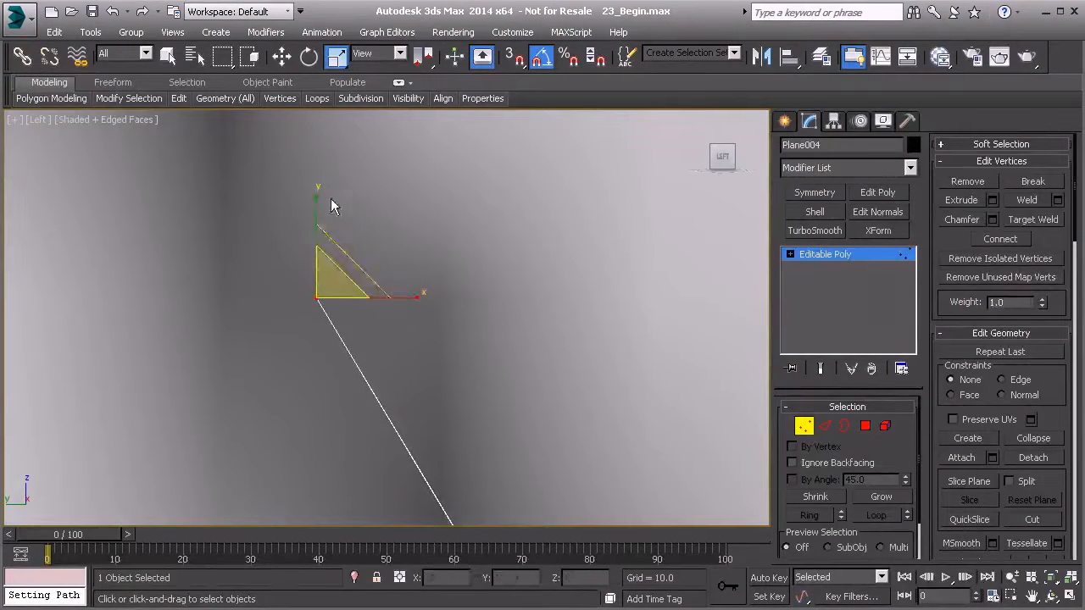
left_click_drag(316, 214, 321, 462)
scroll(392, 373, "down", 1)
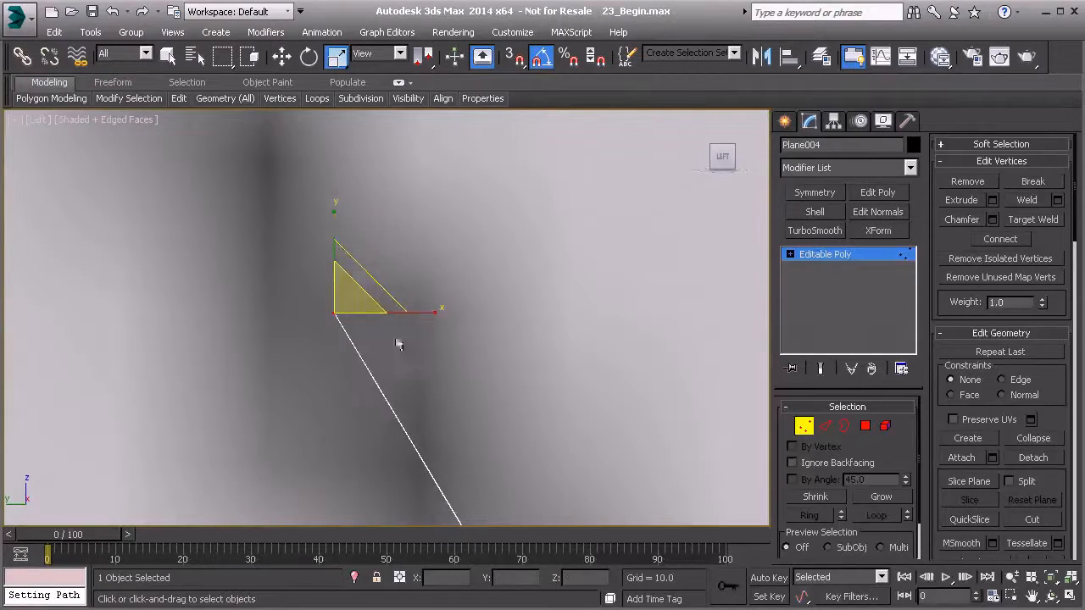
Step: Extrude the strip's end edge up the nose bridge to eye level in two segments, following the profile line
key("2")
key("2")
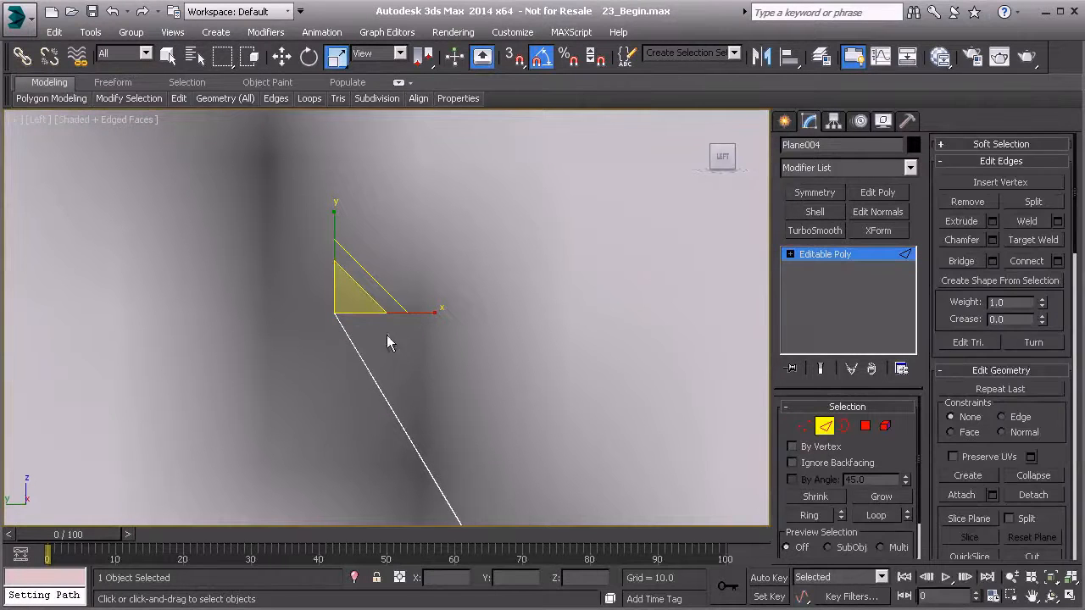
scroll(375, 325, "down", 4)
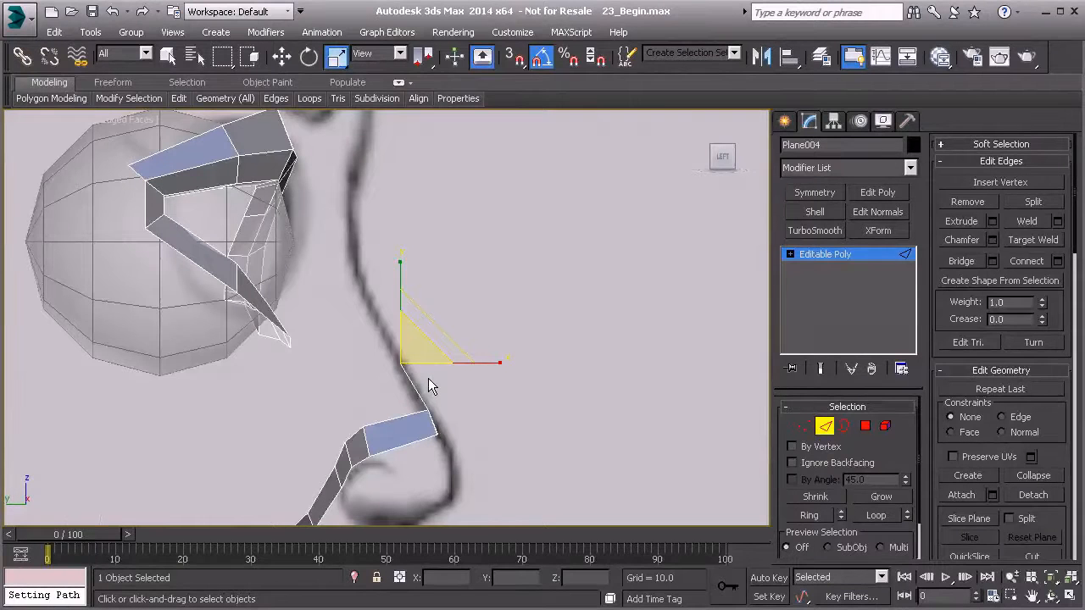
scroll(428, 386, "down", 4)
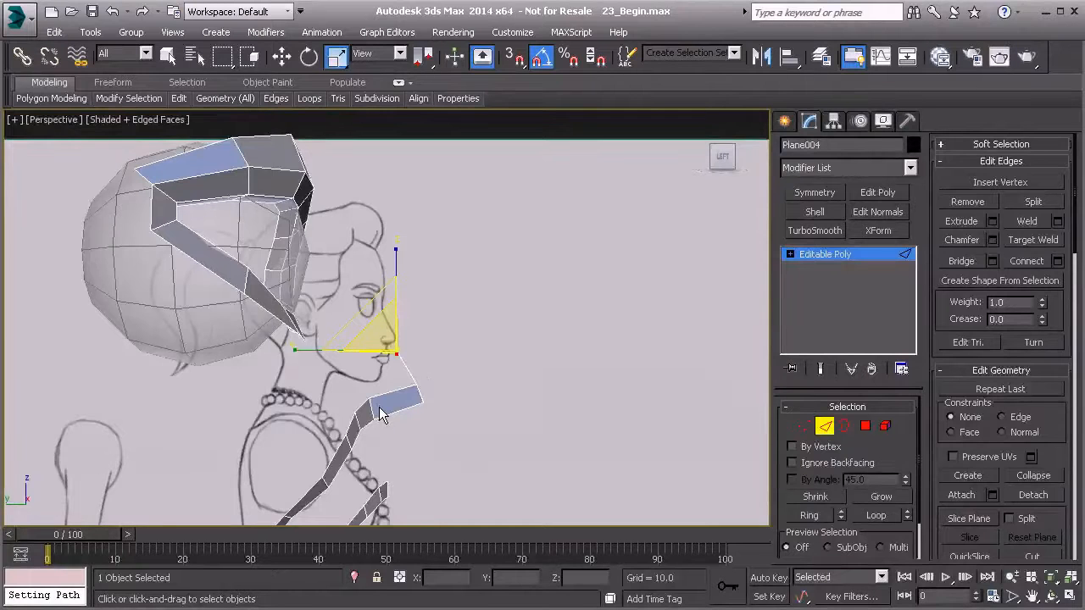
scroll(379, 413, "up", 4)
key("w")
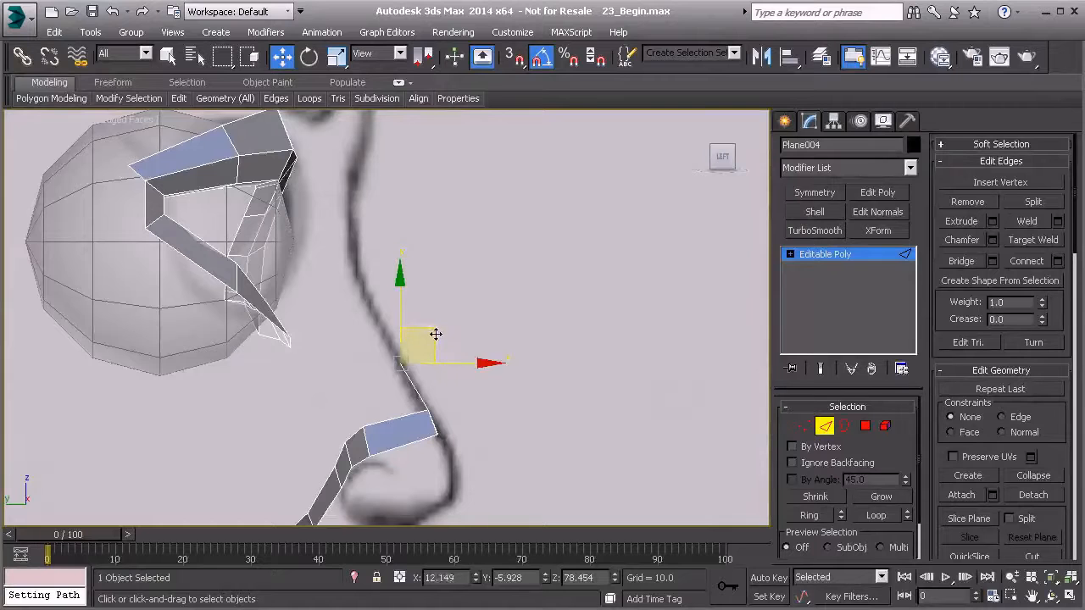
left_click_drag(404, 281, 404, 279, "shift")
middle_click_drag(404, 278, 436, 375)
left_click_drag(435, 369, 414, 296, "shift")
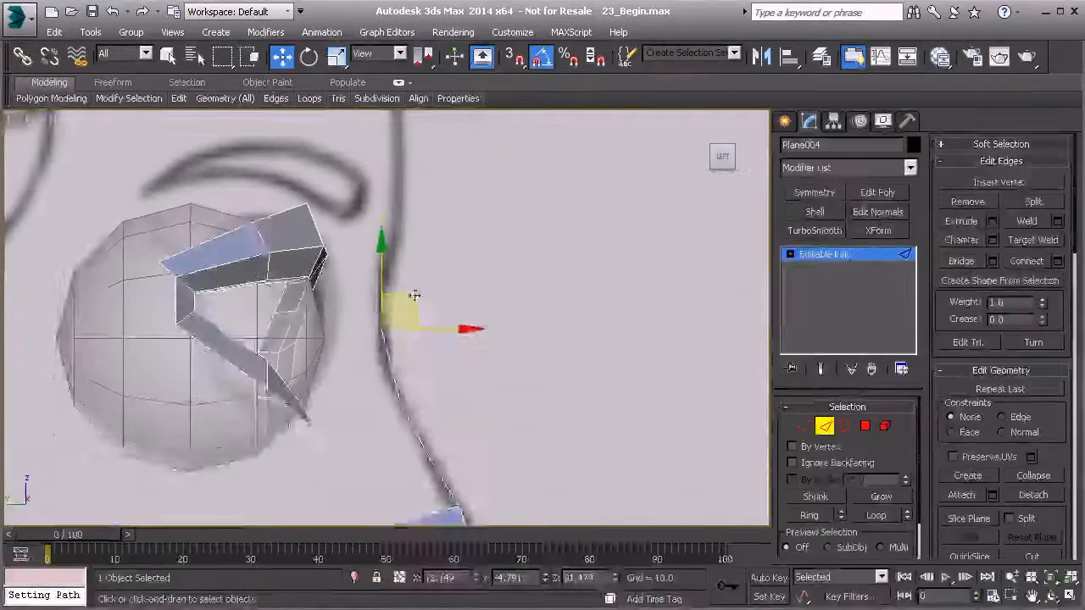
Step: Extrude the profile strip's end edge up from the brow over the forehead to the hairline in four segments
middle_click_drag(414, 296, 393, 416)
left_click_drag(402, 344, 412, 255, "shift")
middle_click_drag(411, 256, 460, 407)
left_click_drag(461, 351, 448, 311, "shift")
middle_click_drag(449, 310, 475, 392)
left_click_drag(473, 348, 453, 305, "shift")
middle_click_drag(453, 305, 495, 368)
left_click_drag(496, 363, 459, 270, "shift")
middle_click_drag(459, 280, 545, 355)
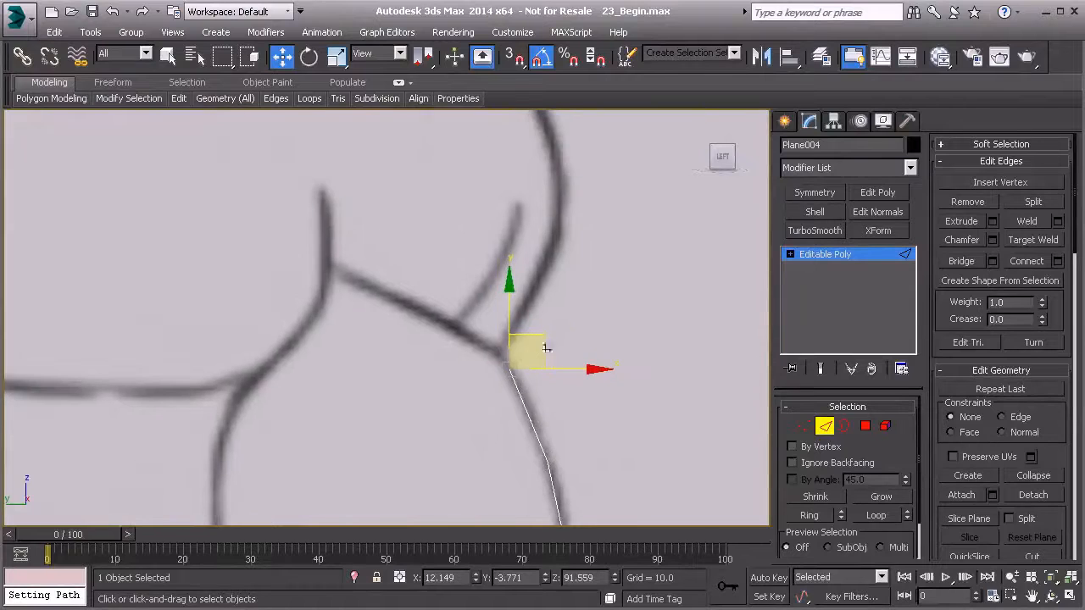
Step: Continue extruding the profile strip from the hairline back over the top of the head, keeping it beneath the drawn hair
scroll(512, 370, "down", 3)
scroll(507, 384, "down", 4)
middle_click_drag(509, 385, 526, 285)
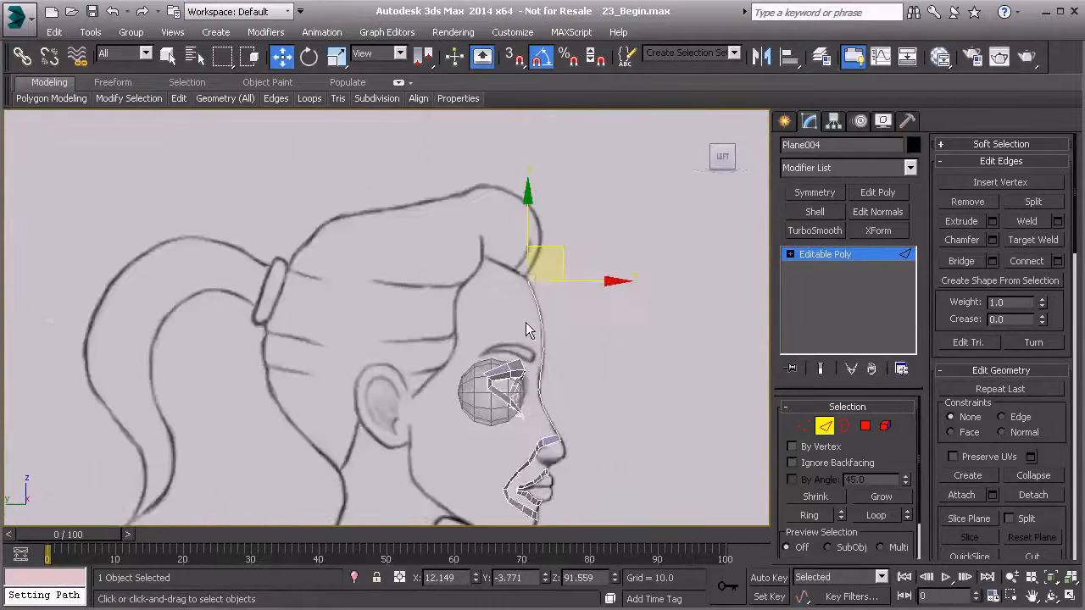
scroll(524, 311, "up", 2)
left_click_drag(554, 228, 529, 199, "shift")
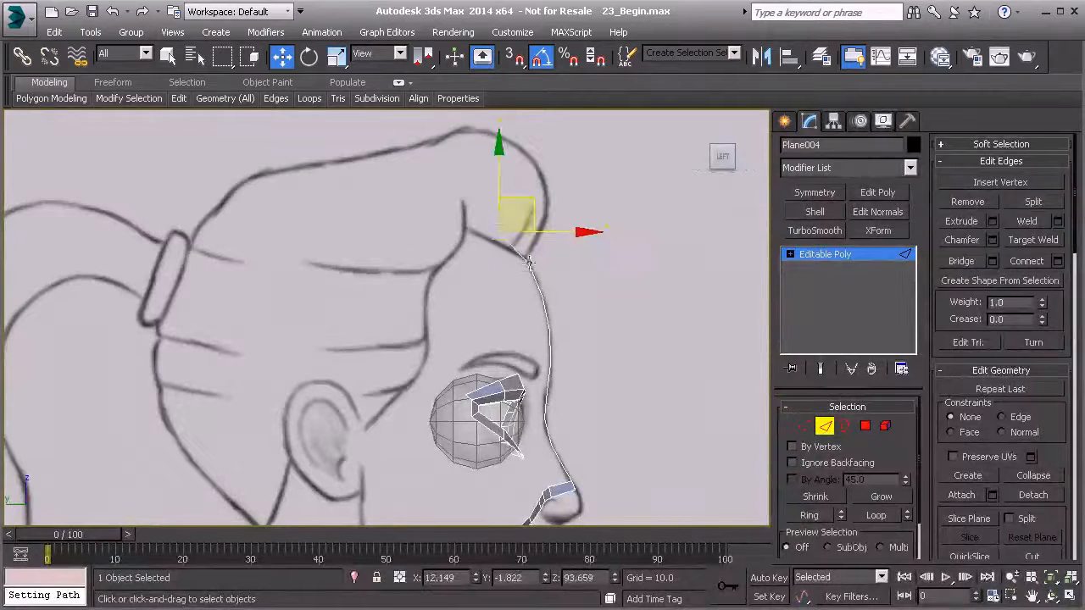
middle_click_drag(253, 437, 273, 384)
middle_click_drag(542, 251, 526, 311)
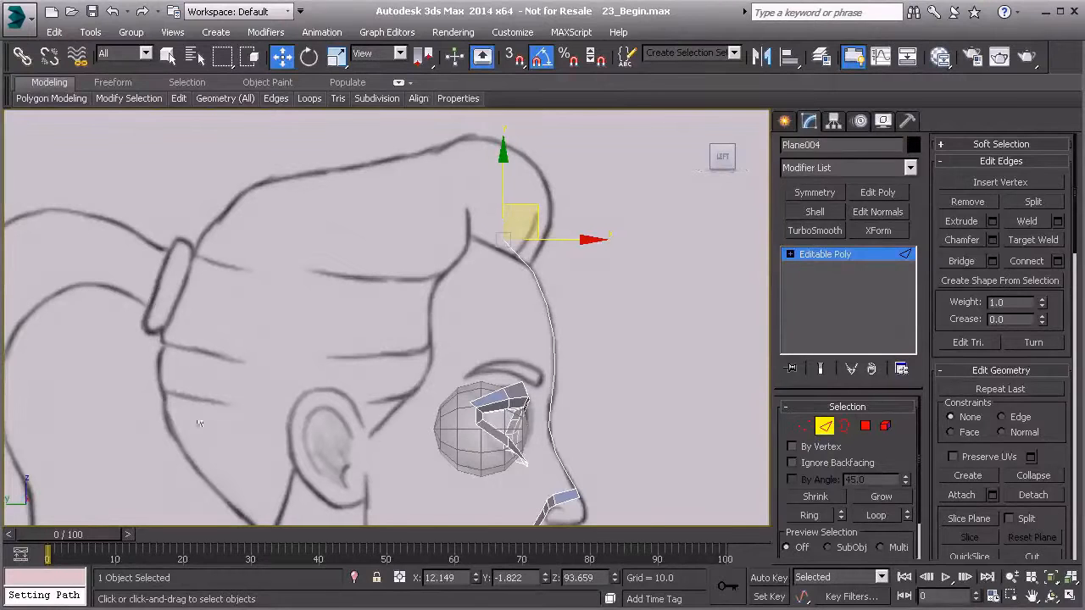
left_click_drag(537, 208, 423, 169, "shift")
middle_click_drag(423, 180, 506, 173)
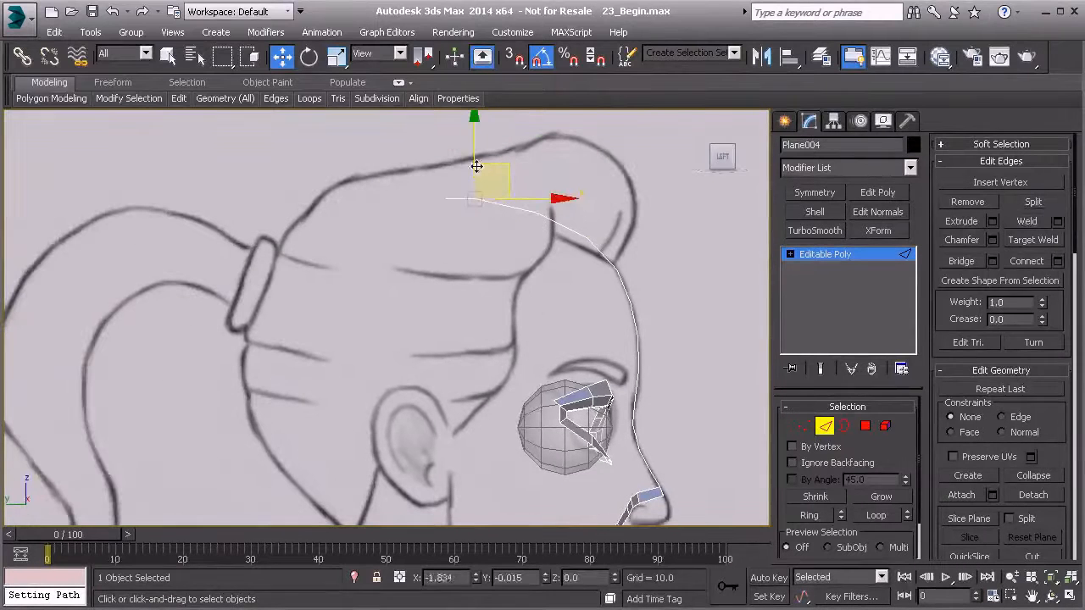
Step: Extrude the profile strip over the crown and down the back of the head to just below the ponytail base
left_click_drag(454, 163, 352, 194, "shift")
middle_click_drag(352, 194, 416, 165)
left_click_drag(399, 185, 378, 230, "shift")
middle_click_drag(380, 262, 422, 215)
left_click_drag(421, 182, 406, 229, "shift")
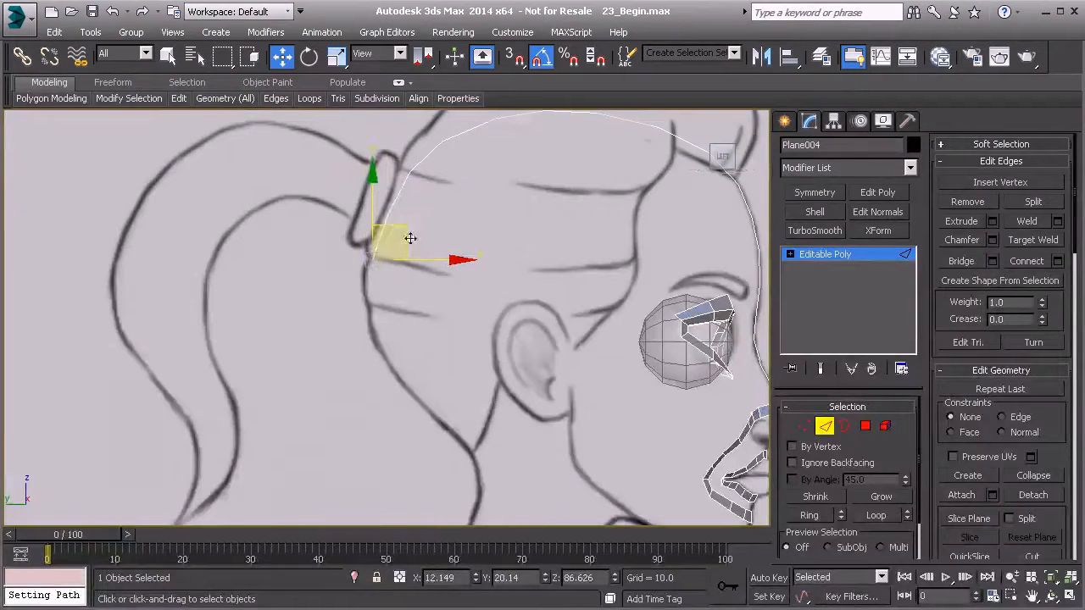
Step: Extrude the profile strip down the back of the skull to the nape of the neck
middle_click_drag(407, 229, 447, 197)
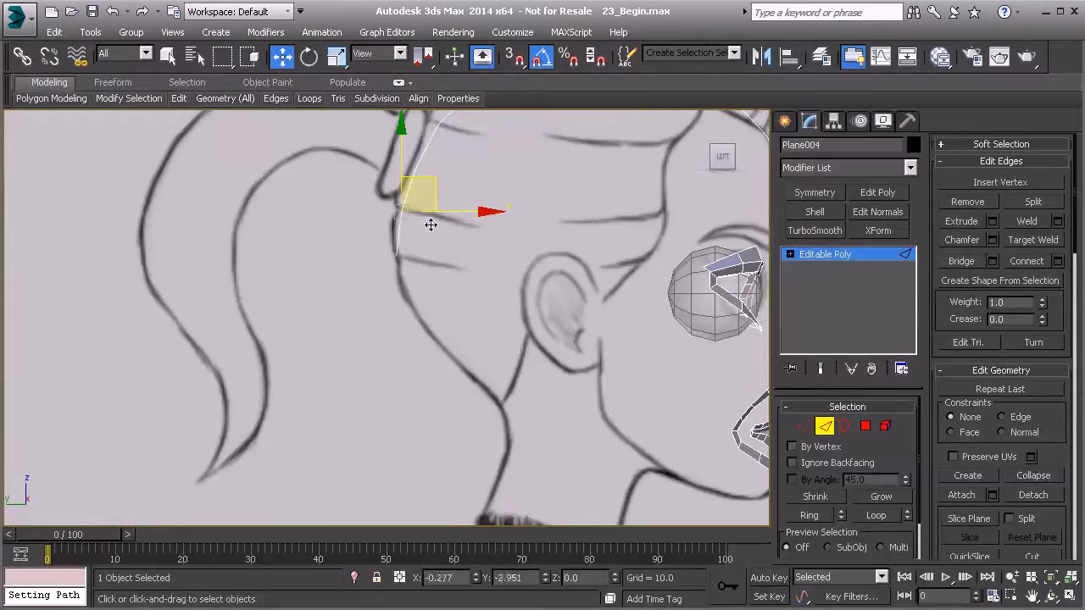
left_click_drag(437, 232, 437, 231, "shift")
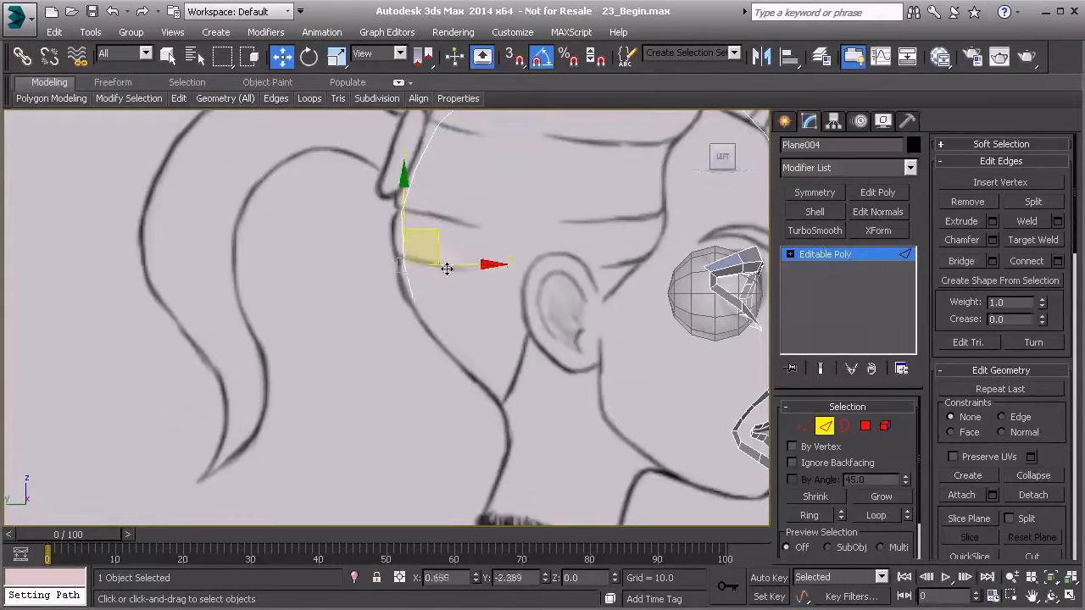
left_click_drag(455, 279, 465, 288, "shift")
middle_click_drag(465, 288, 421, 221)
left_click_drag(416, 223, 493, 312, "shift")
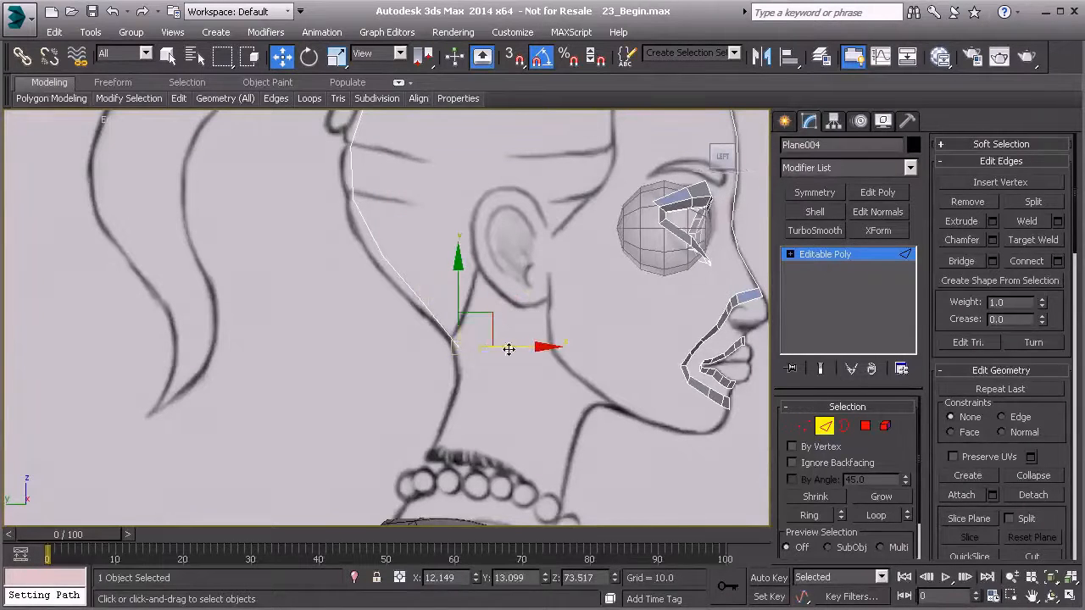
middle_click_drag(508, 328, 432, 366)
middle_click_drag(615, 436, 477, 337)
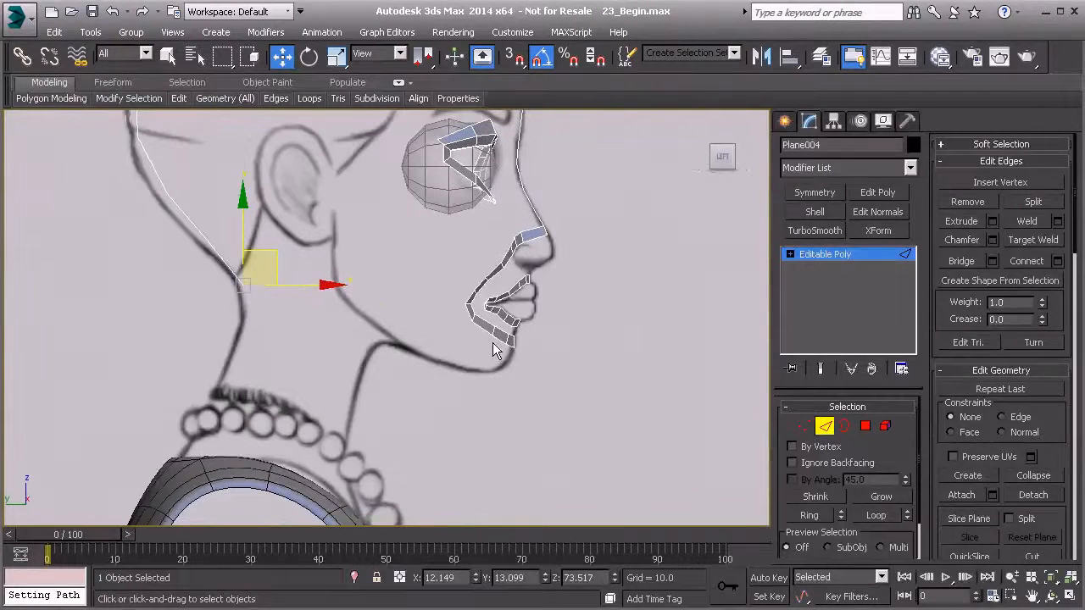
Step: Extrude the lower front edge of the nose strip down toward the nose tip and nudge its corner vertices onto the profile
key("p")
middle_click_drag(541, 330, 489, 353, "alt")
scroll(489, 354, "up", 4)
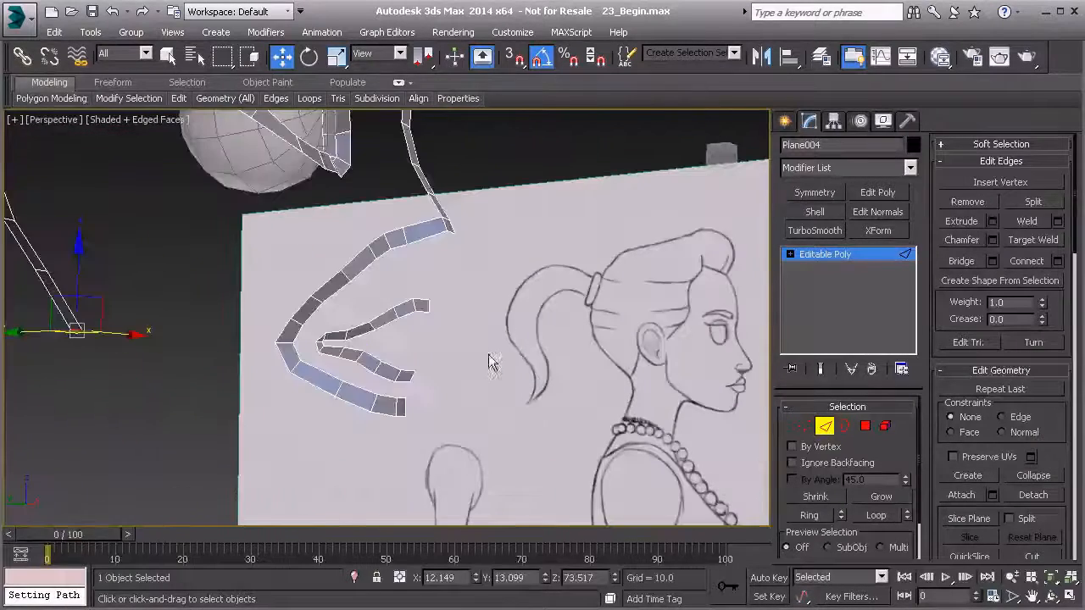
scroll(445, 262, "up", 4)
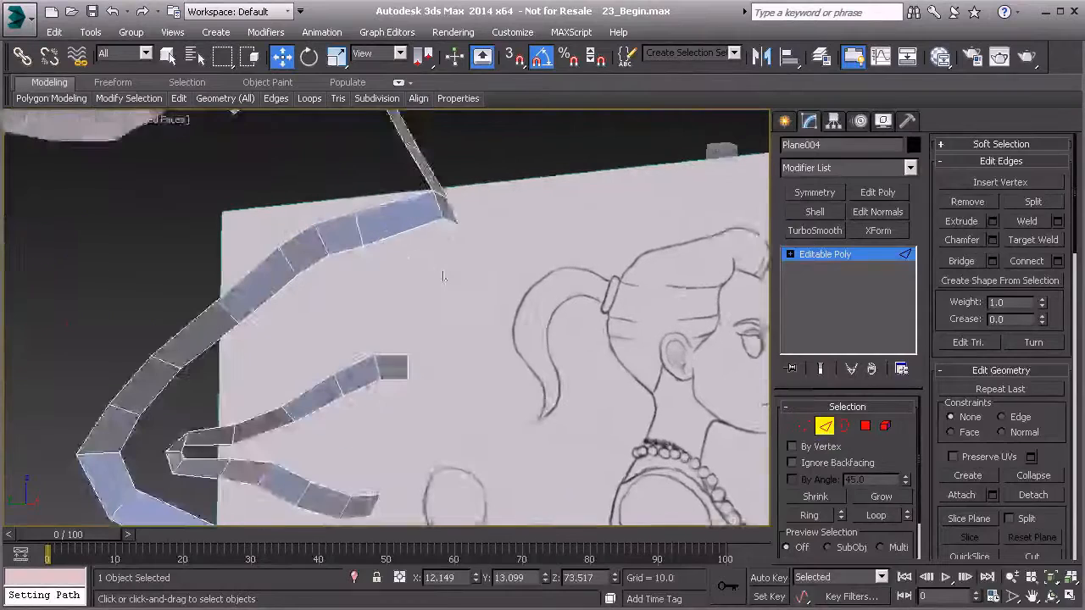
left_click(449, 226)
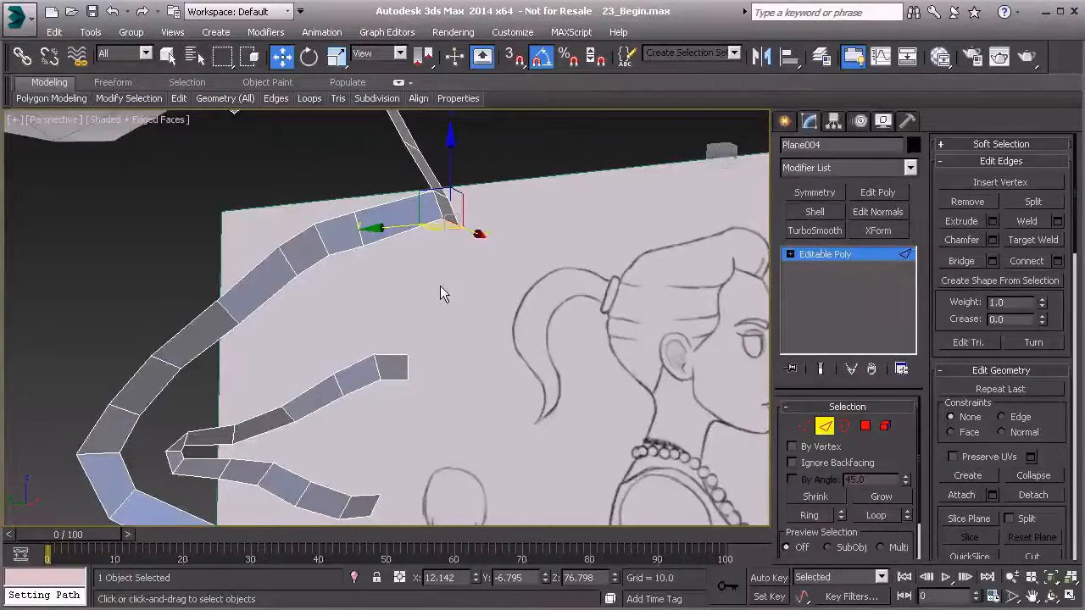
key("l")
scroll(439, 284, "up", 6)
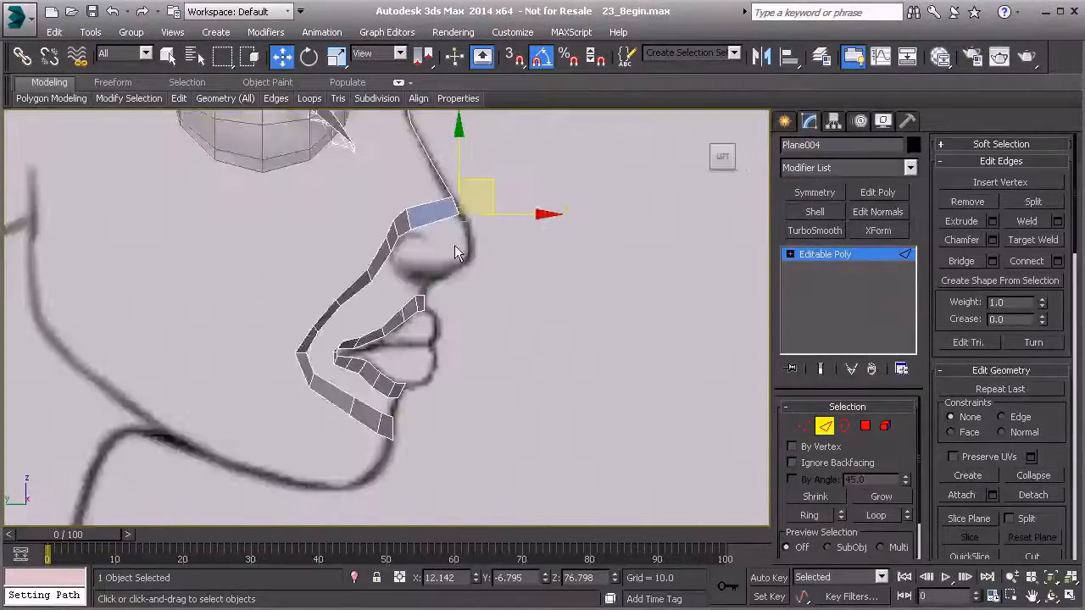
scroll(386, 347, "up", 2)
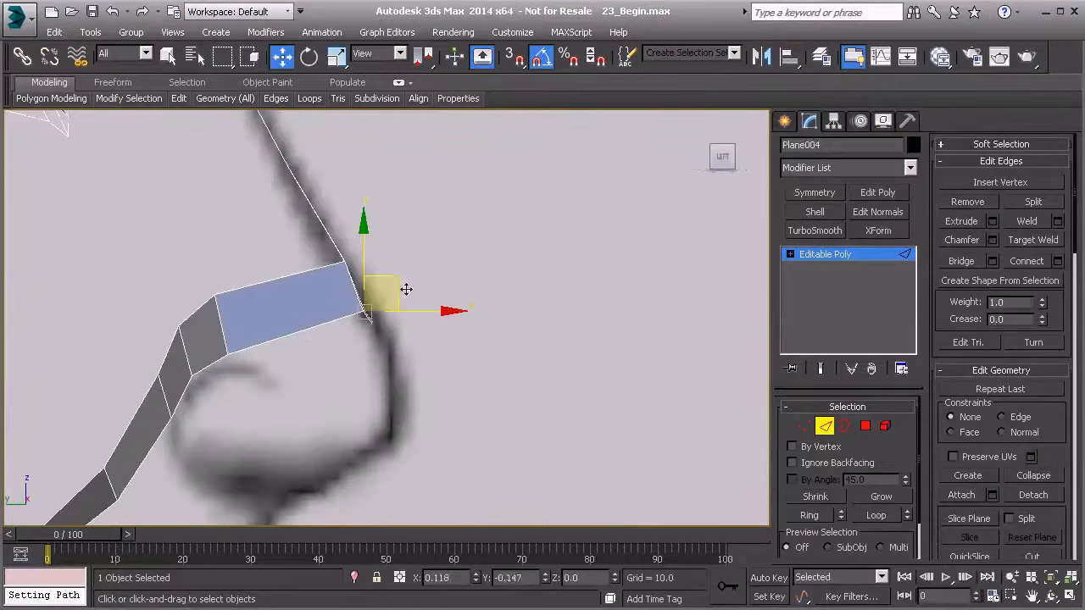
middle_click_drag(423, 337, 474, 310)
key("1")
left_click(413, 286)
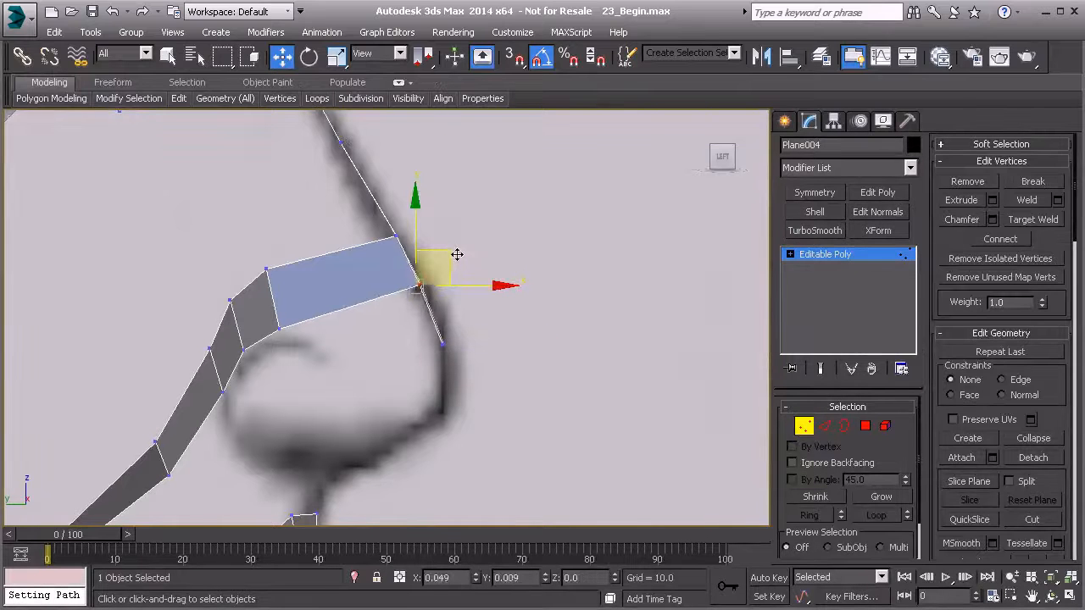
Step: Extrude the lowest nose edge around the nose tip and back along its underside to the base above the upper lip
left_click(444, 345)
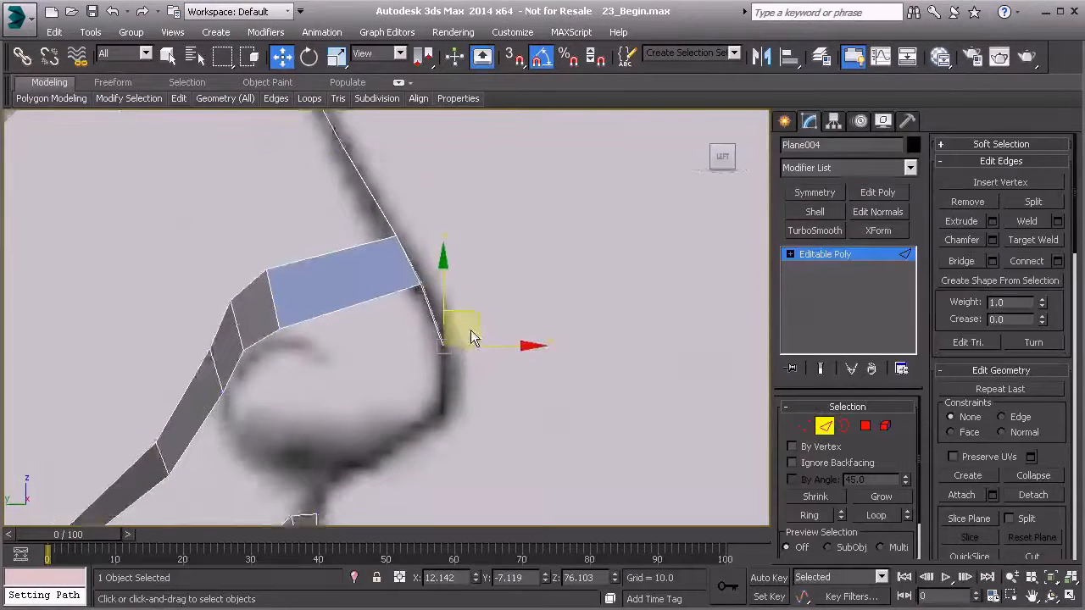
middle_click_drag(466, 339, 489, 294)
left_click_drag(489, 278, 492, 349, "shift")
middle_click_drag(491, 346, 530, 314)
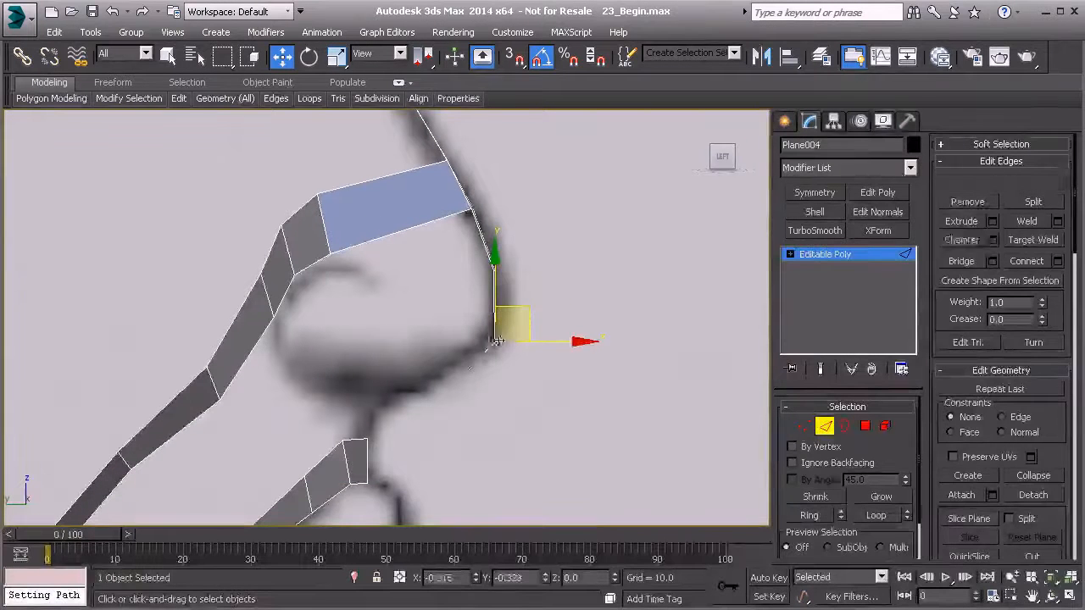
middle_click_drag(475, 349, 543, 297)
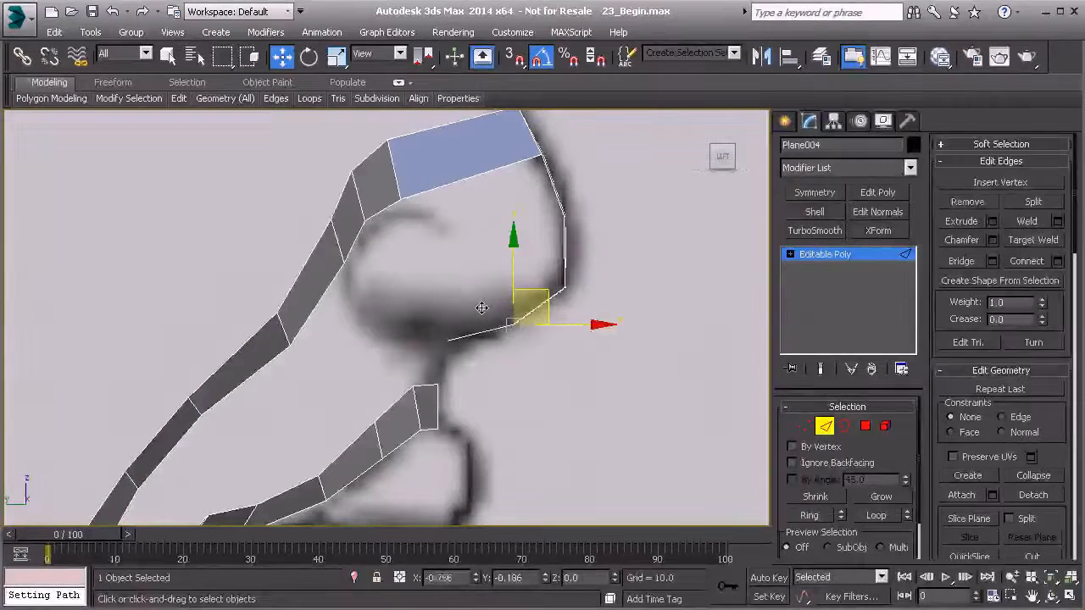
left_click(445, 336)
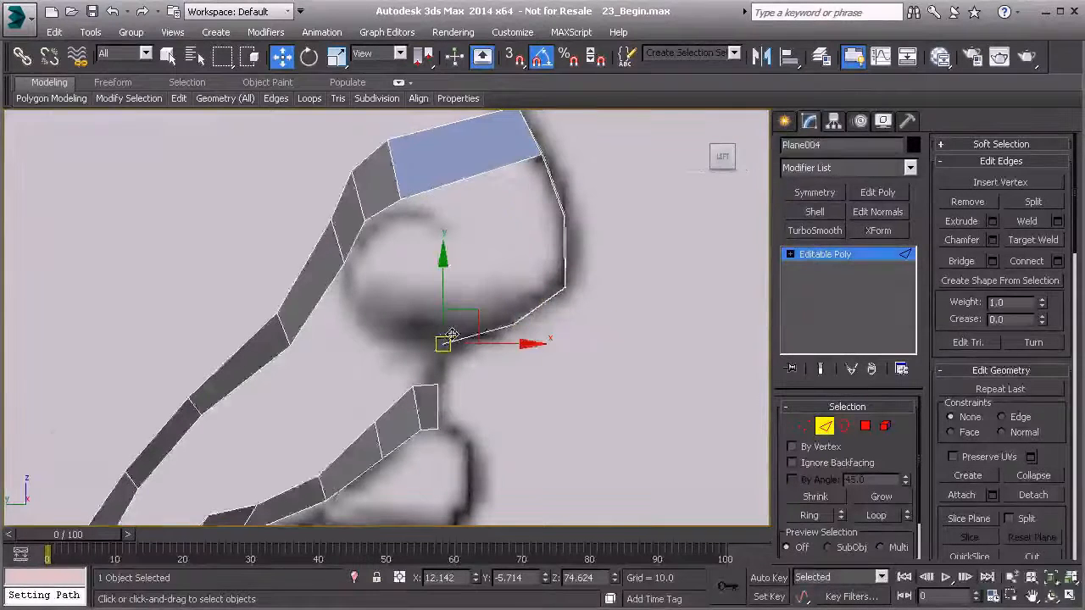
Step: Bridge the edge at the base of the nose underside to the top edge of the upper lip strip
key("p")
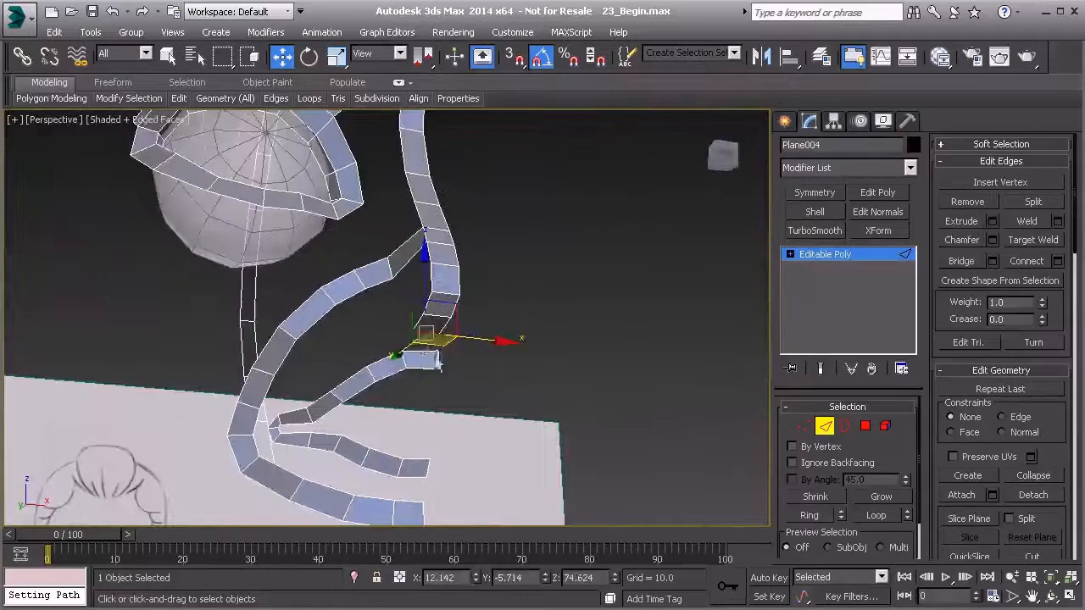
left_click(439, 360, "ctrl")
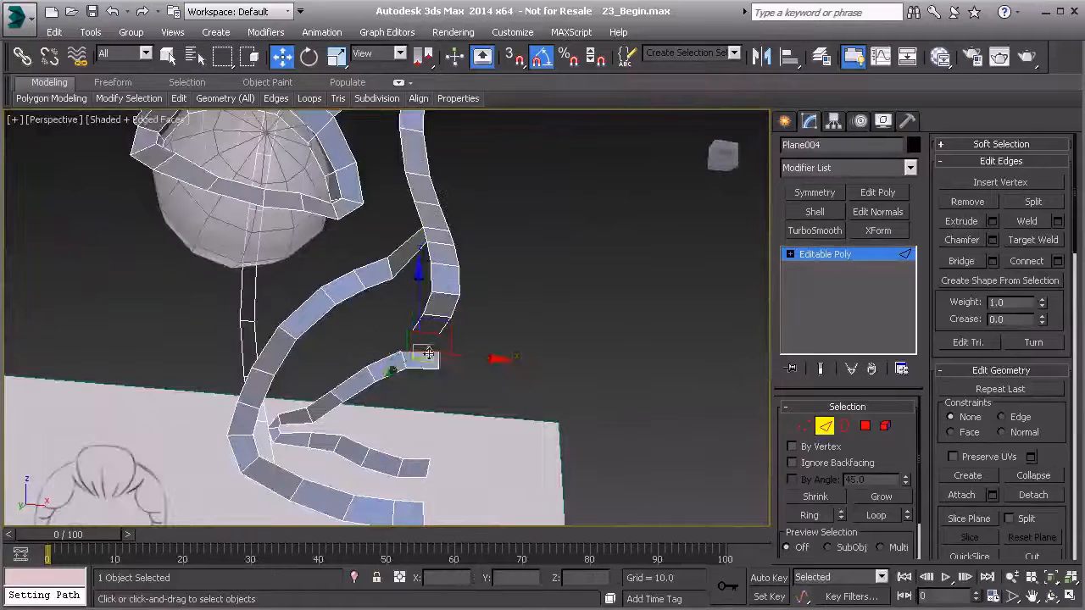
left_click(963, 263)
middle_click_drag(516, 357, 472, 352, "alt")
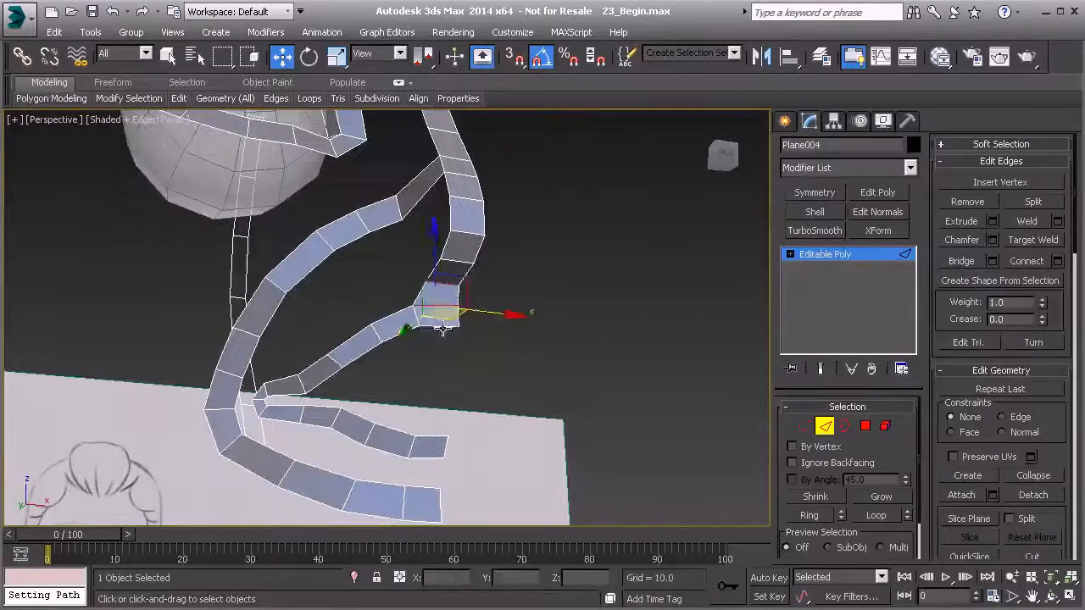
Step: Extrude the front of the upper lip strip down the lip profile and back in to the mouth line
key("l")
middle_click_drag(542, 371, 490, 267)
left_click_drag(413, 316, 425, 377)
middle_click_drag(447, 382, 477, 348)
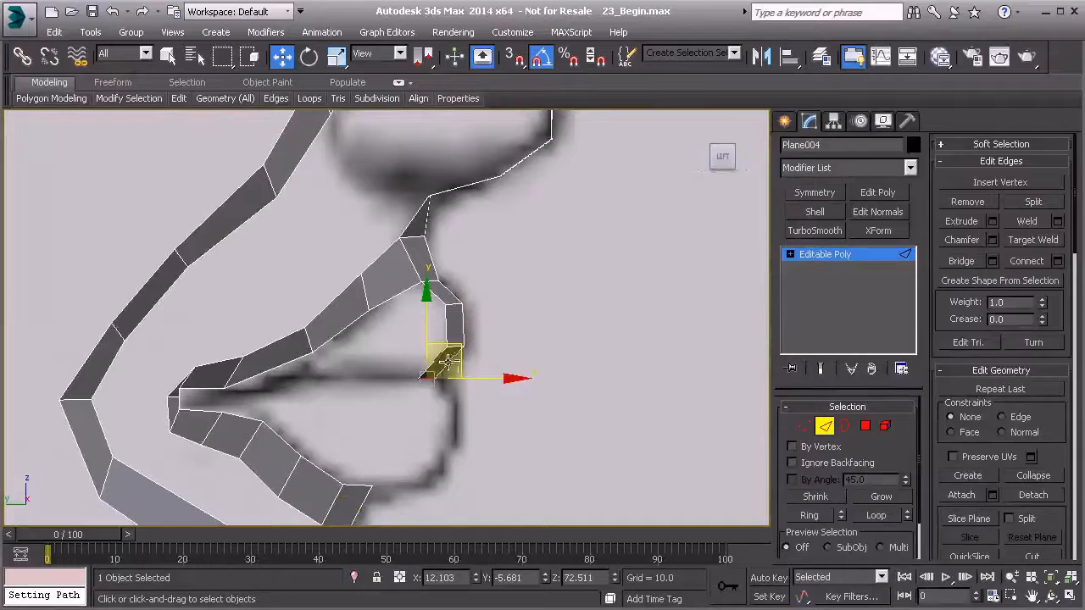
scroll(443, 364, "up", 5)
key("1")
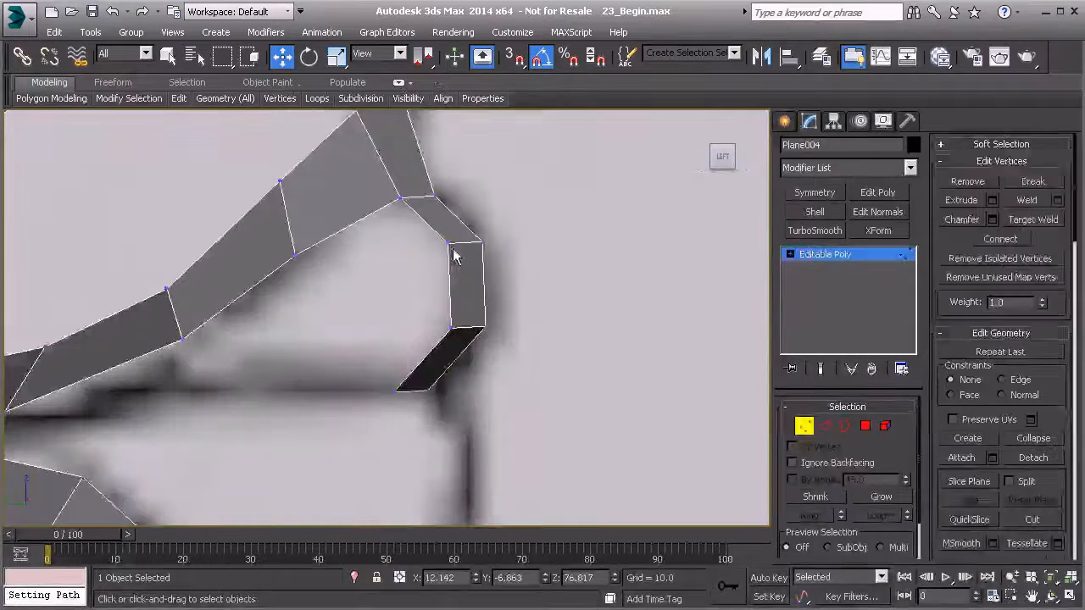
Step: Extrude the front edge of the lower lip strip forward and up around the lip profile to the mouth line
scroll(454, 283, "down", 5)
middle_click_drag(382, 438, 347, 362)
key("2")
left_click(354, 388)
left_click_drag(327, 314, 401, 207)
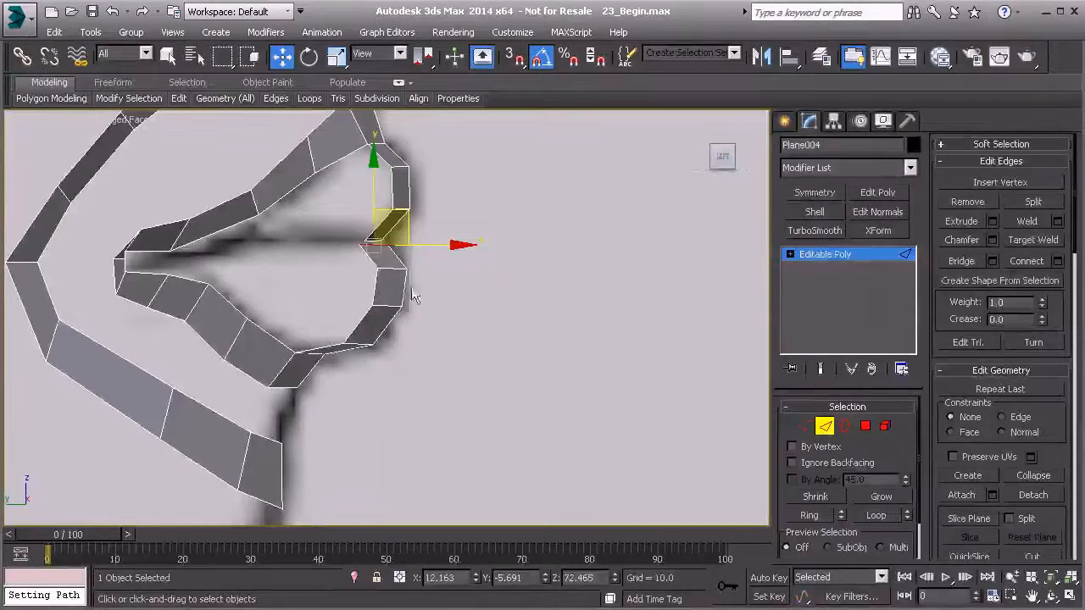
Step: Bridge the lower edge of the lower lip strip to the upper edge of the second-to-last polygon in the mouth loop
scroll(392, 312, "down", 3)
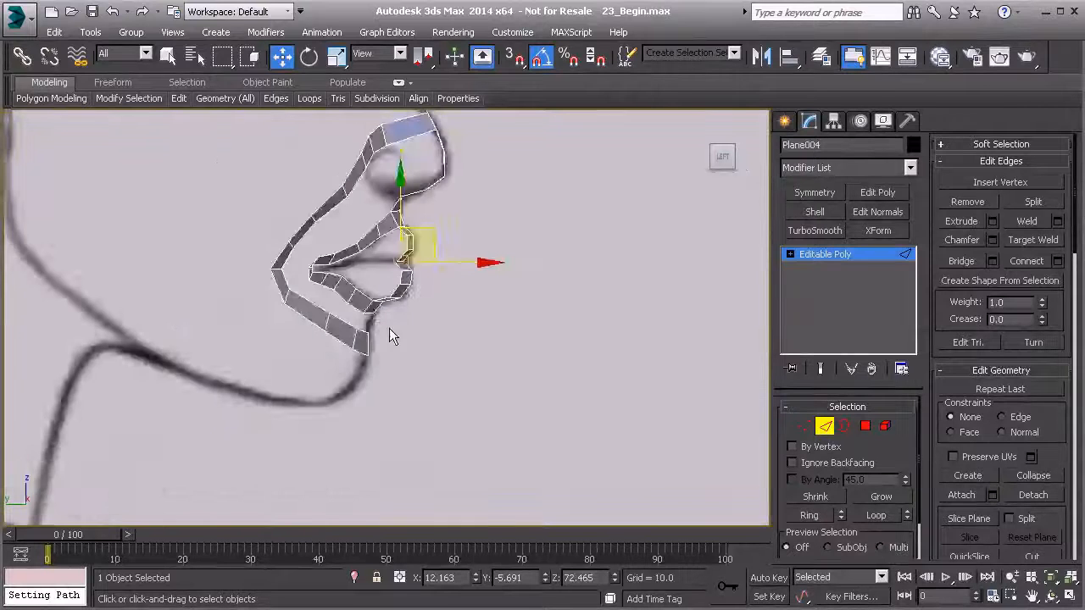
scroll(395, 315, "up", 4)
left_click(337, 289)
left_click(321, 339, "ctrl")
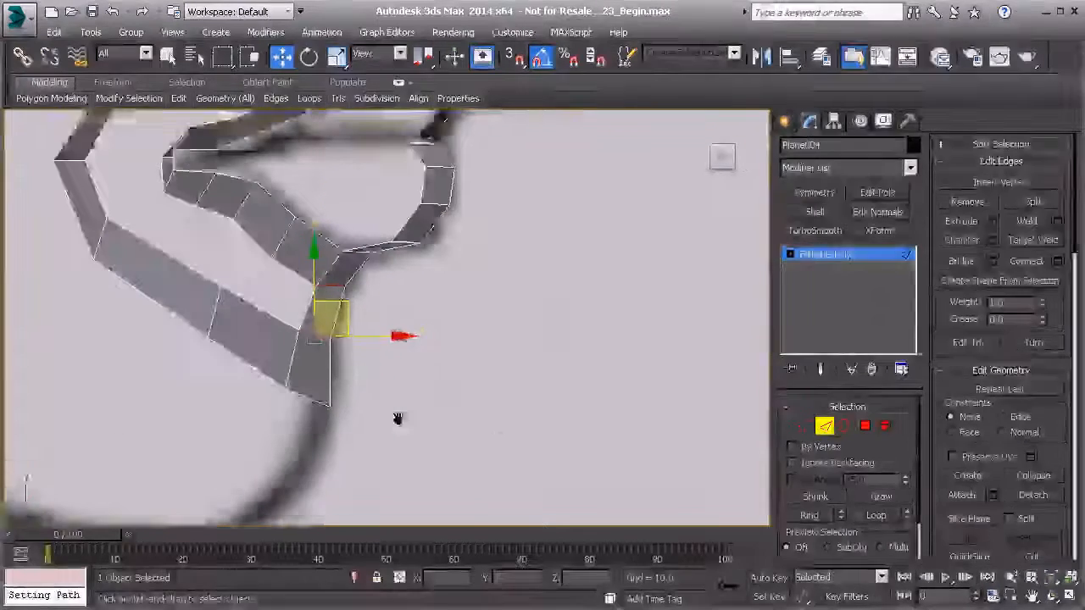
middle_click_drag(328, 419, 465, 368)
Step: Extrude the lower edge of the mouth loop's front down the chin and shift its inner vertices forward toward the profile
left_click(457, 350)
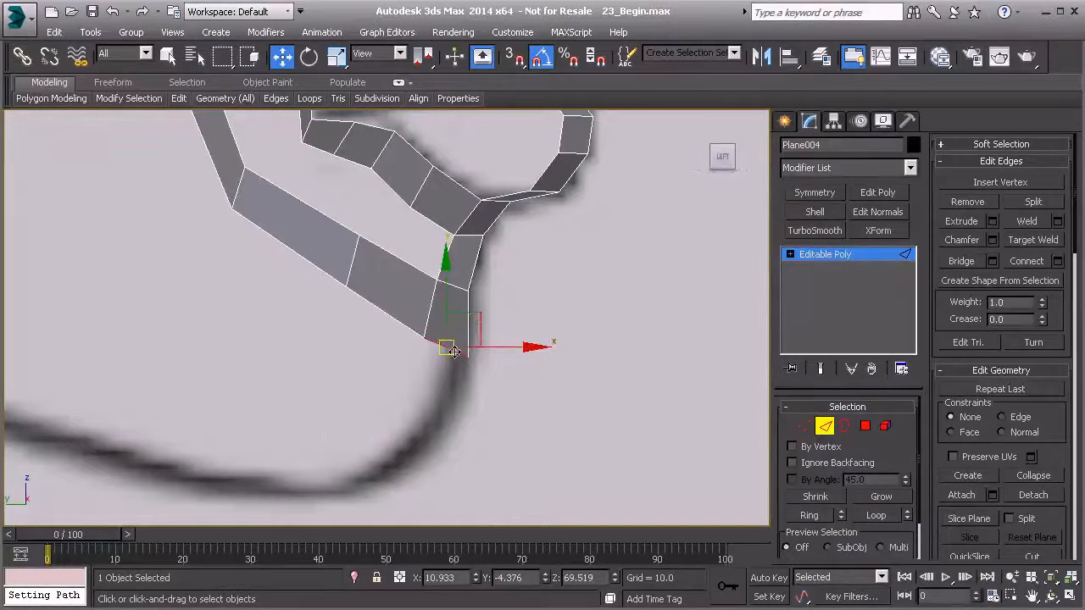
left_click_drag(474, 314, 439, 377, "shift")
key("1")
left_click(444, 280)
left_click(428, 338)
left_click_drag(491, 336, 505, 336)
left_click(403, 408)
left_click_drag(445, 408, 454, 408)
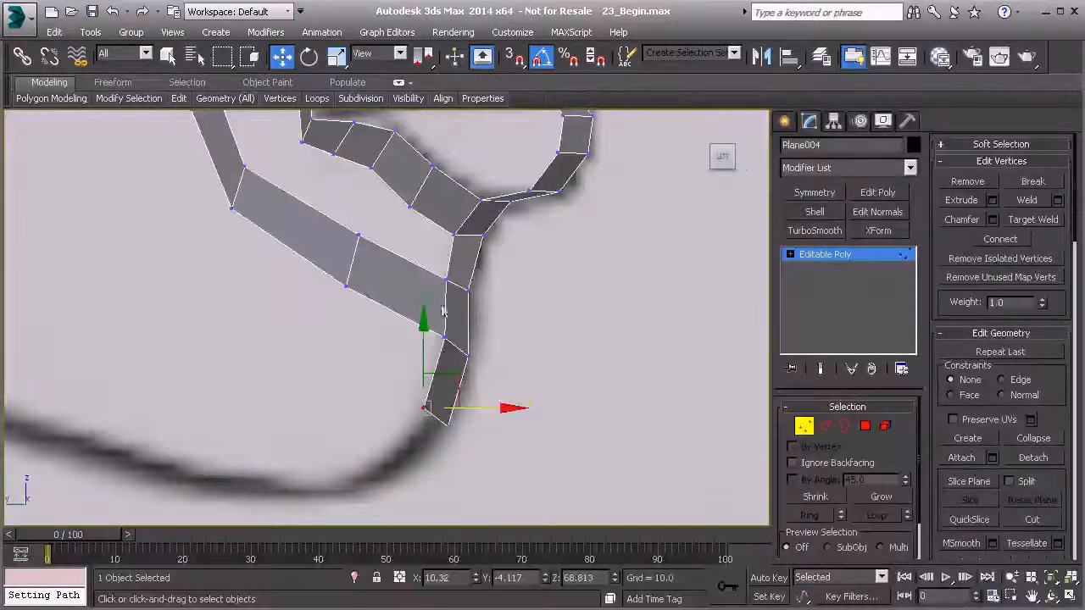
Step: Move the inner vertices just below the lower lip forward to narrow the strip along the profile
left_click(449, 279)
left_click(453, 235)
left_click_drag(510, 235, 520, 235)
left_click_drag(478, 197, 502, 163)
Step: Extrude the strip around the tip of the chin and onto the underside of the jaw
key("2")
middle_click_drag(440, 410, 475, 344)
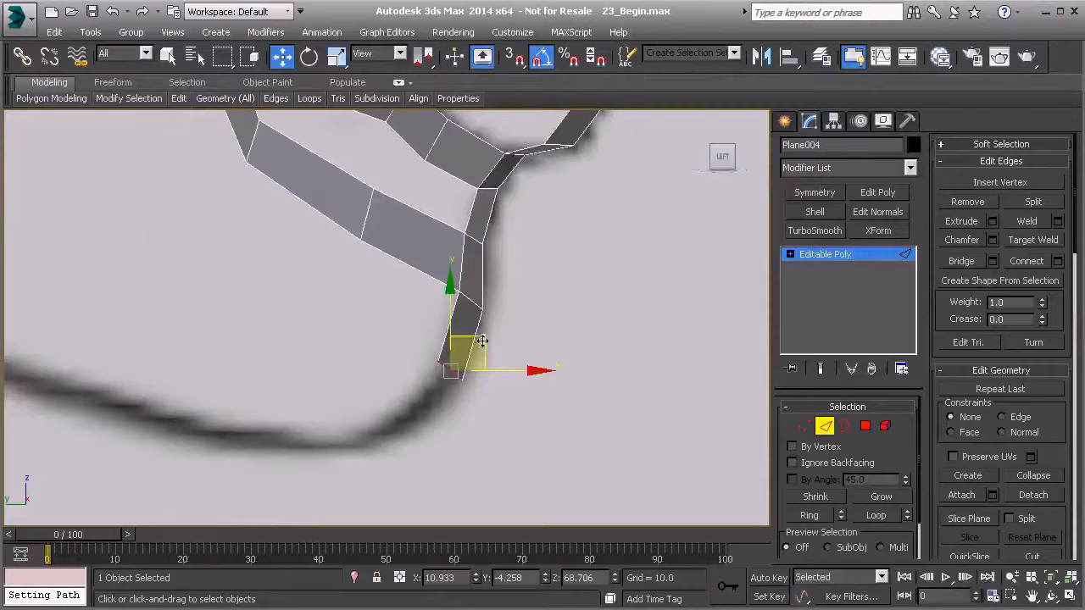
left_click_drag(481, 339, 430, 384, "shift")
middle_click_drag(431, 385, 571, 305)
left_click_drag(570, 305, 444, 323, "shift")
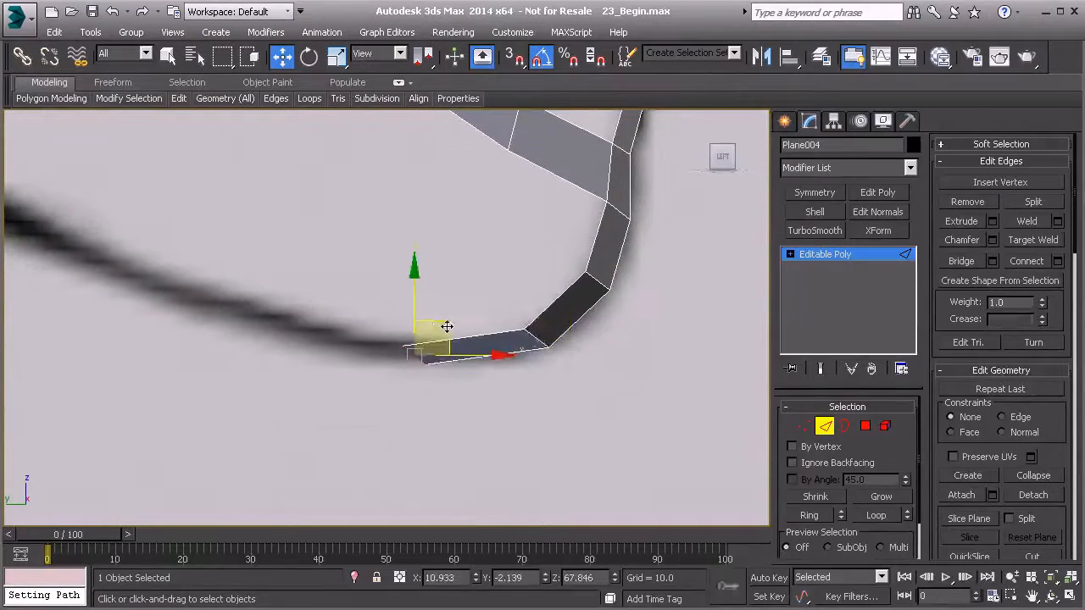
Step: Reposition the corner vertices of the chin polygons to follow the drawn chin curve
middle_click_drag(443, 322, 537, 342)
key("1")
left_click(642, 373)
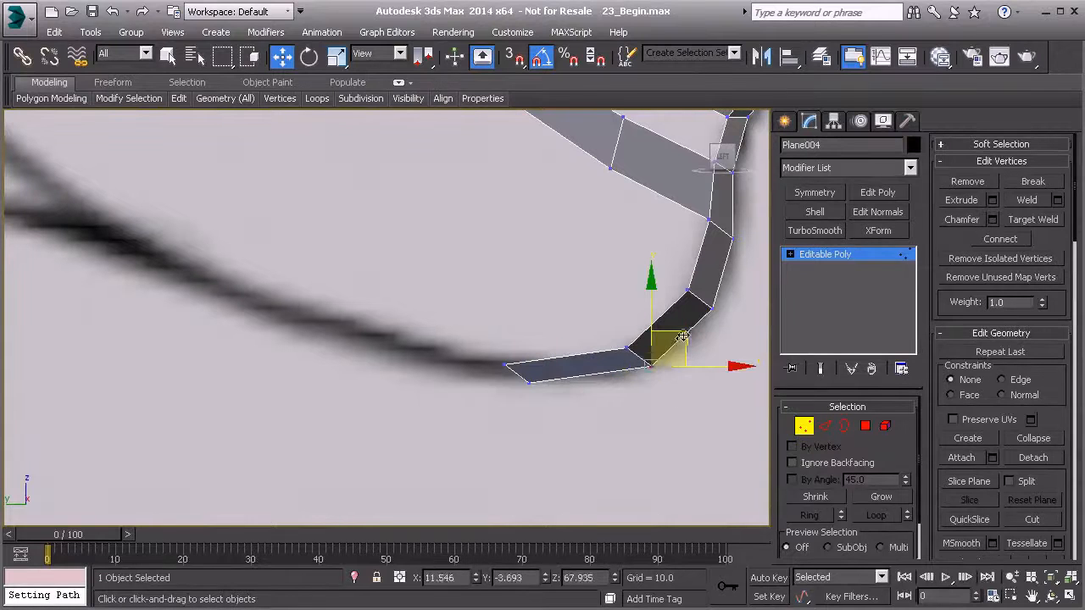
left_click(708, 307)
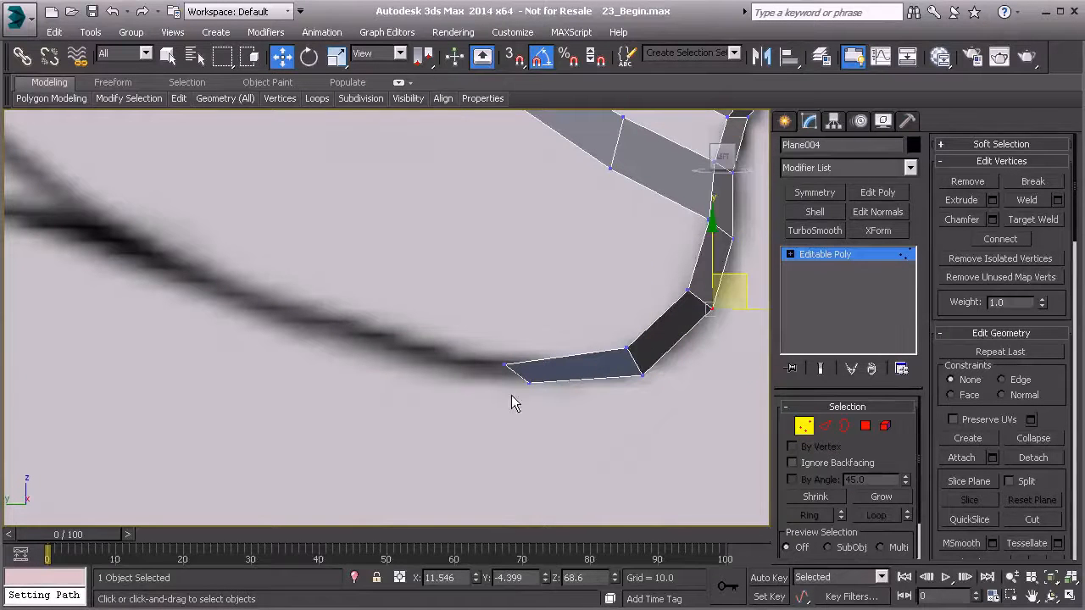
left_click(514, 360)
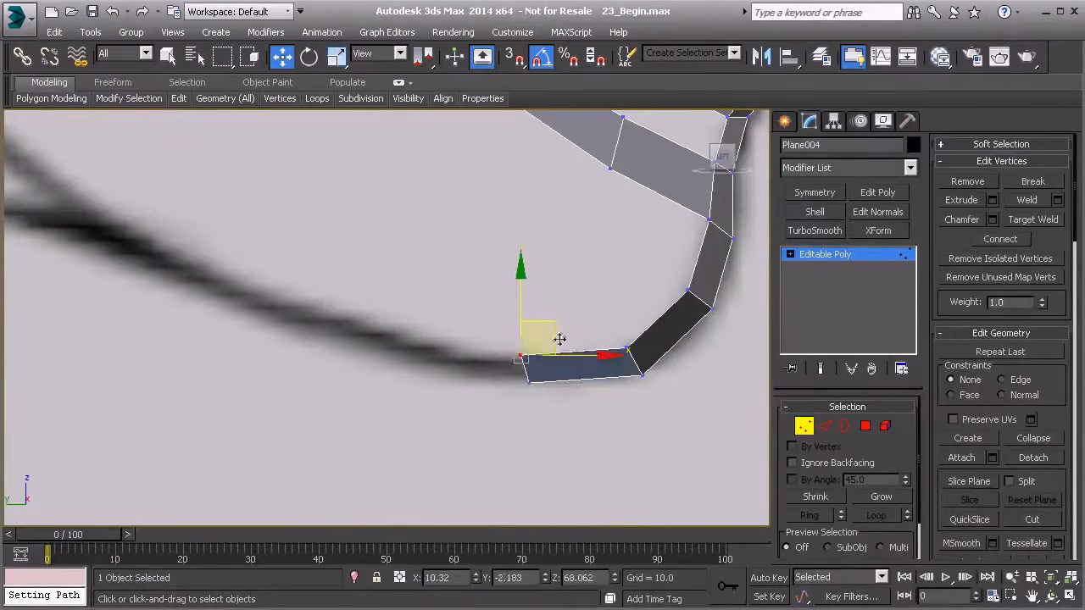
middle_click_drag(550, 328, 622, 342)
Step: Extrude the strip back along the underside of the jaw to where the jawline meets the neck
key("2")
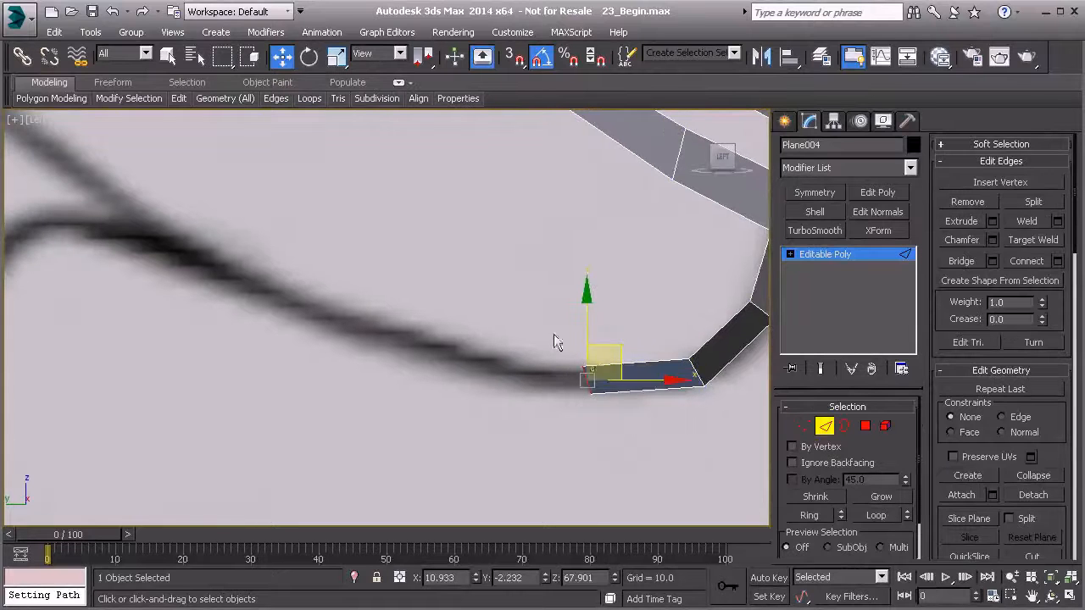
scroll(607, 379, "down", 3)
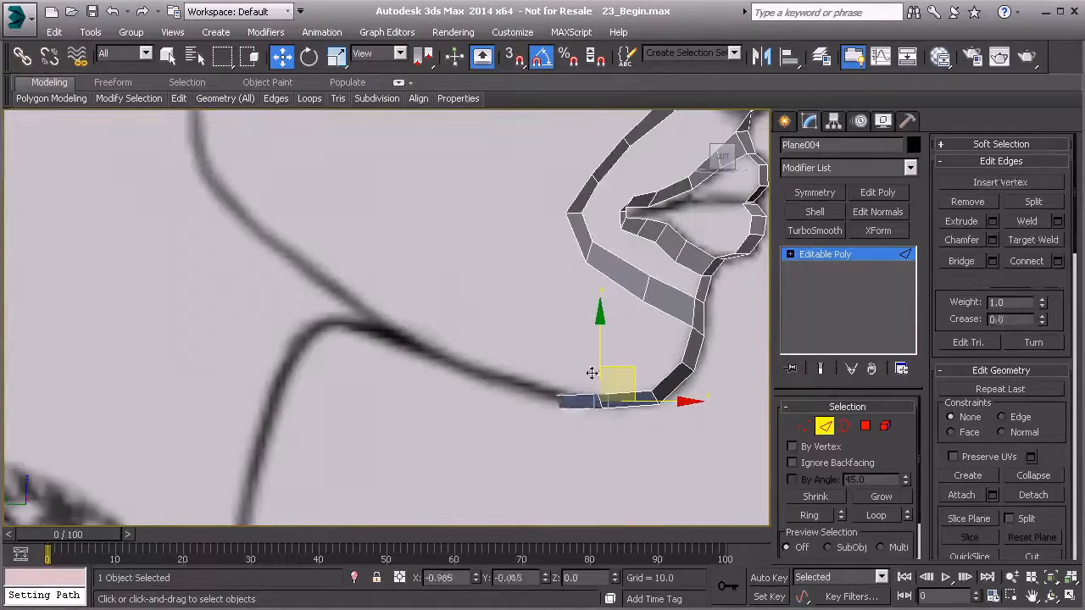
left_click_drag(552, 368, 431, 302, "shift")
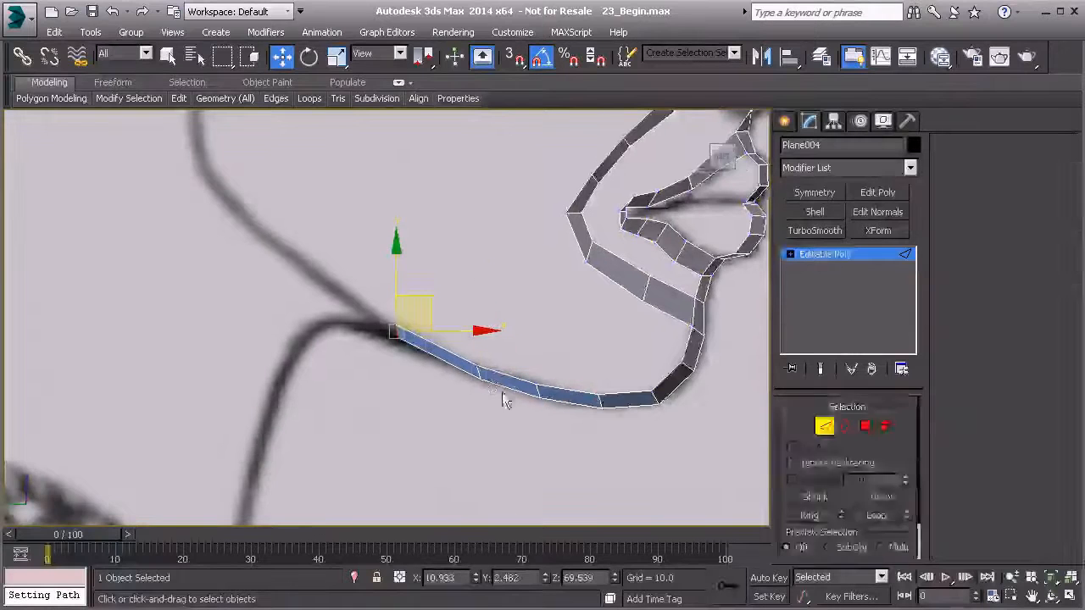
Step: Adjust the lower vertices of the jaw underside strip so its cross edges are evenly angled on the jawline
key("1")
middle_click_drag(497, 391, 445, 350)
scroll(445, 356, "up", 2)
left_click(422, 331)
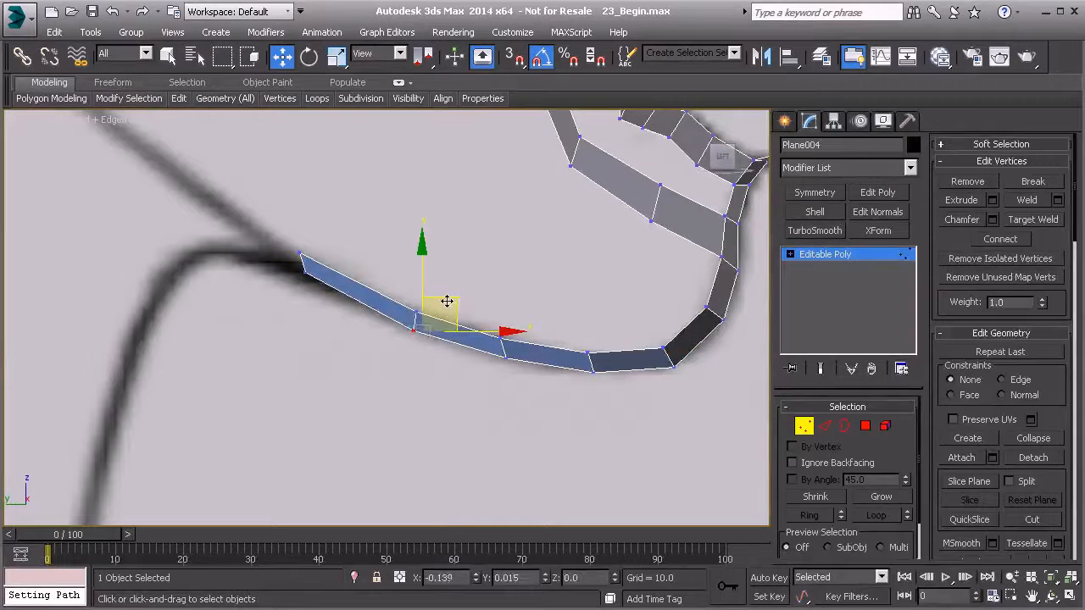
left_click(491, 353)
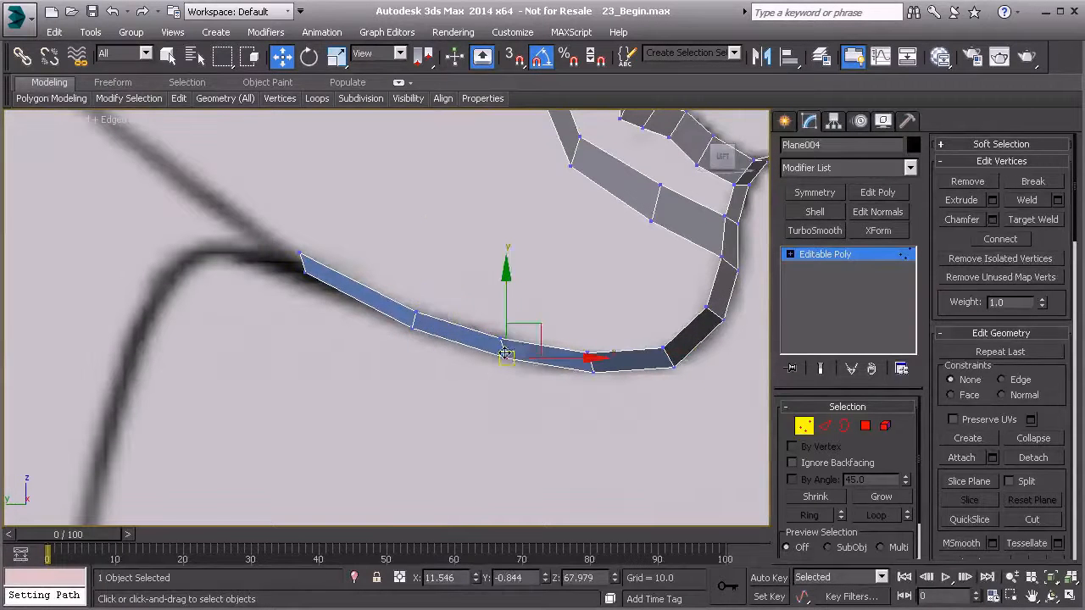
left_click_drag(525, 324, 525, 325)
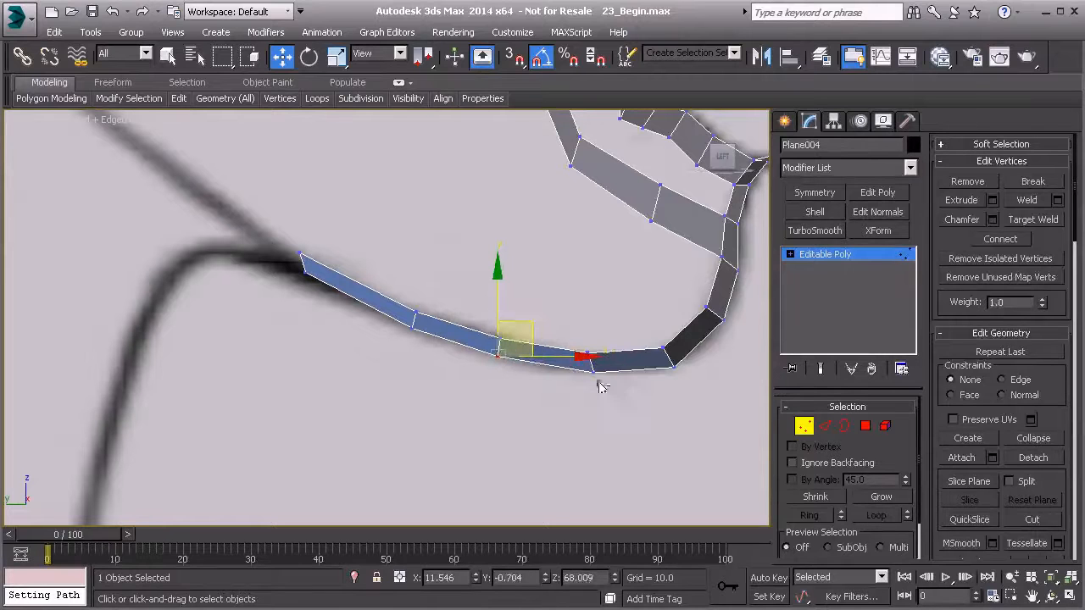
left_click(591, 369)
left_click_drag(623, 338, 616, 336)
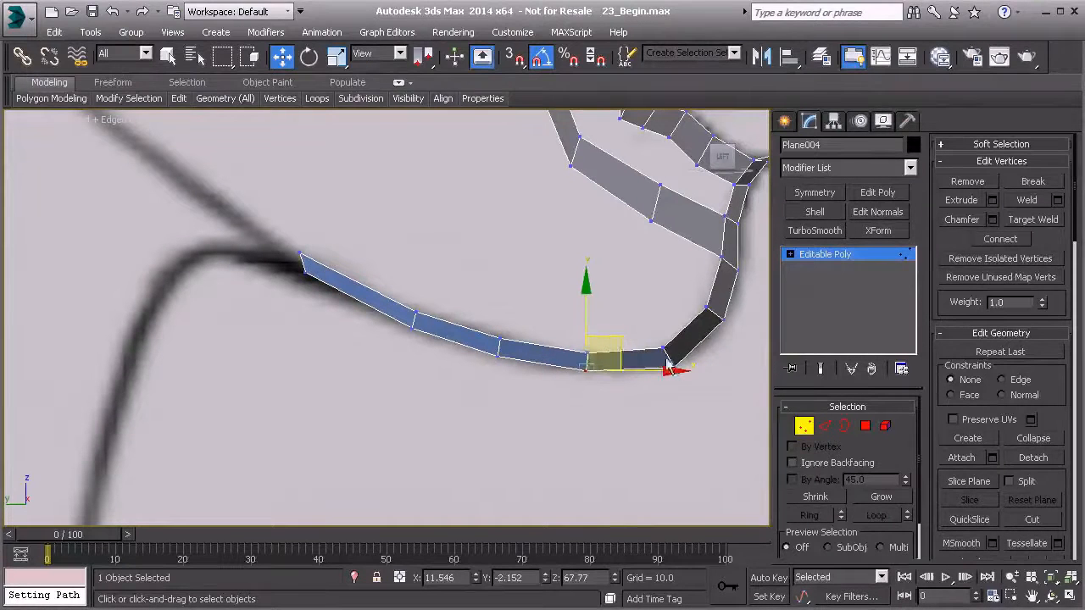
Step: Delete the polygons extruded off-center down the chin and along the underside of the jaw
scroll(667, 370, "down", 5)
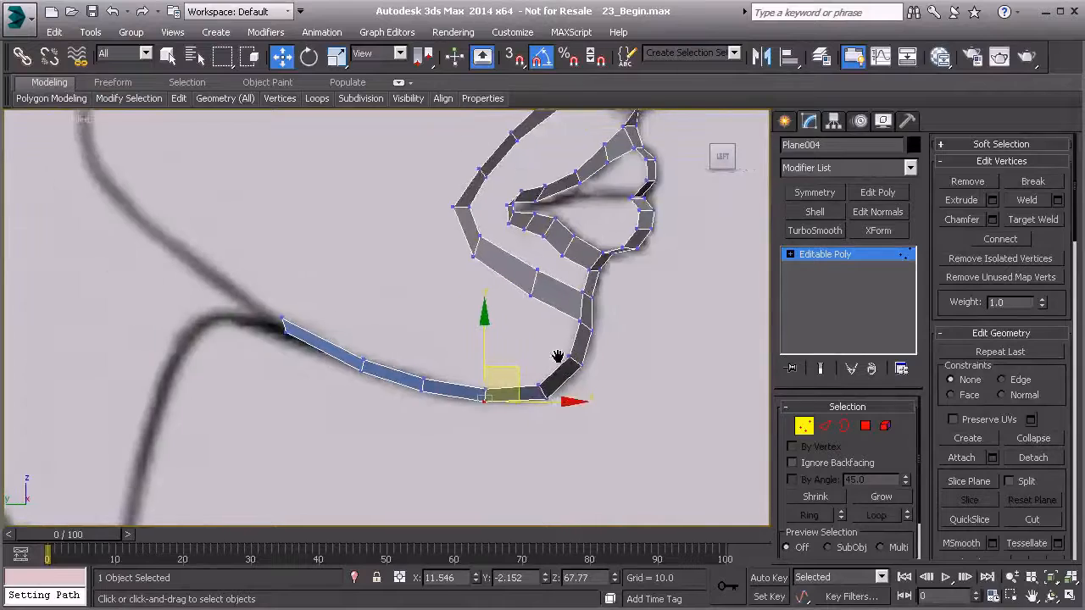
key("p")
mouse_move(514, 395)
middle_mouse_down("alt")
mouse_move(487, 388)
mouse_move(383, 293)
mouse_move(412, 358)
mouse_move(545, 369)
mouse_move(443, 339)
mouse_move(380, 342)
mouse_move(413, 360)
mouse_move(382, 363)
mouse_move(469, 360)
middle_mouse_up("alt")
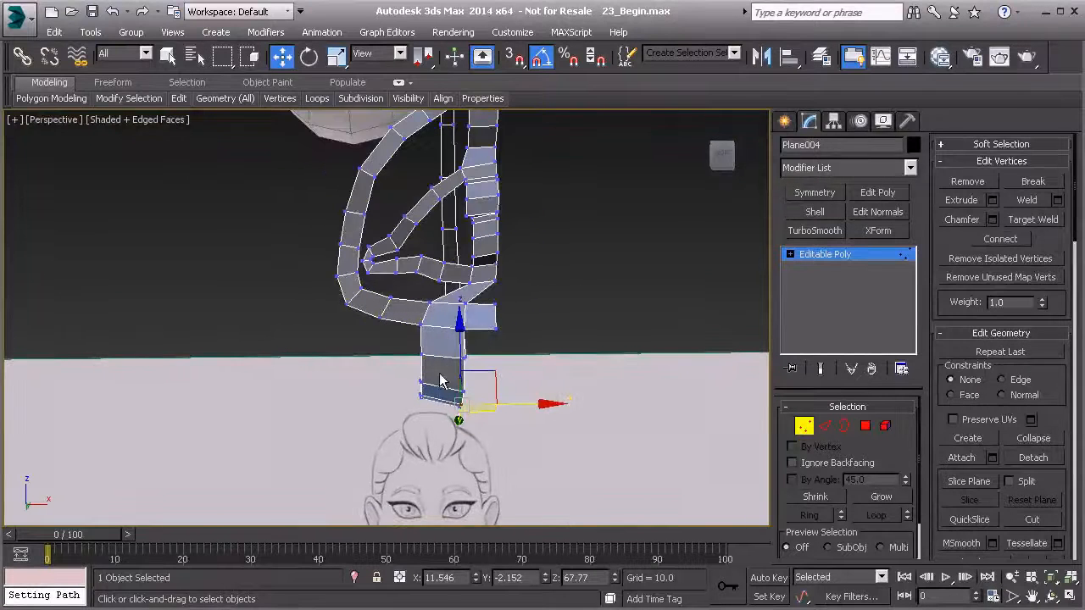
middle_click_drag(432, 360, 481, 366, "alt")
left_click(864, 426)
left_click_drag(587, 455, 431, 415)
left_click_drag(340, 369, 340, 370)
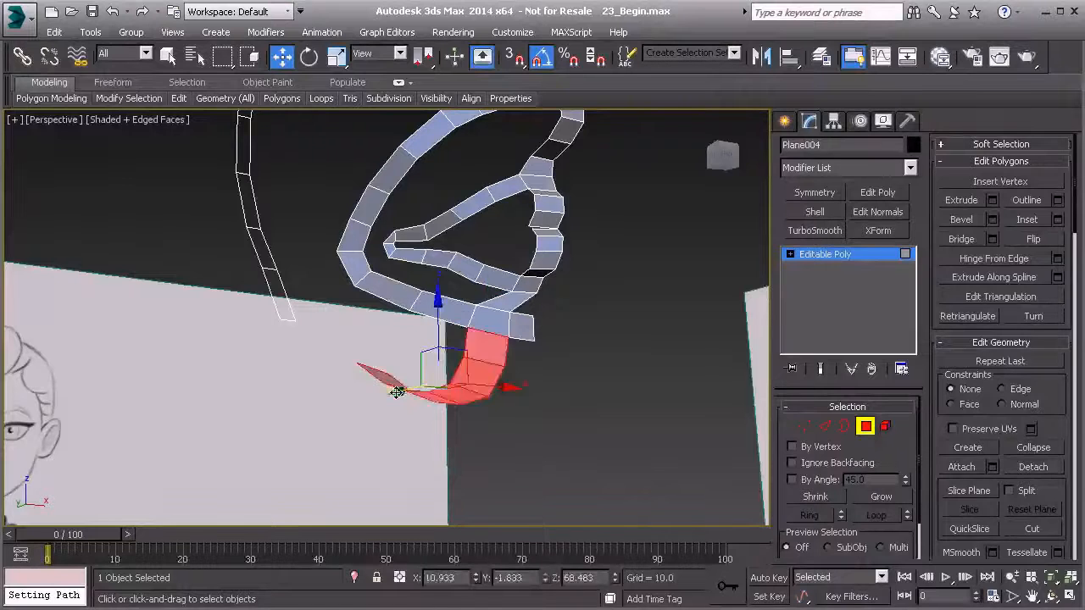
key("Delete")
Step: Extrude the lower edge of the mouth loop's centerline polygon down around the front of the chin
key("2")
left_click(527, 336)
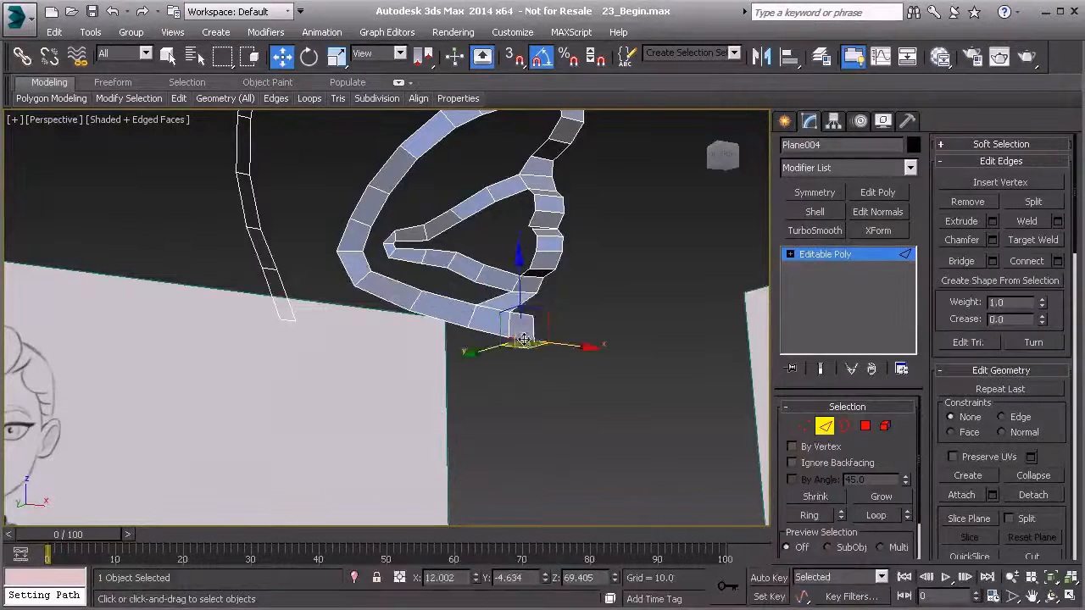
key("l")
scroll(529, 288, "up", 3)
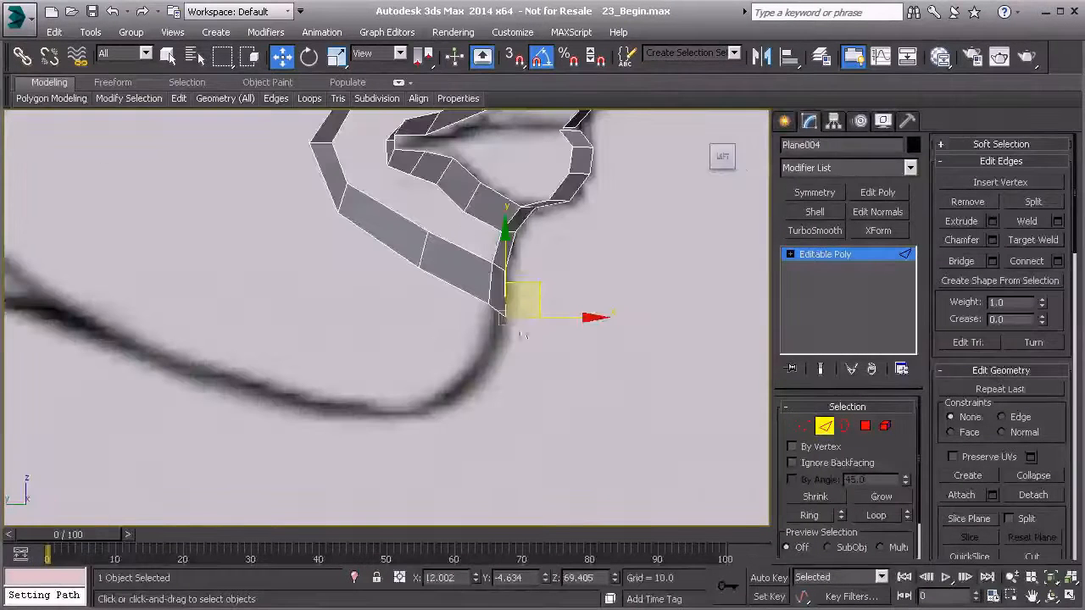
left_click_drag(511, 337, 458, 371, "shift")
middle_click_drag(456, 371, 576, 354)
Step: Extrude the centerline chin strip back along the underside of the jaw to the top of the neck
left_click_drag(567, 344, 471, 347, "shift")
left_click_drag(384, 328, 286, 287, "shift")
left_click_drag(221, 258, 198, 245, "shift")
middle_click_drag(482, 337, 477, 356)
Step: Delete the slanted polygon connecting the lower lip strip to the off-center part of the mouth loop
key("p")
mouse_move(545, 392)
middle_mouse_down("alt")
mouse_move(486, 358)
mouse_move(434, 302)
mouse_move(460, 386)
mouse_move(378, 404)
mouse_move(451, 411)
middle_mouse_up("alt")
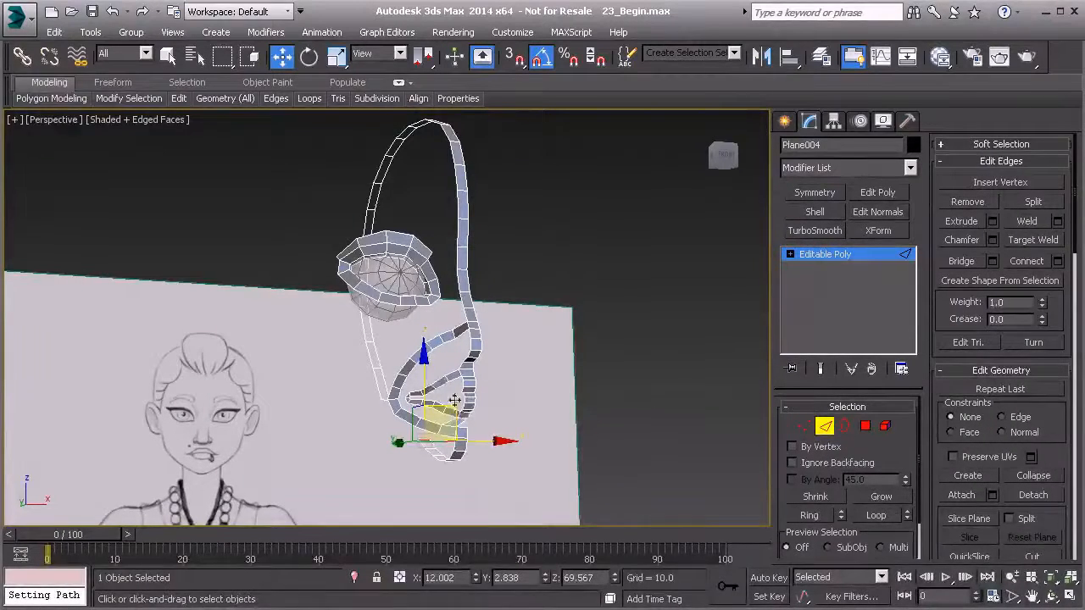
scroll(454, 407, "up", 4)
scroll(441, 369, "up", 5)
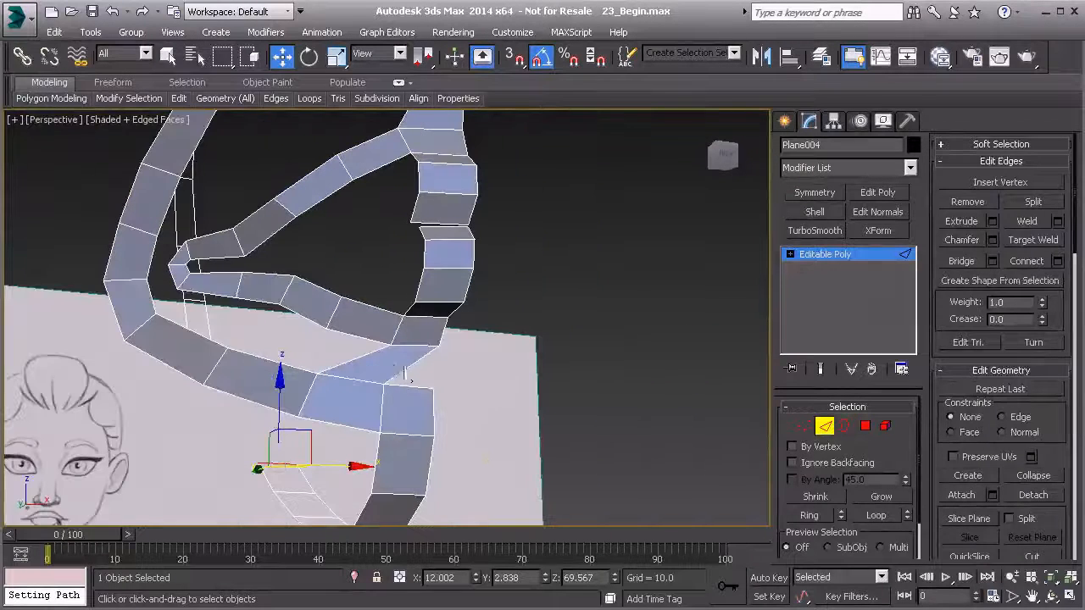
key("4")
left_click(394, 365)
key("Delete")
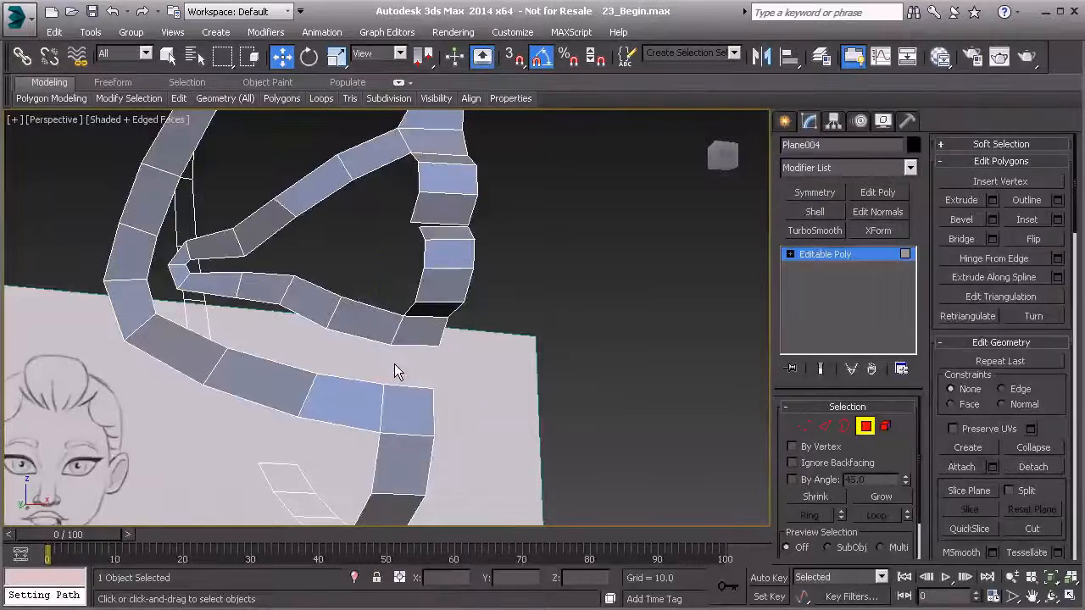
Step: Bridge the lower edge of the lower lip strip to the top edge of the centerline chin polygon
key("2")
left_click(408, 345)
left_click(417, 386, "ctrl")
left_click(961, 261)
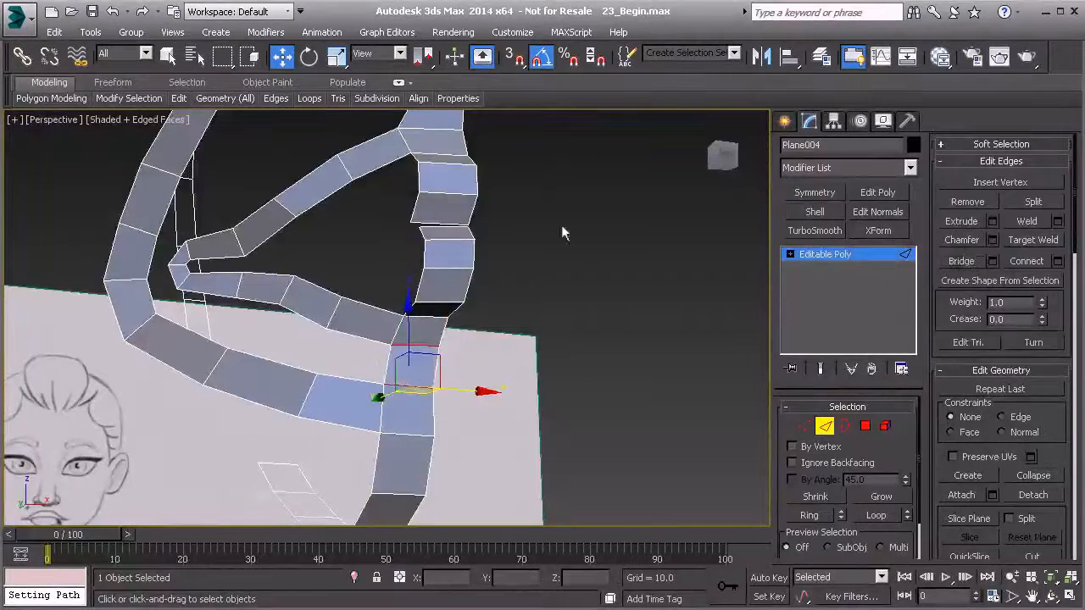
Step: Bridge a lower edge of the eye loop to the upper edge of the outer mouth loop beside the nose, using 2 segments
scroll(549, 305, "down", 2)
mouse_move(503, 287)
middle_mouse_down()
mouse_move(520, 404)
mouse_move(509, 412)
mouse_move(477, 410)
mouse_move(405, 344)
mouse_move(385, 306)
middle_mouse_up()
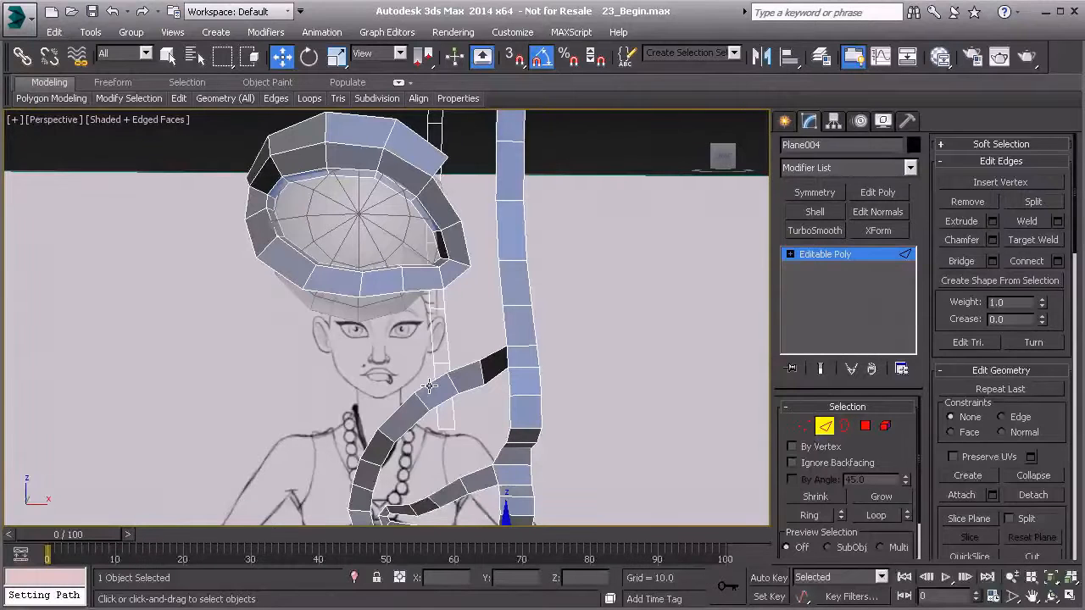
middle_click_drag(425, 386, 429, 388, "alt")
left_click(372, 296)
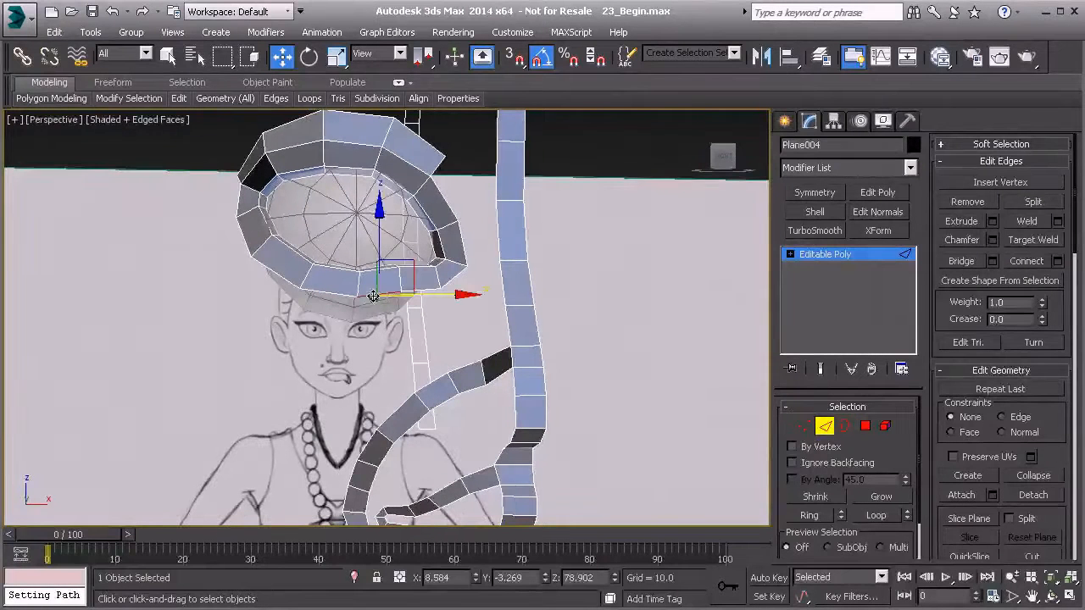
middle_click_drag(359, 329, 401, 332, "alt")
left_click(450, 347)
mouse_move(455, 363)
middle_mouse_down("alt")
mouse_move(417, 345)
mouse_move(436, 346)
middle_mouse_up("alt")
left_click(449, 343)
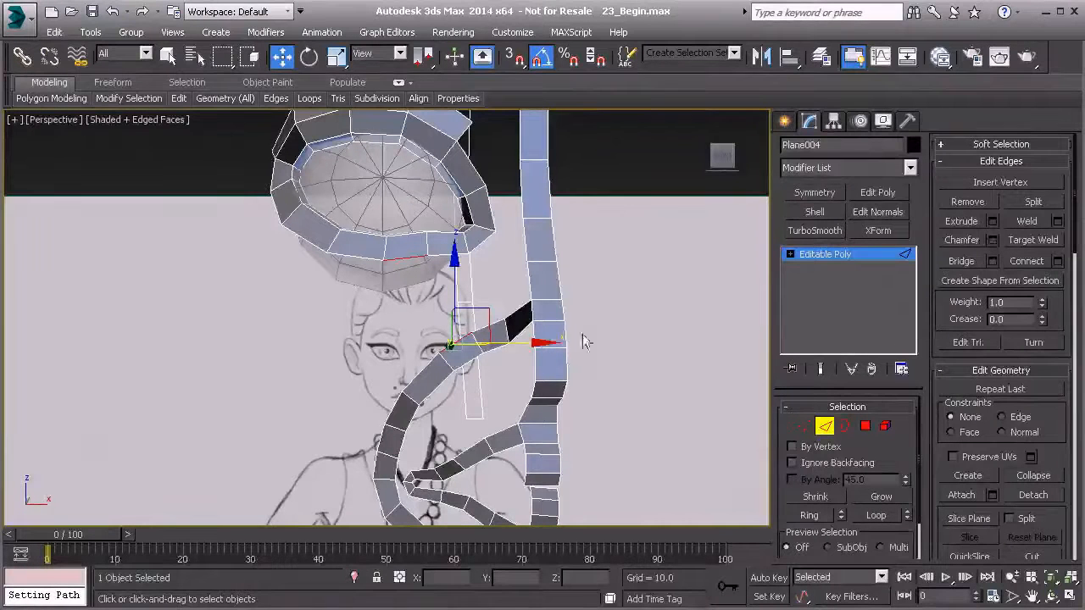
left_click(996, 262)
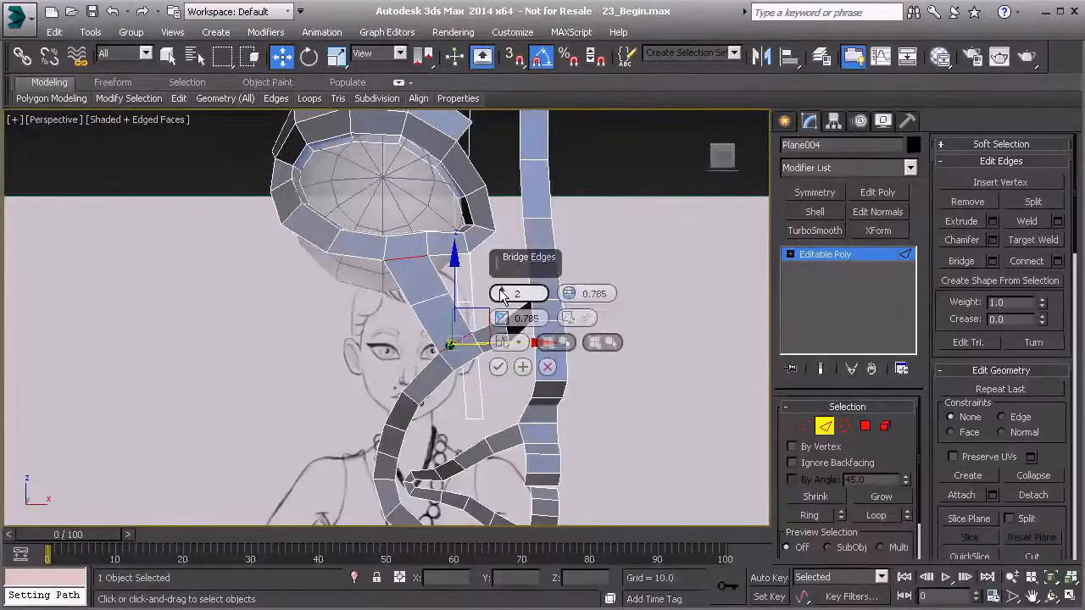
middle_click_drag(394, 323, 329, 300)
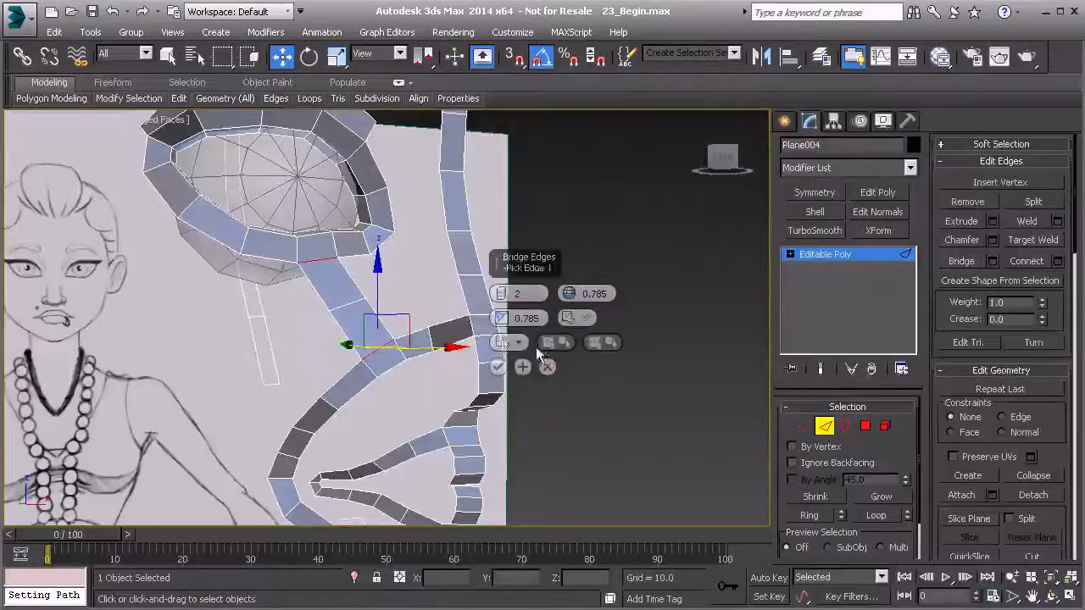
left_click(498, 366)
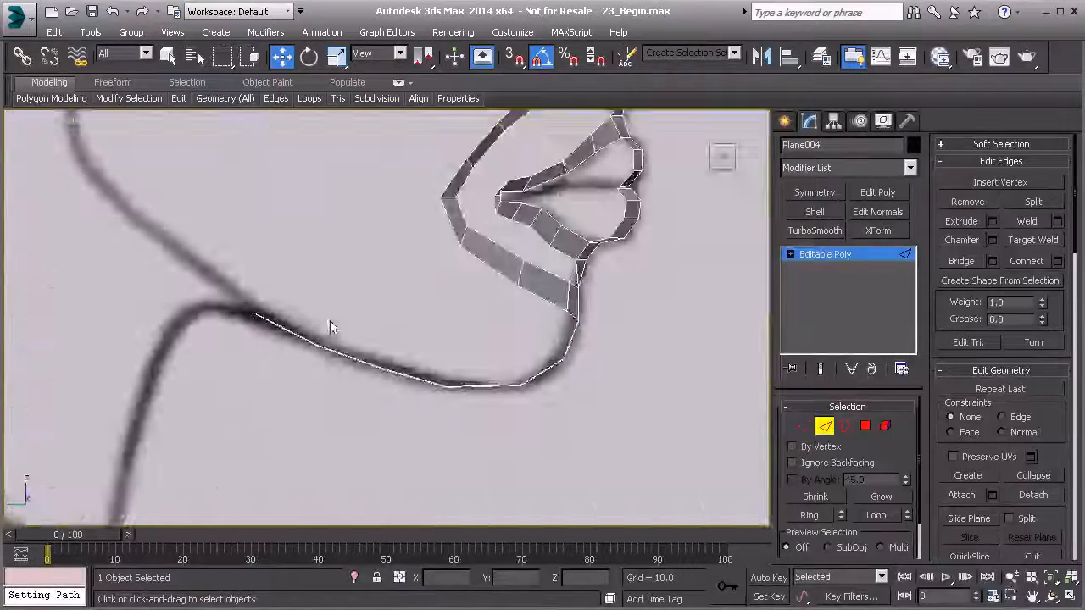
Step: Move the middle edge of the new cheek strip forward to follow the curvature of the face
key("1")
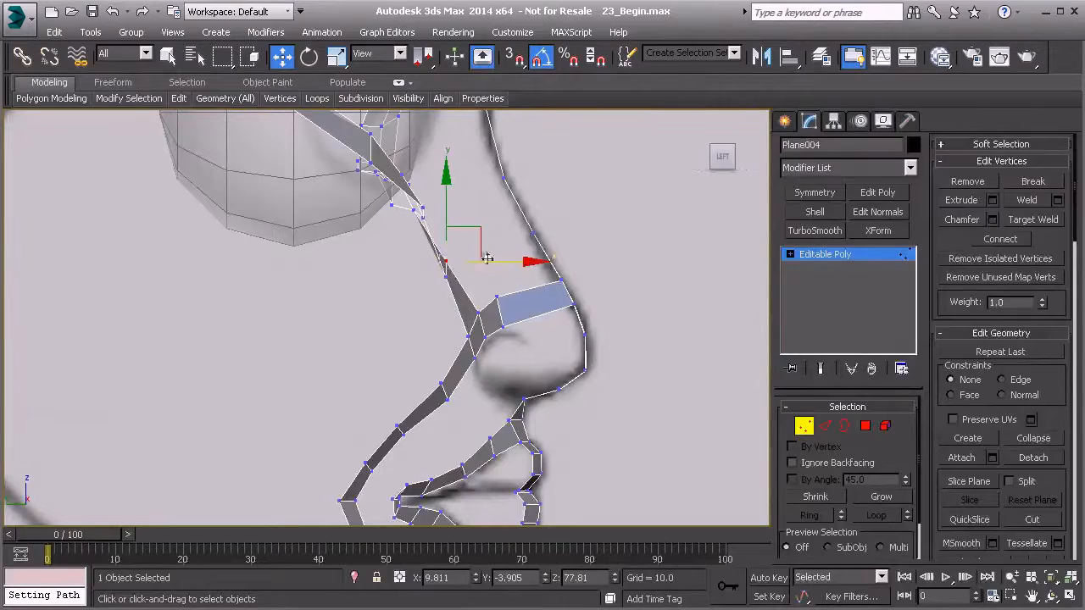
key("p")
middle_click_drag(452, 271, 440, 332, "alt")
key("2")
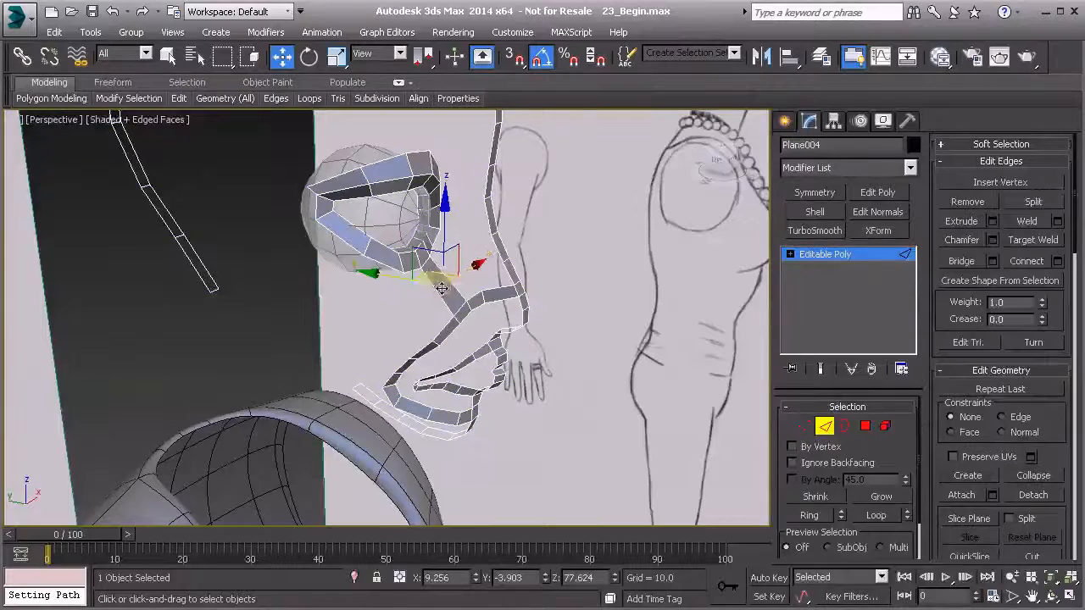
middle_click_drag(400, 282, 401, 363, "alt")
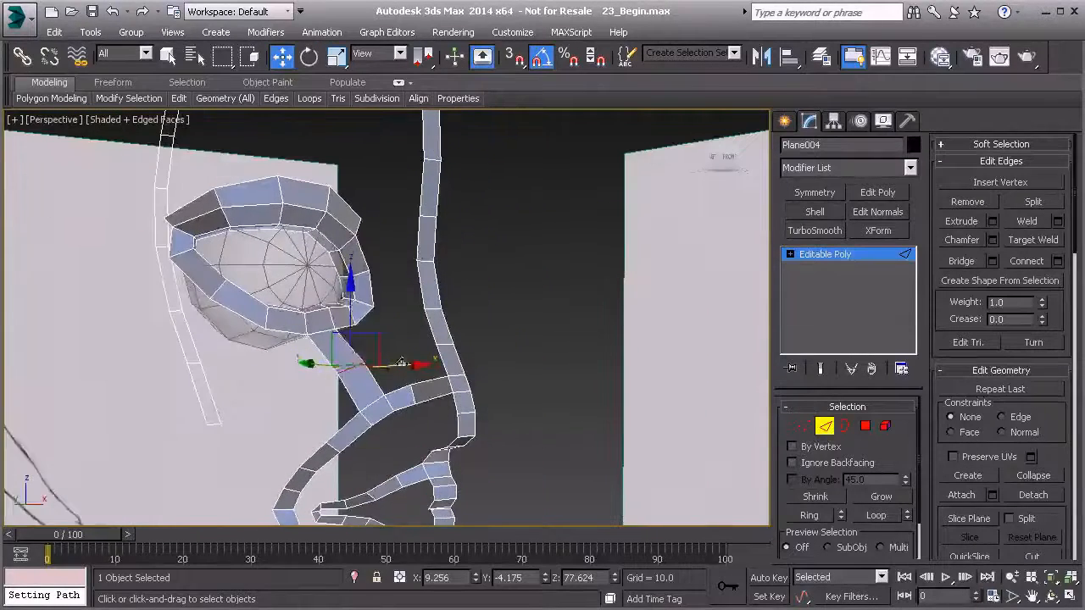
Step: Bridge the inner corner edge of the eye loop to the adjacent side edge of the centerline nose strip with 2 segments
left_click(374, 289)
mouse_move(419, 285)
middle_mouse_down("alt")
mouse_move(416, 310)
mouse_move(380, 291)
mouse_move(443, 295)
mouse_move(404, 331)
mouse_move(368, 319)
mouse_move(322, 274)
mouse_move(373, 264)
mouse_move(394, 300)
middle_mouse_up("alt")
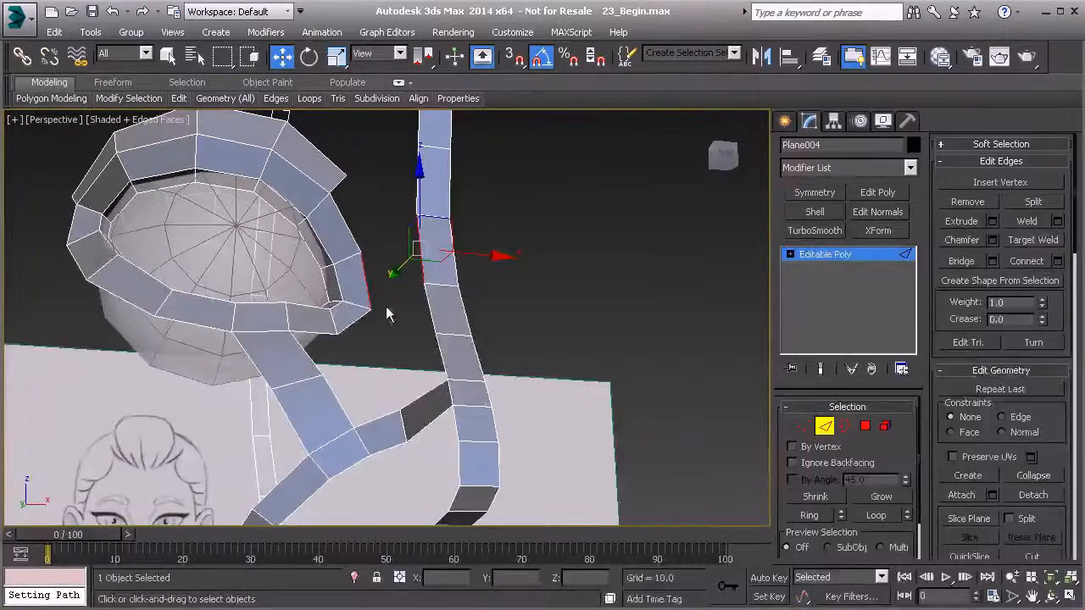
left_click(992, 261)
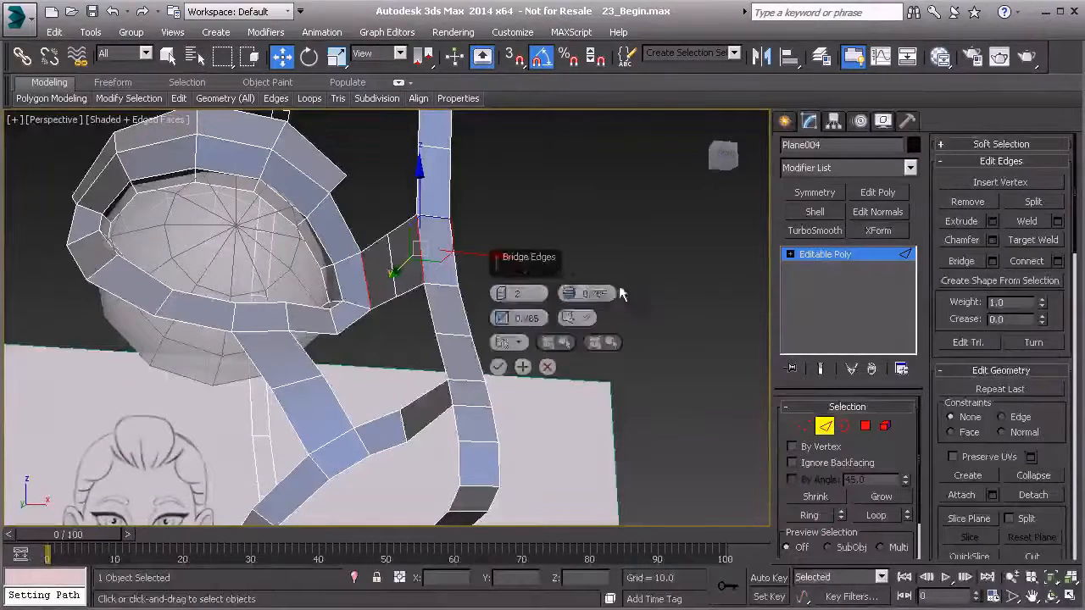
left_click(498, 366)
Step: Reposition the middle edge of the bridge between the inner eye corner and the centerline nose strip
middle_click_drag(498, 366, 457, 407, "alt")
key("p")
left_click(395, 267)
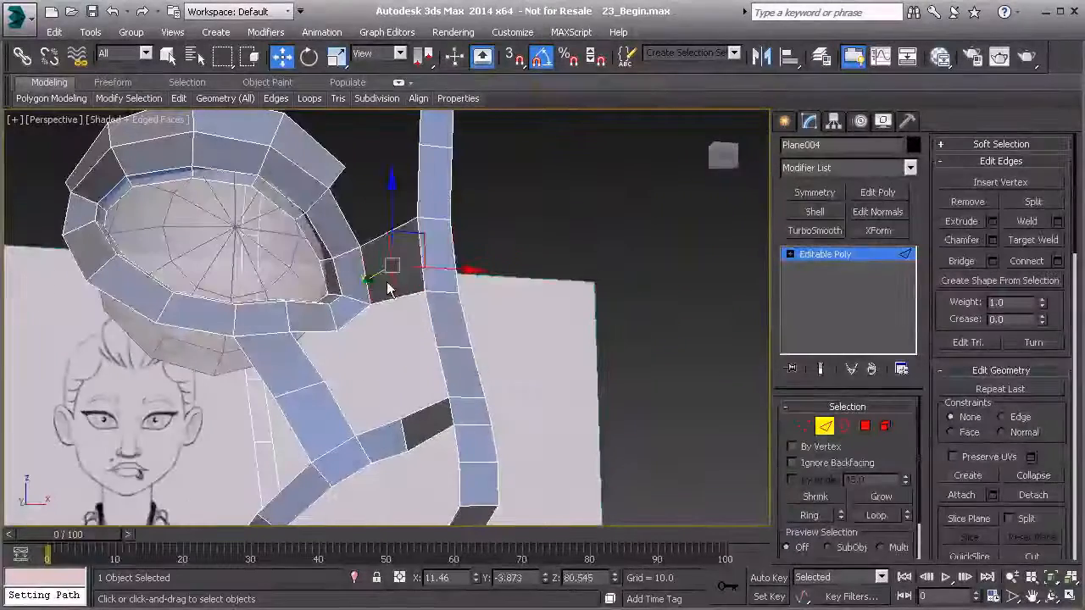
middle_click_drag(393, 268, 460, 258, "alt")
middle_click_drag(357, 275, 482, 269, "alt")
left_click_drag(480, 263, 473, 262)
Step: Adjust the middle vertices of the inner eye corner bridge in the front view to even out its polygons
key("1")
key("f")
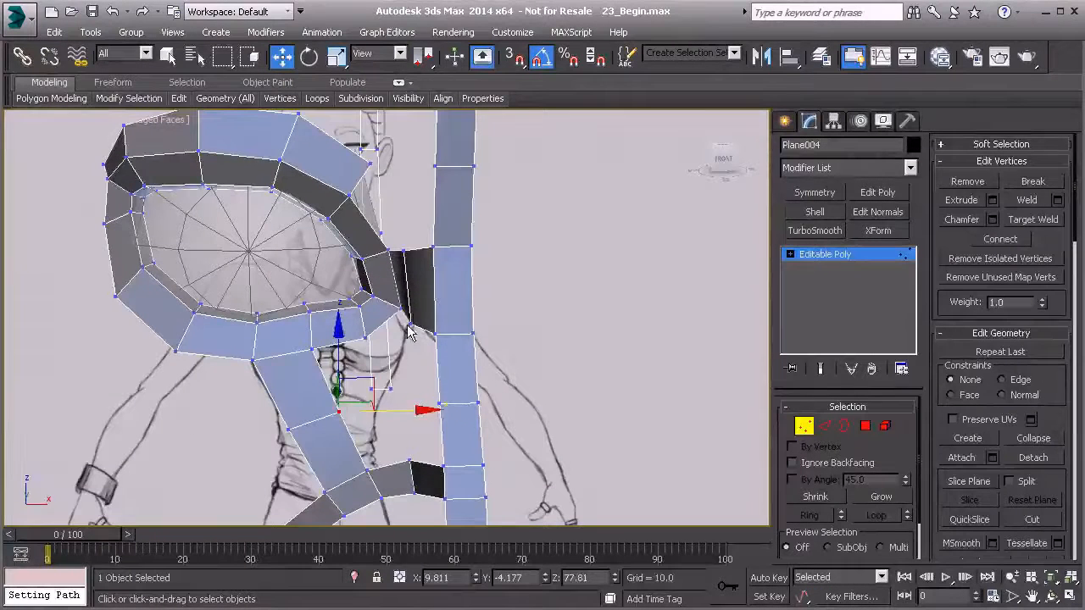
left_click(410, 325)
left_click_drag(457, 328, 457, 250)
scroll(457, 250, "up", 5)
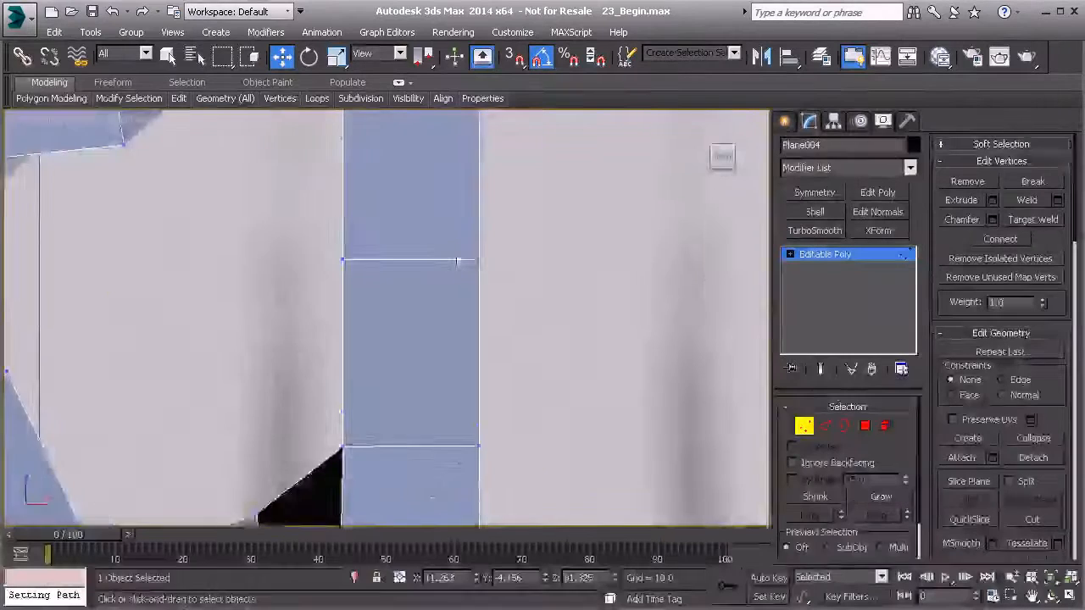
scroll(463, 272, "down", 3)
scroll(462, 272, "up", 2)
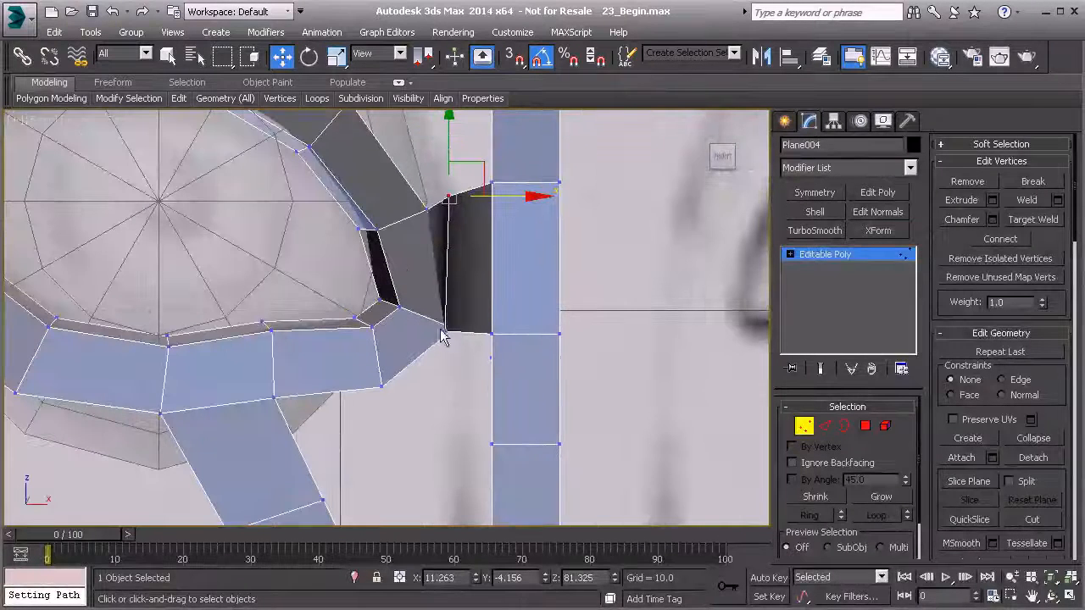
scroll(445, 333, "down", 5)
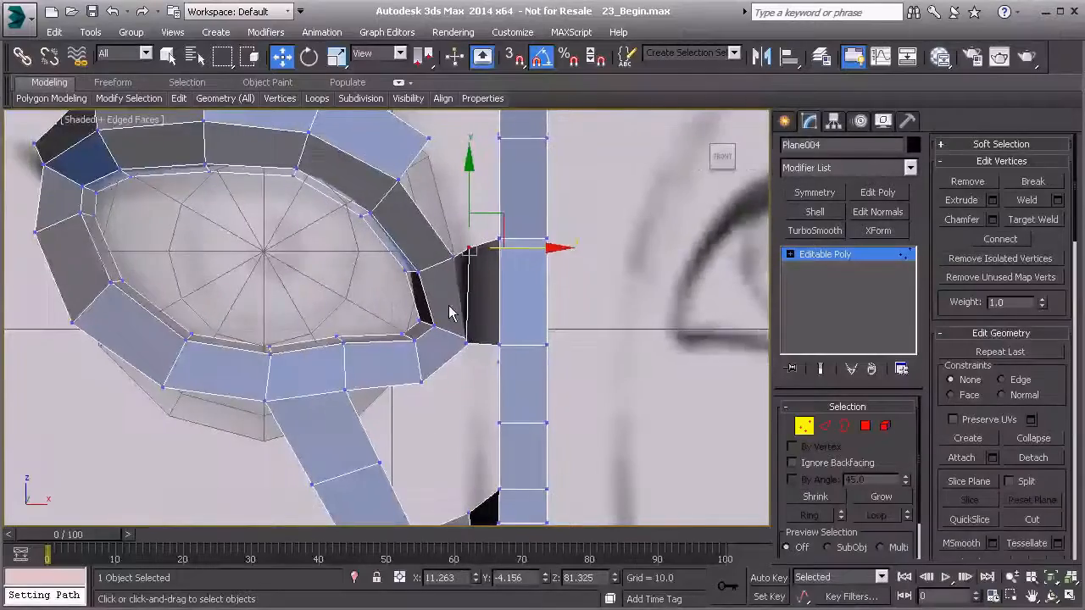
Step: Shift the middle vertices of the inner eye corner bridge in depth and sideways to shape the side of the nose
key("p")
mouse_move(449, 312)
middle_mouse_down("alt")
mouse_move(487, 288)
mouse_move(475, 347)
mouse_move(496, 383)
middle_mouse_up("alt")
left_click_drag(459, 386, 464, 370)
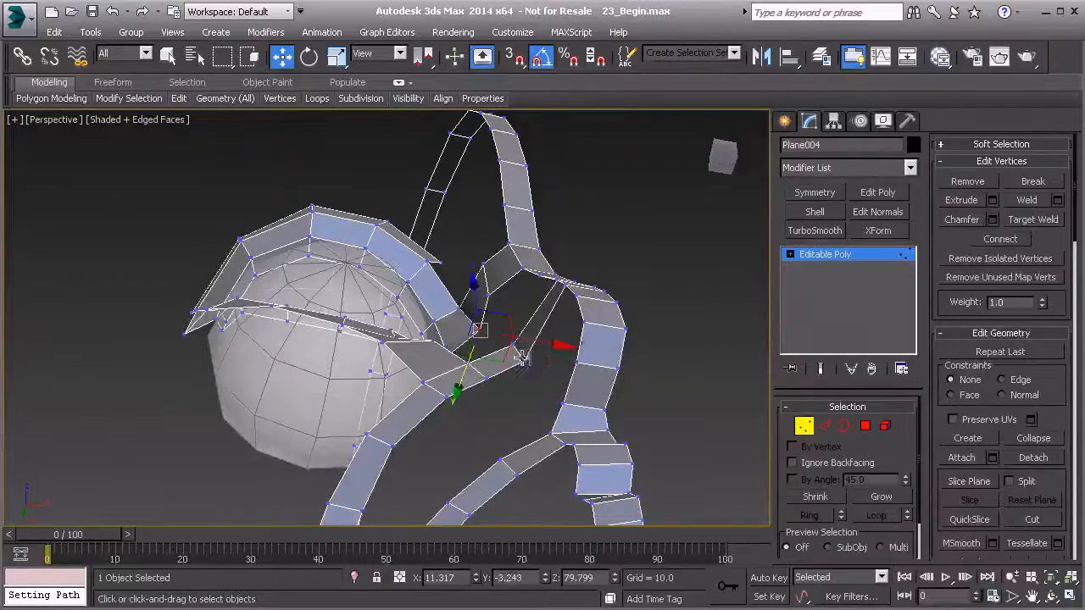
left_click_drag(529, 342, 520, 341)
middle_click_drag(508, 339, 500, 395, "alt")
middle_click_drag(497, 315, 453, 364, "alt")
left_click_drag(449, 279, 426, 273)
middle_click_drag(523, 287, 511, 270, "alt")
left_click_drag(512, 270, 508, 270)
middle_click_drag(500, 252, 552, 287, "alt")
scroll(467, 289, "up", 2)
middle_click_drag(464, 291, 381, 258, "alt")
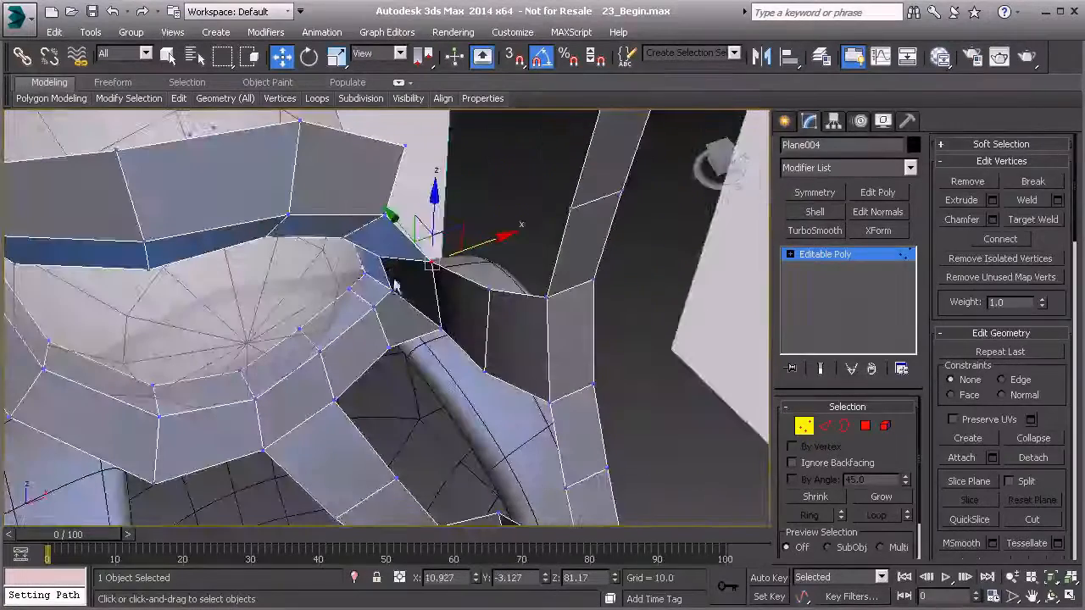
middle_click_drag(471, 292, 432, 319, "alt")
Step: Bridge the next eye loop edge above the inner corner to the centerline strip's matching side edge with 2 segments
key("2")
left_click(373, 335)
left_click(514, 300, "ctrl")
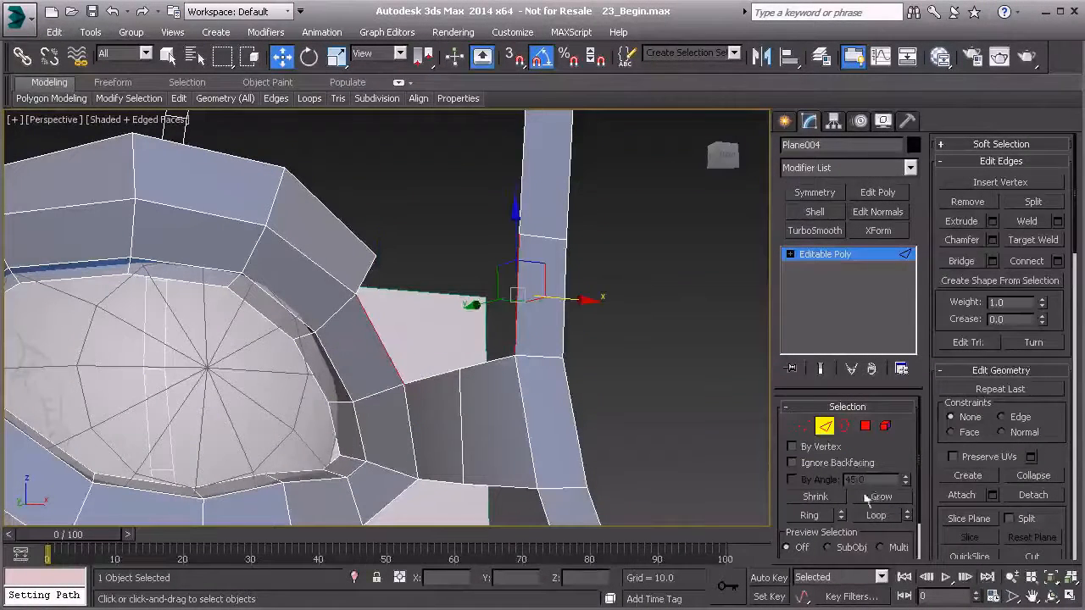
left_click(993, 262)
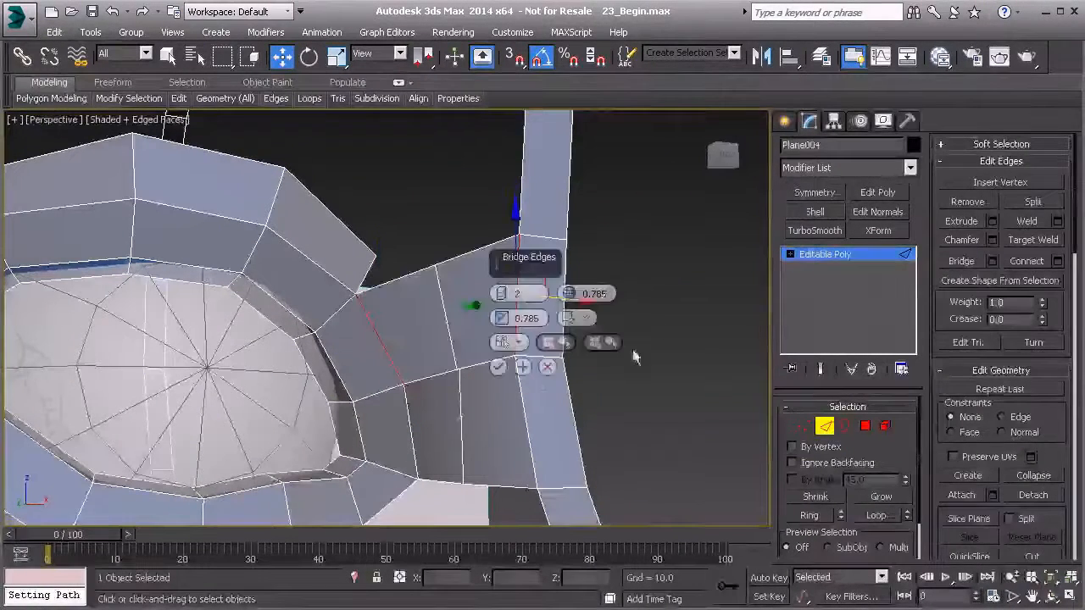
left_click(498, 367)
Step: Target-weld the middle vertices of the two neighbouring nose bridge strips together to close the gap
left_click(447, 329)
middle_click_drag(447, 329, 475, 364, "alt")
key("1")
right_click(488, 371)
left_click(458, 489)
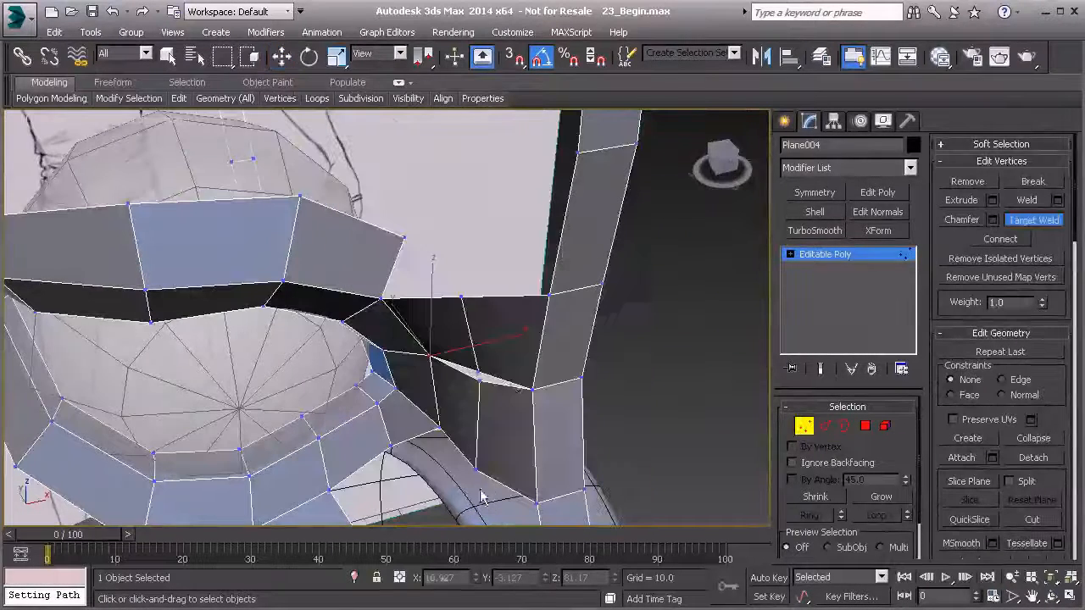
left_click(478, 370)
left_click(479, 379)
Step: Move the upper middle vertex of the new nose bridge strip slightly toward the eye
middle_click_drag(479, 380, 480, 310, "alt")
key("w")
left_click(453, 266)
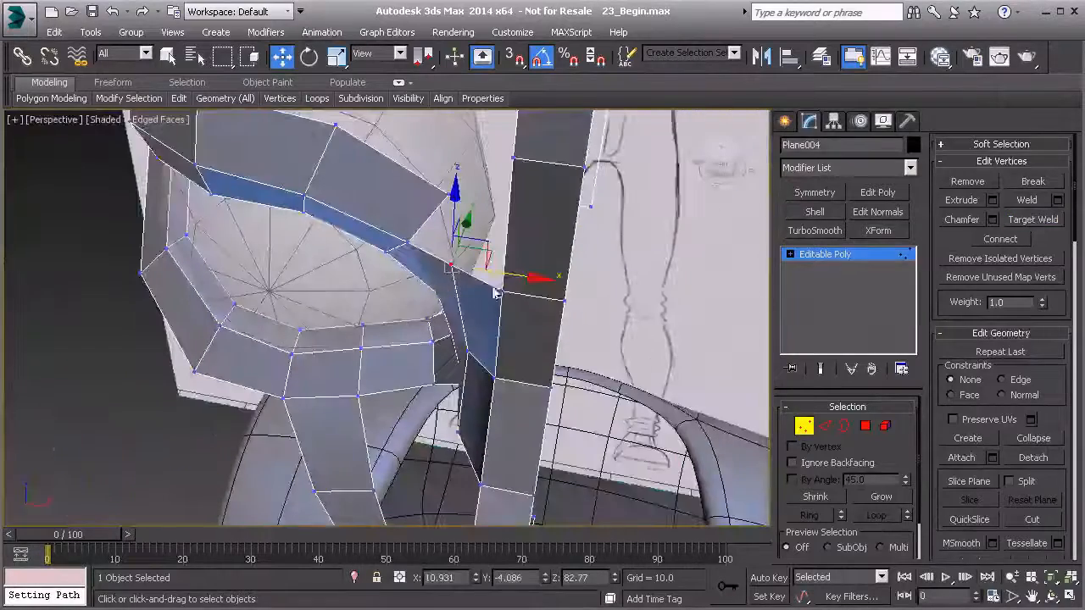
left_click_drag(502, 270, 495, 270)
middle_click_drag(495, 269, 538, 207, "alt")
scroll(474, 356, "down", 3)
middle_click_drag(475, 356, 544, 318)
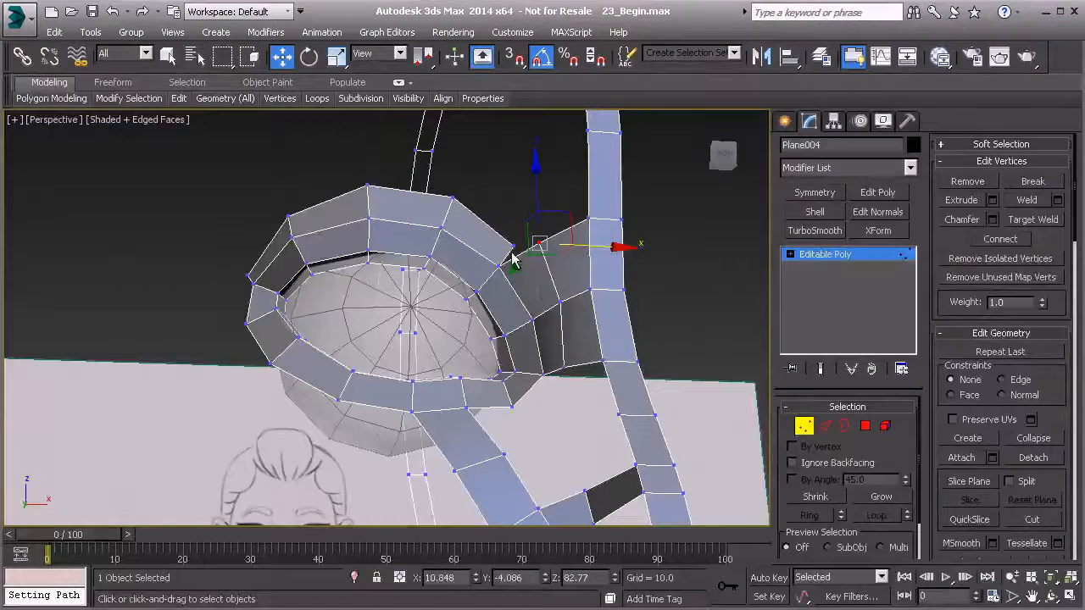
Step: Target-weld the inner end vertex of the outer upper eyelid strip to the upper middle vertex of the nose bridge strip
middle_click_drag(569, 281, 517, 271, "alt")
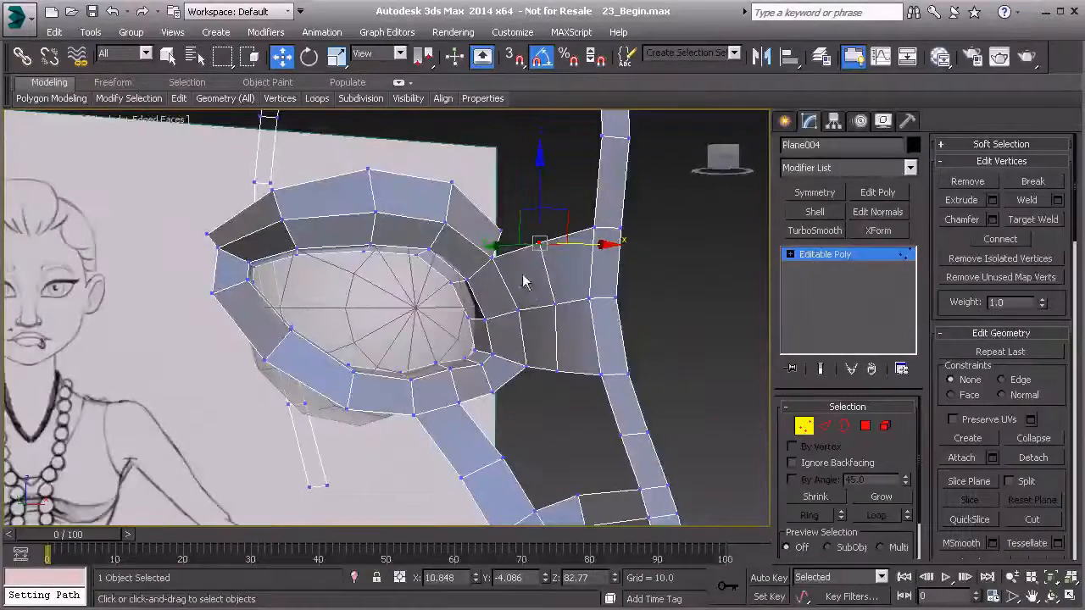
middle_click_drag(369, 216, 497, 230, "alt")
right_click(491, 217)
left_click(457, 333)
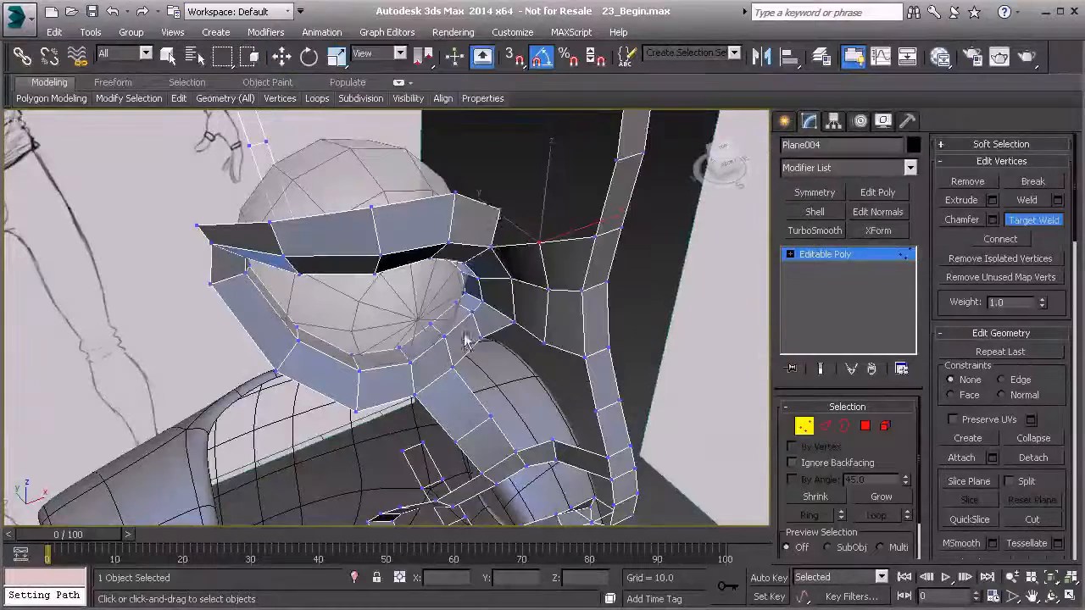
left_click(499, 210)
left_click(538, 241)
Step: Reposition the vertices along the outer upper eye loop near the brow to smooth its curve into the nose bridge
middle_click_drag(533, 276, 574, 266, "alt")
right_click(536, 236)
left_click(572, 260)
left_click_drag(517, 246, 528, 248)
middle_click_drag(574, 314, 525, 257, "alt")
middle_click_drag(457, 280, 494, 273, "alt")
mouse_move(604, 320)
middle_mouse_down("alt")
mouse_move(587, 326)
mouse_move(509, 301)
mouse_move(471, 270)
mouse_move(460, 387)
mouse_move(483, 339)
mouse_move(388, 291)
middle_mouse_up("alt")
middle_click_drag(501, 380, 434, 358, "alt")
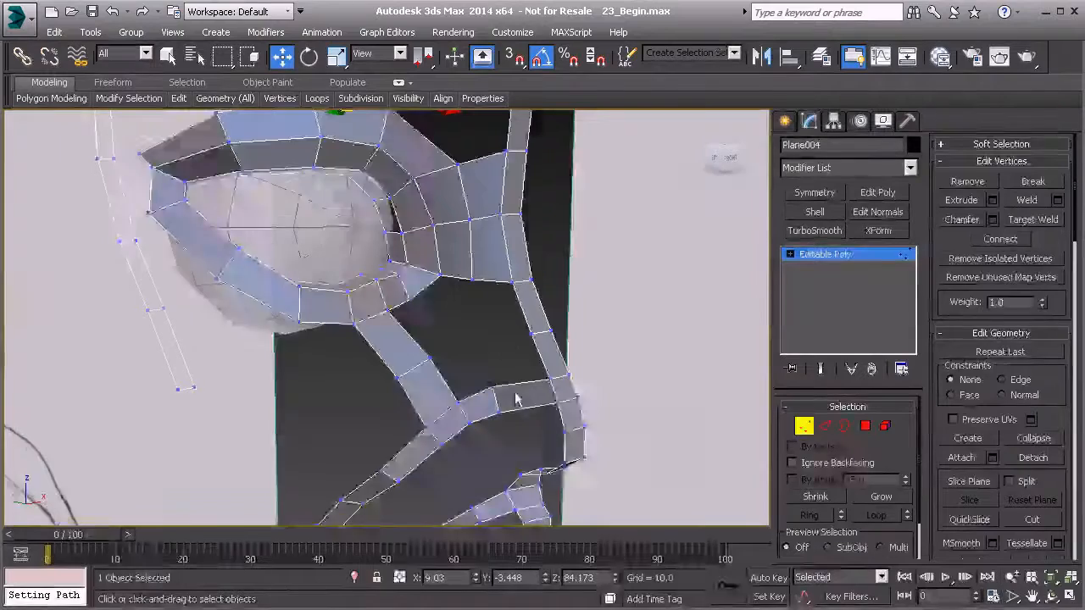
Step: Bridge the inner edge of the outer mouth loop below the cheek strip to the centerline edge above the upper lip with 2 segments
scroll(472, 369, "down", 2)
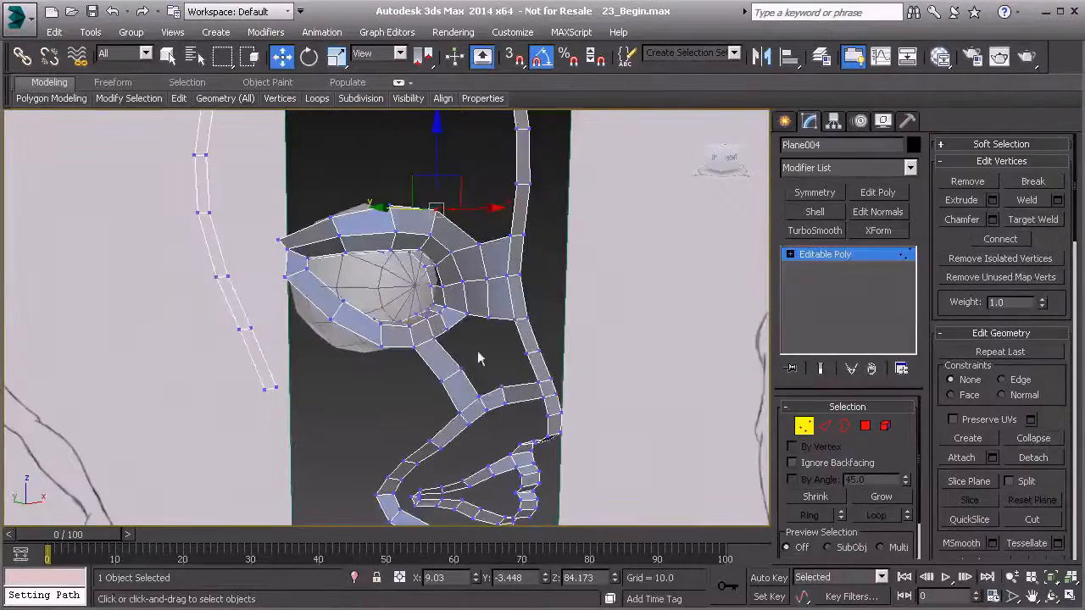
mouse_move(511, 388)
middle_mouse_down()
mouse_move(542, 387)
mouse_move(537, 416)
mouse_move(478, 406)
mouse_move(506, 399)
middle_mouse_up()
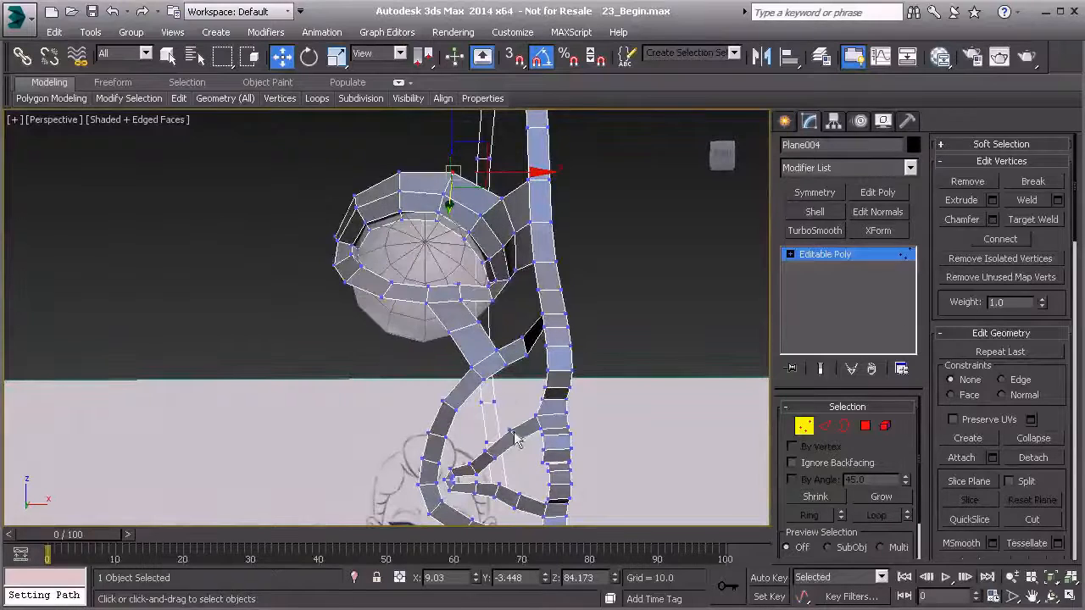
scroll(510, 432, "up", 3)
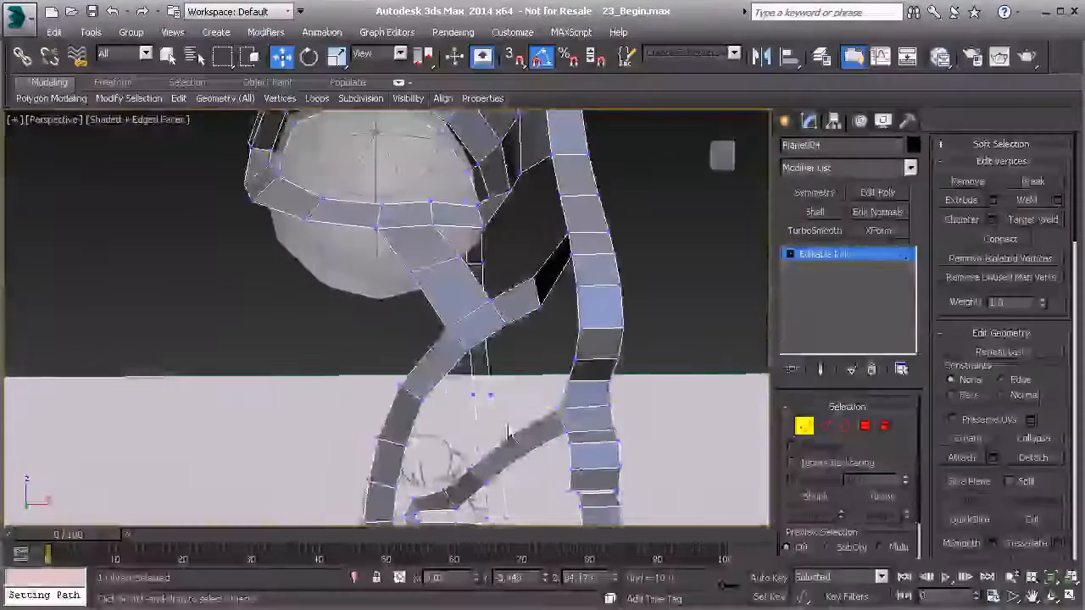
mouse_move(510, 431)
middle_mouse_down("alt")
mouse_move(516, 420)
mouse_move(484, 363)
mouse_move(480, 373)
middle_mouse_up("alt")
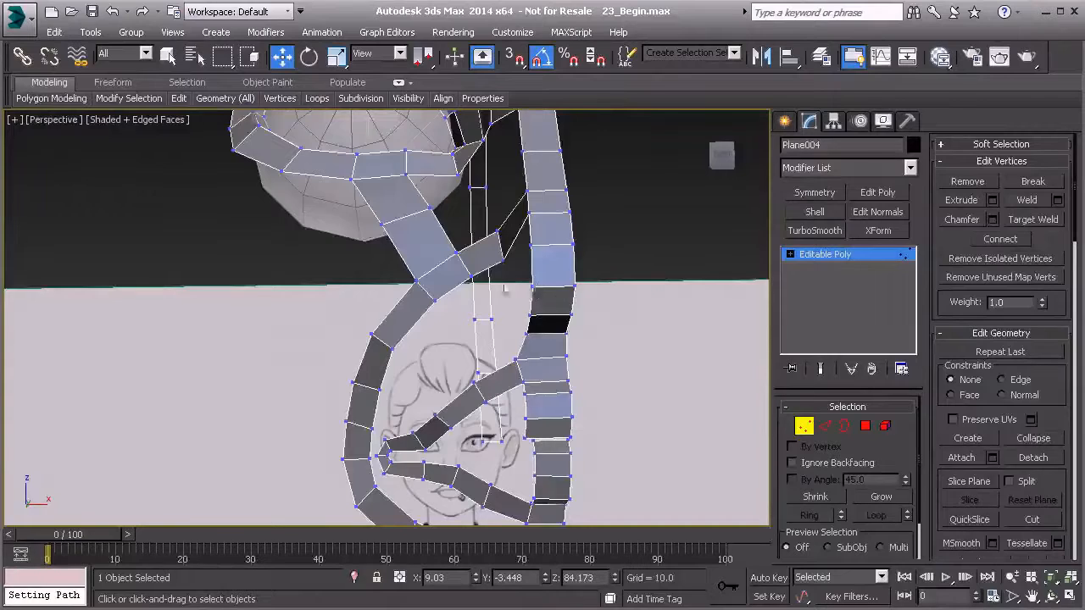
middle_click_drag(497, 306, 446, 294, "alt")
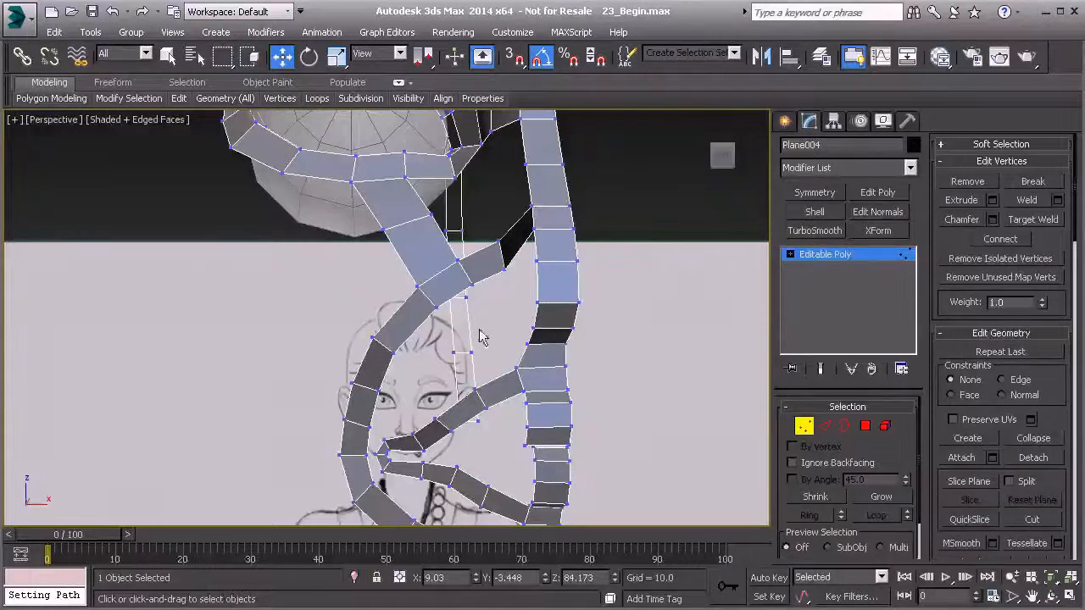
key("2")
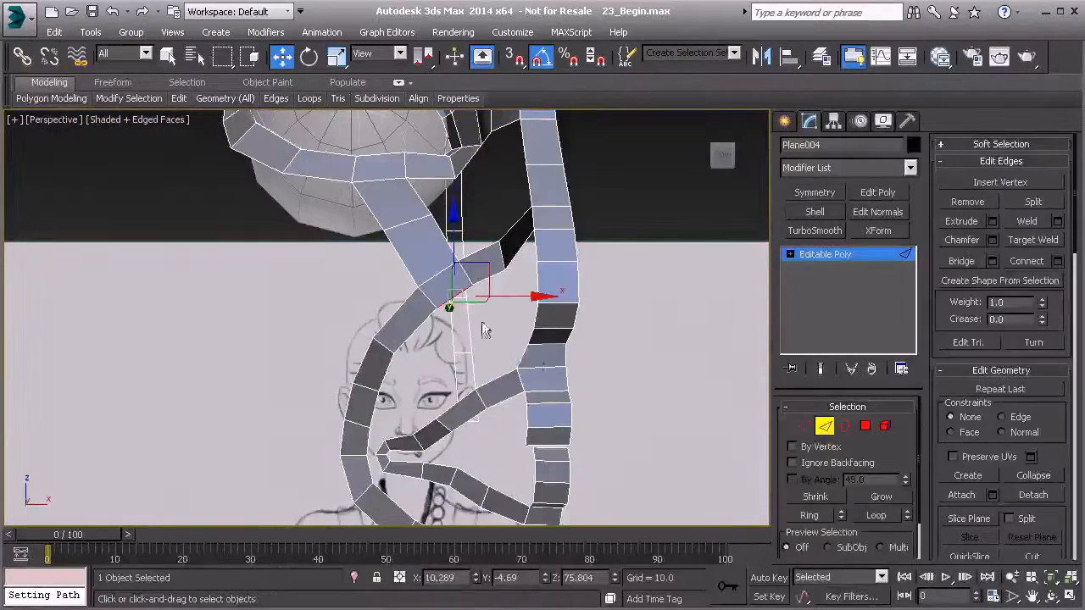
left_click(523, 352)
mouse_move(644, 424)
middle_mouse_down("alt")
mouse_move(720, 457)
mouse_move(646, 419)
middle_mouse_up("alt")
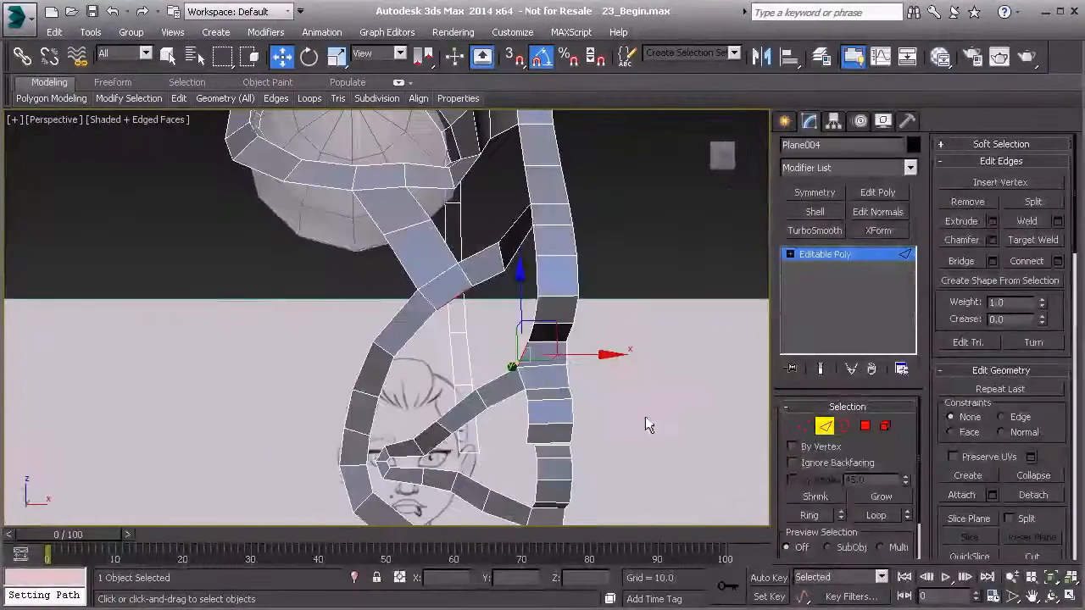
left_click(992, 260)
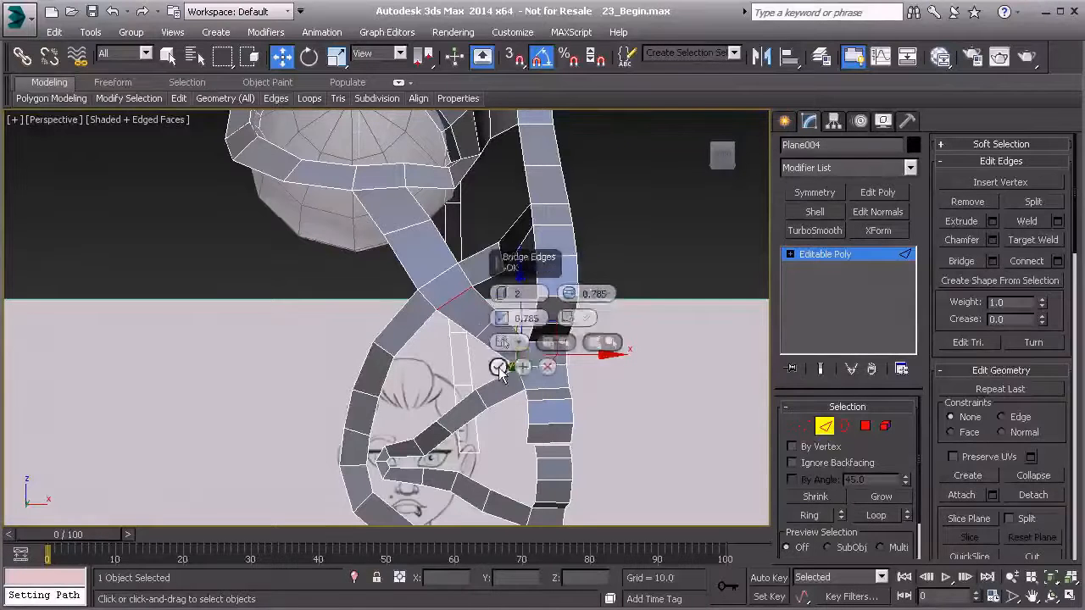
left_click(499, 367)
Step: Move the middle cross edge of the new upper lip bridge strip down and outward beside the nostril
left_click(481, 325)
key("f")
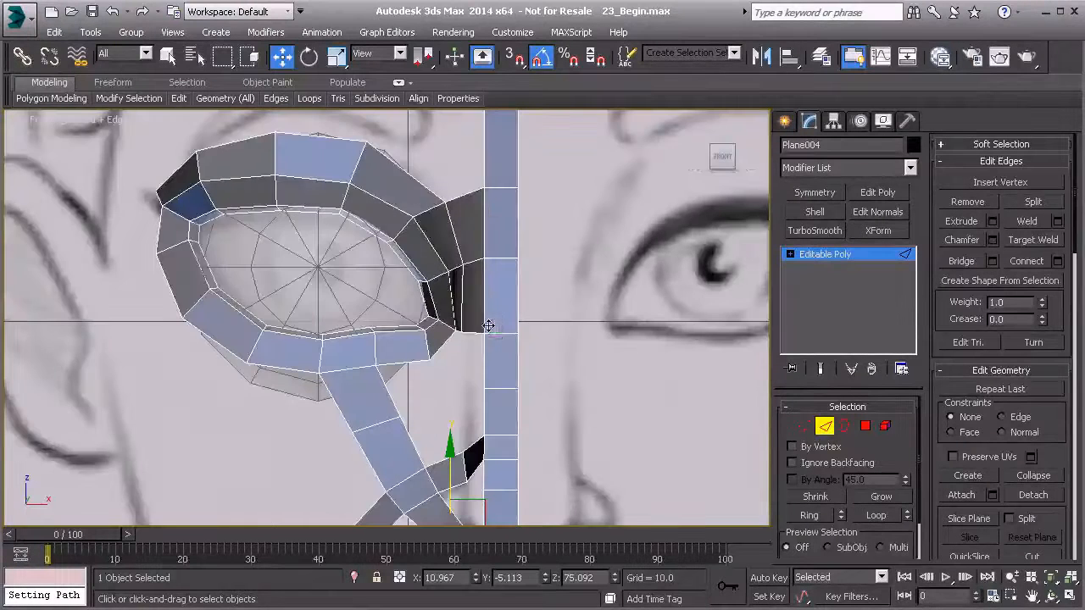
middle_click_drag(488, 339, 482, 172)
scroll(484, 325, "up", 2)
middle_click_drag(474, 364, 485, 288)
left_click_drag(466, 282, 450, 310)
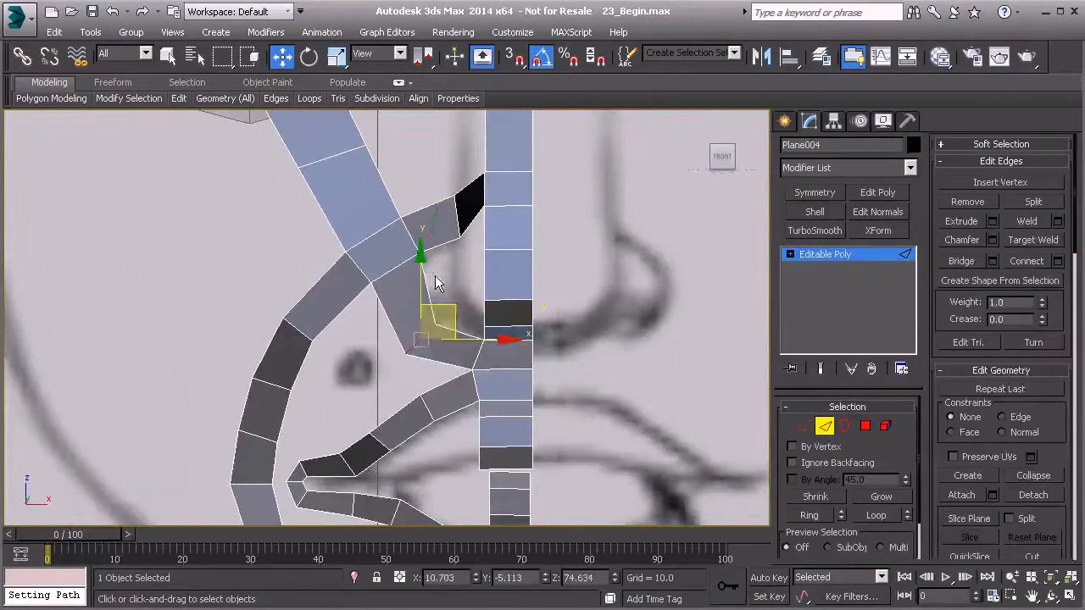
Step: Adjust the vertex where the bridge strip meets the nostril strip and nudge the strip's inner middle vertex slightly upward
key("1")
left_click(416, 253)
left_click_drag(441, 224, 443, 226)
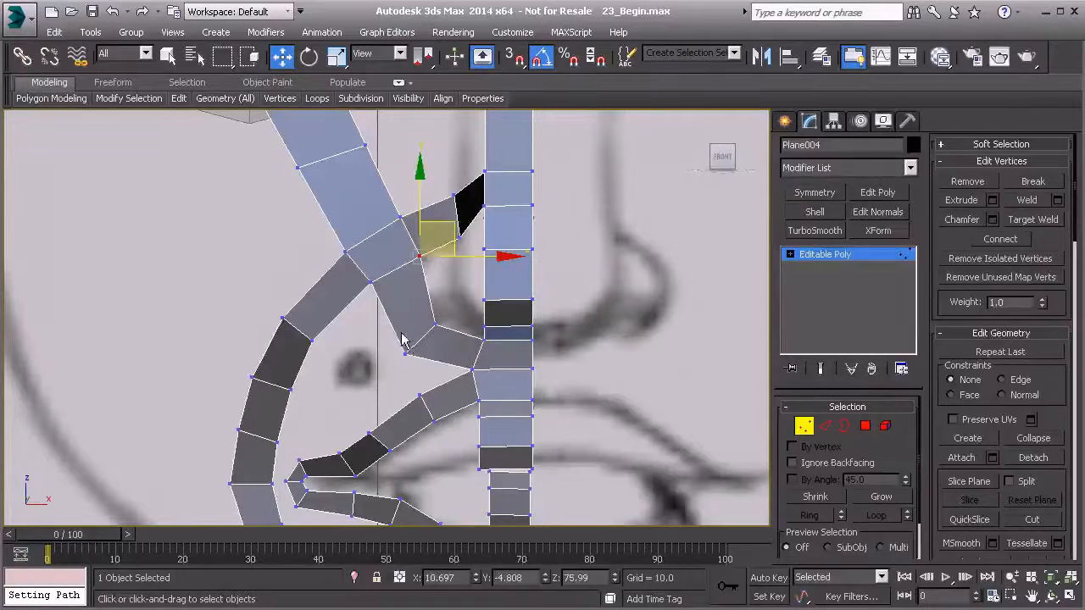
left_click(412, 344)
left_click(432, 318)
left_click(435, 324)
left_click_drag(461, 294, 461, 287)
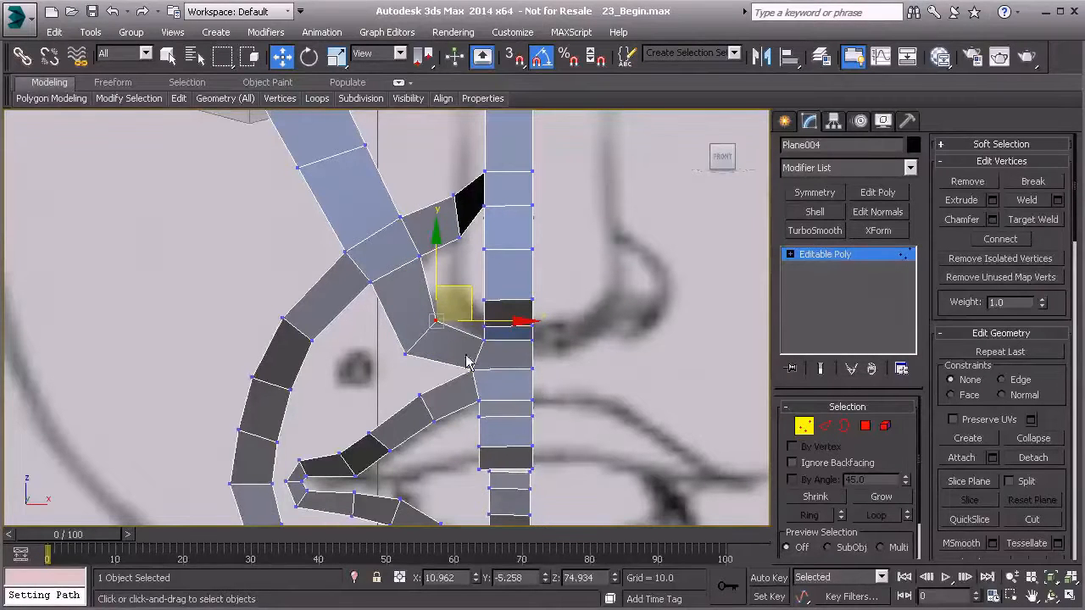
Step: Target-weld the bridge strip's outer middle vertex to the upper lip loop, and move its inner middle vertex down toward the centerline
middle_click_drag(418, 359, 439, 324)
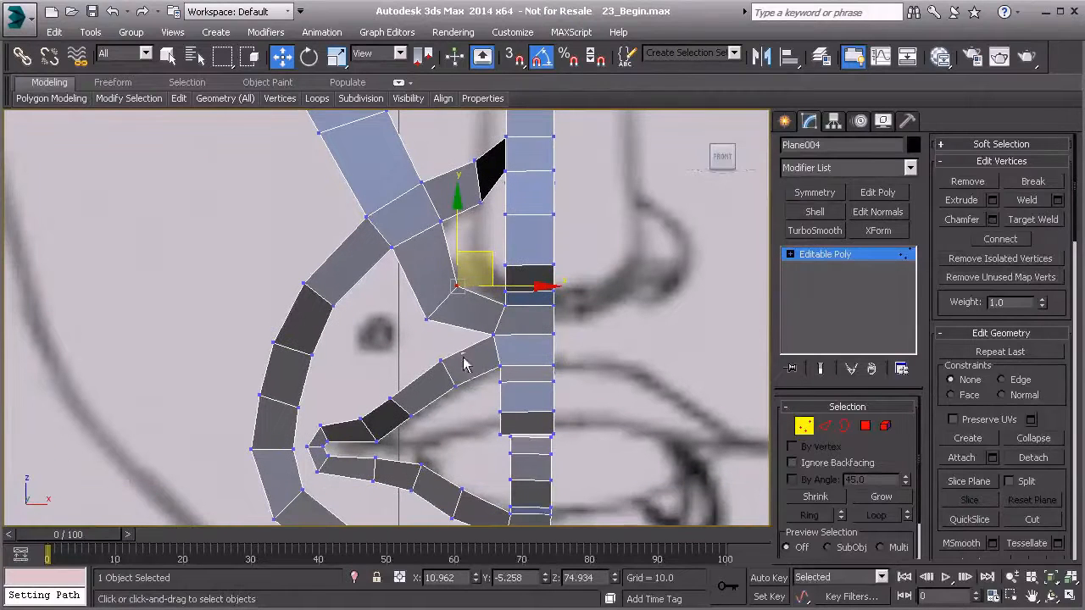
right_click(430, 314)
left_click(399, 427)
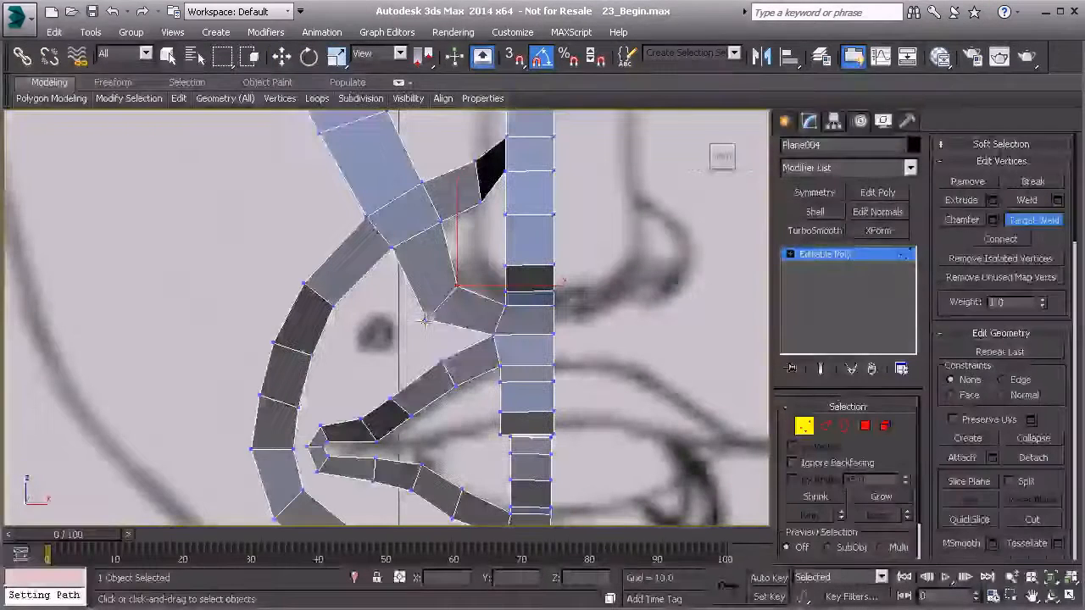
left_click(427, 319)
left_click(458, 285)
key("w")
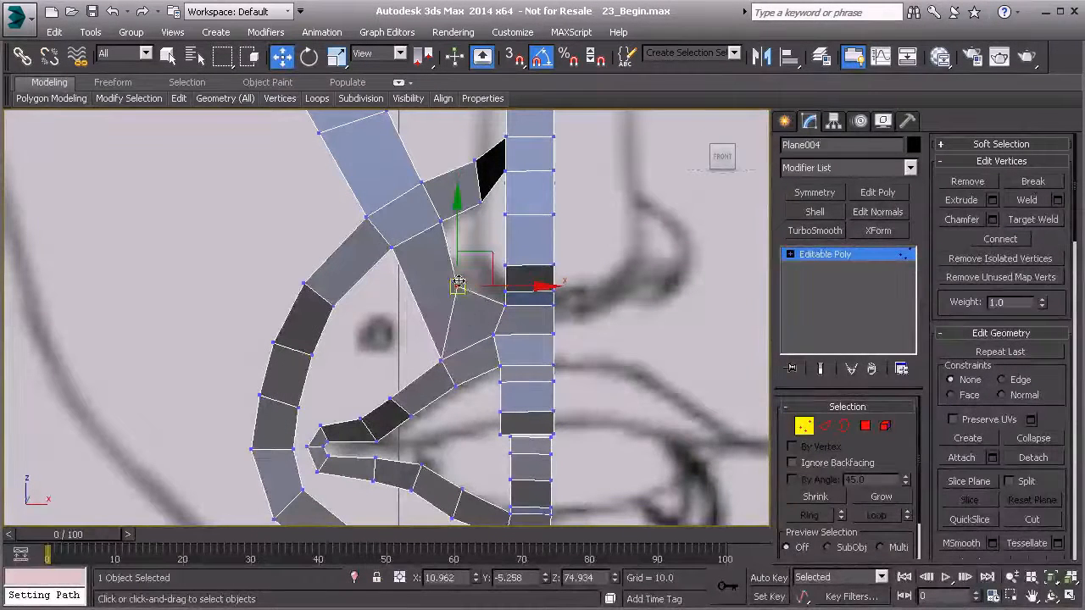
left_click_drag(472, 279, 502, 279)
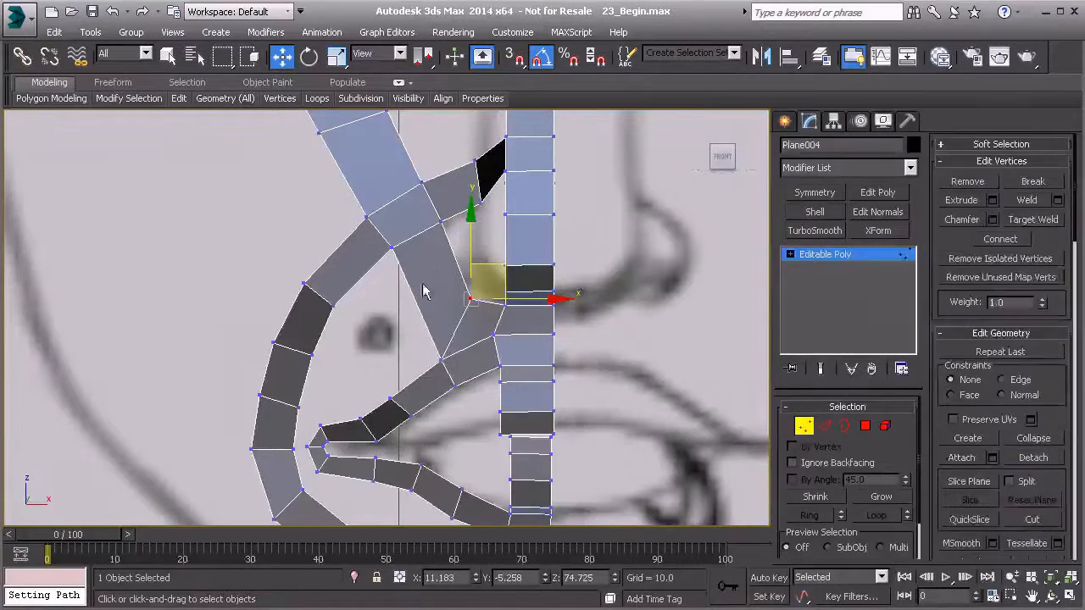
Step: Insert an edge loop with SwiftLoop across the long bridge polygon beside the nostril
key("2")
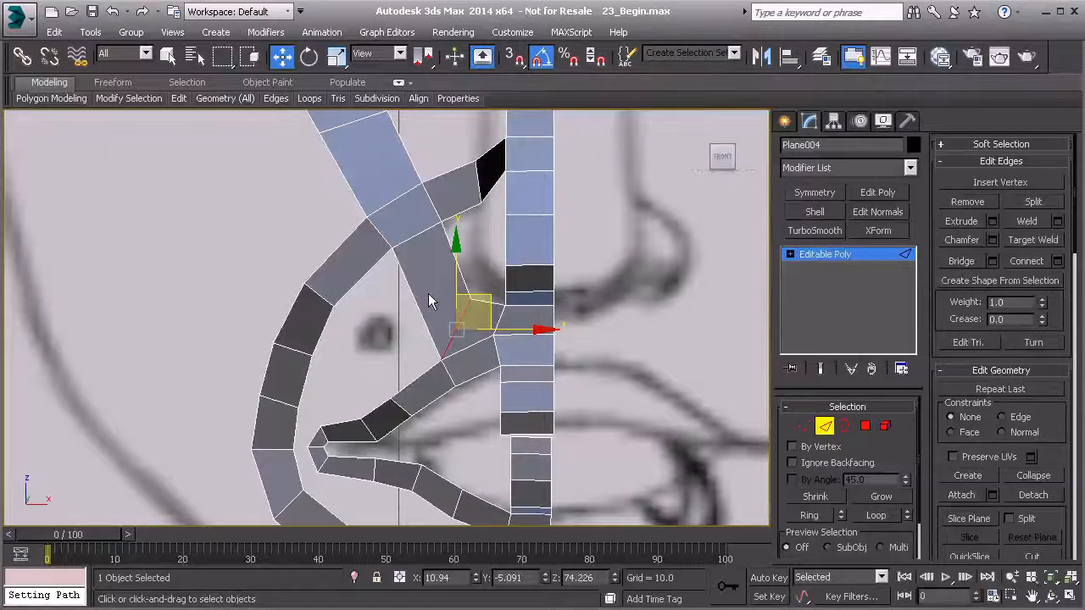
key("alt+1")
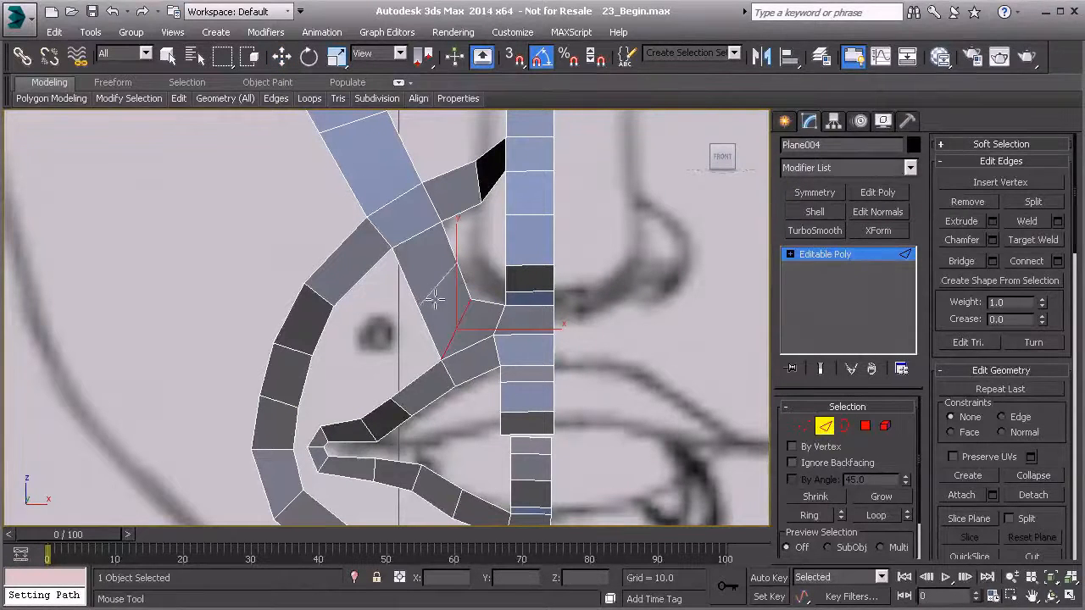
left_click(433, 298)
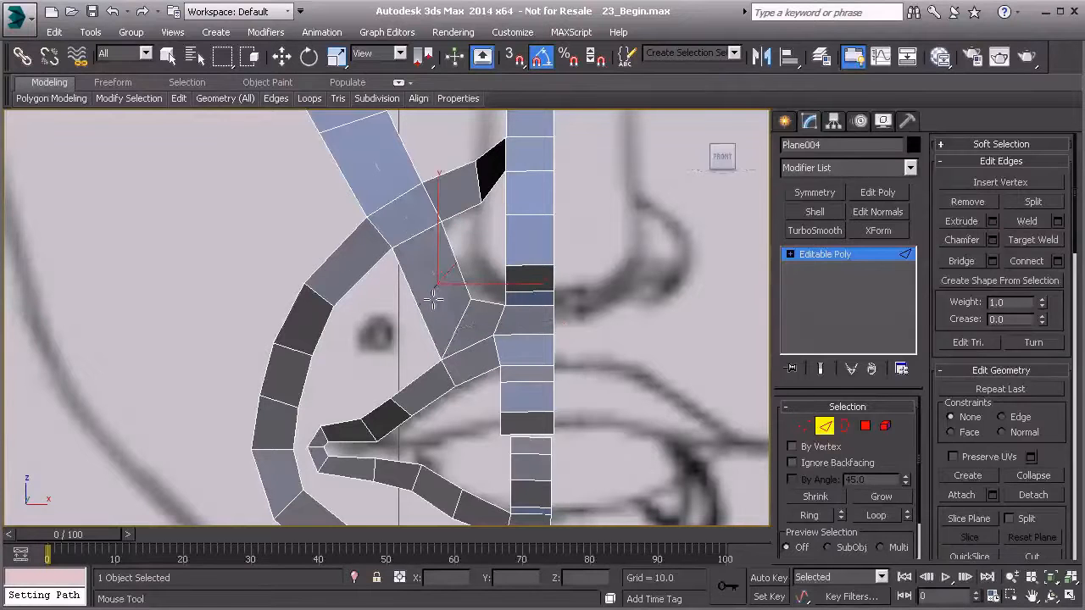
right_click(443, 286)
Step: Reposition the inserted loop's end vertices and the neighbouring inner vertex to round the strip around the nostril
key("1")
left_click(418, 305)
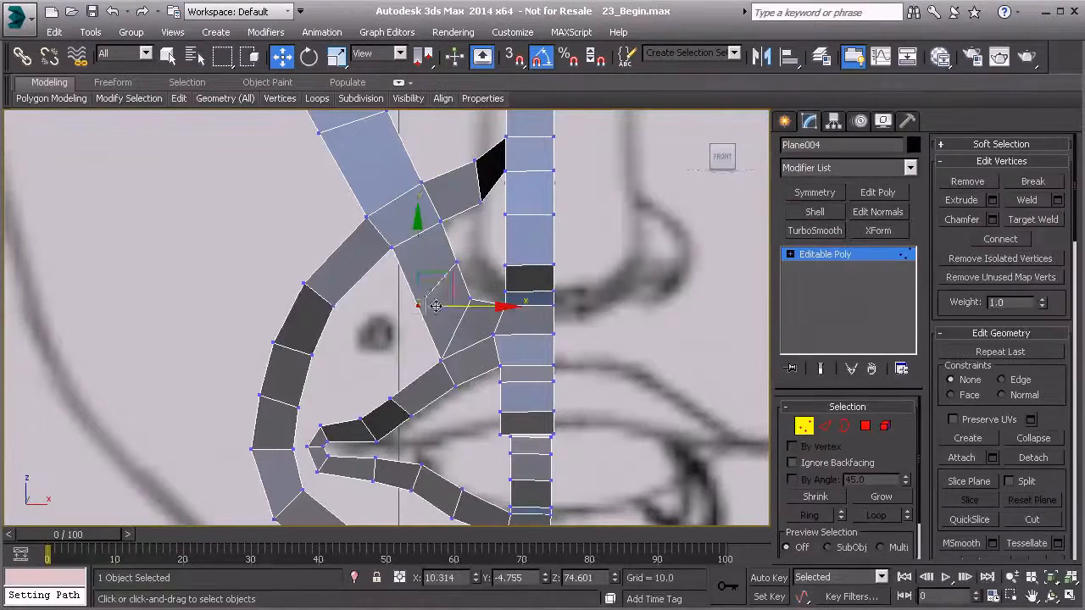
left_click_drag(444, 273, 477, 244)
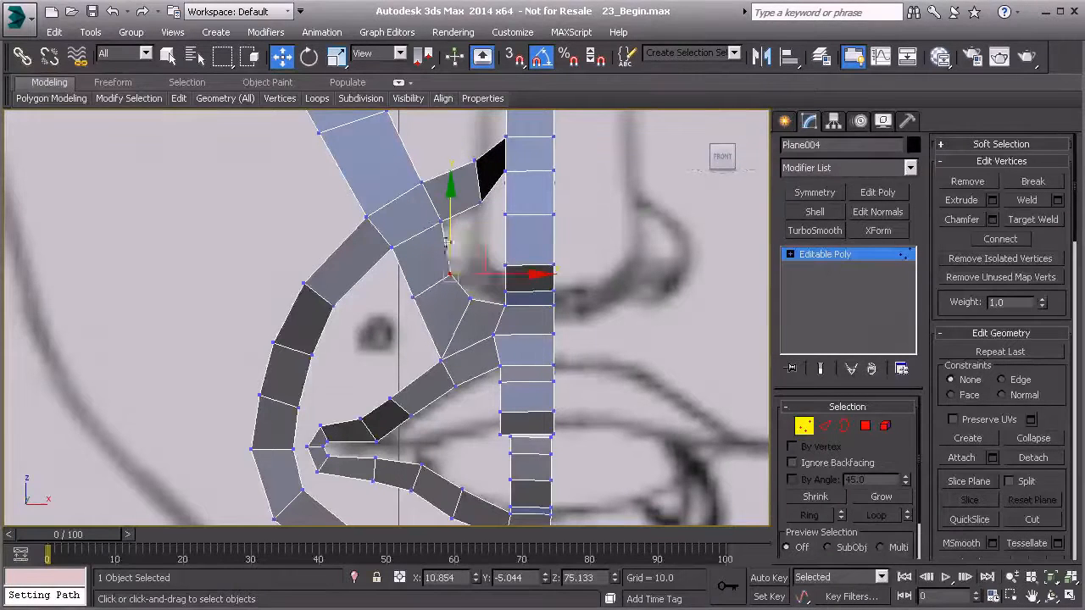
middle_click_drag(442, 231, 458, 290)
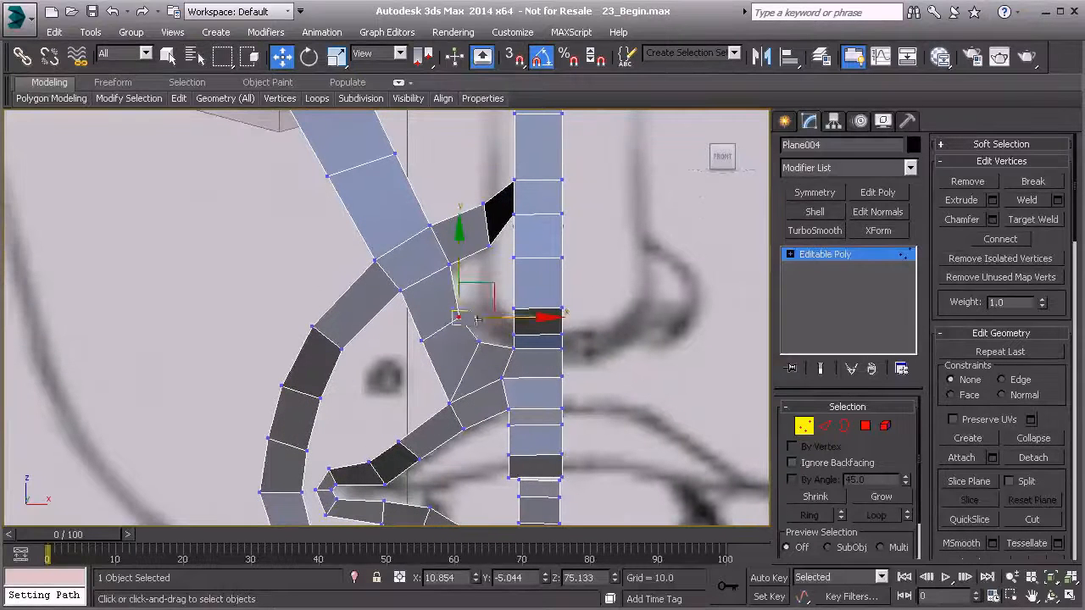
left_click(478, 342)
left_click_drag(509, 312, 484, 291)
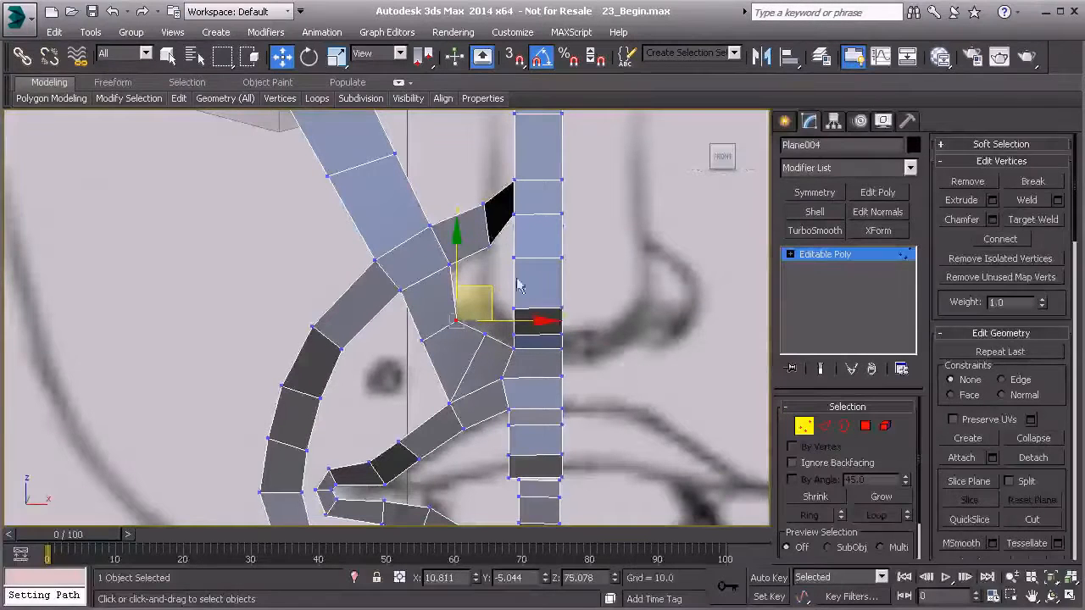
left_click_drag(490, 293, 452, 316)
Step: Bridge the outer mouth loop to the lip loop above and below the mouth corner, using a single segment
middle_click_drag(488, 358, 463, 329)
scroll(433, 329, "down", 2)
scroll(378, 351, "up", 5)
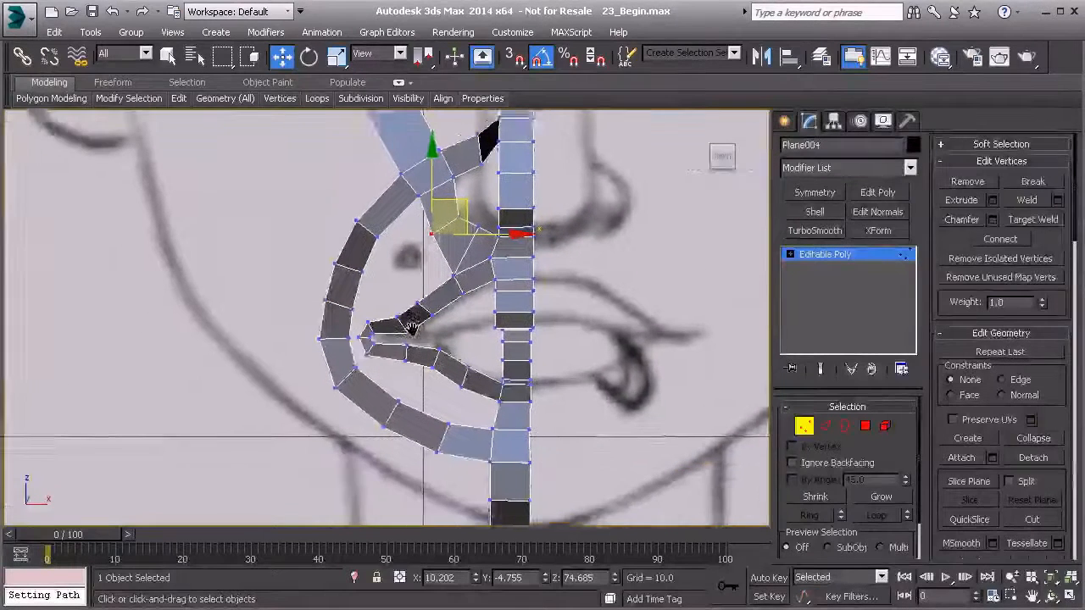
key("2")
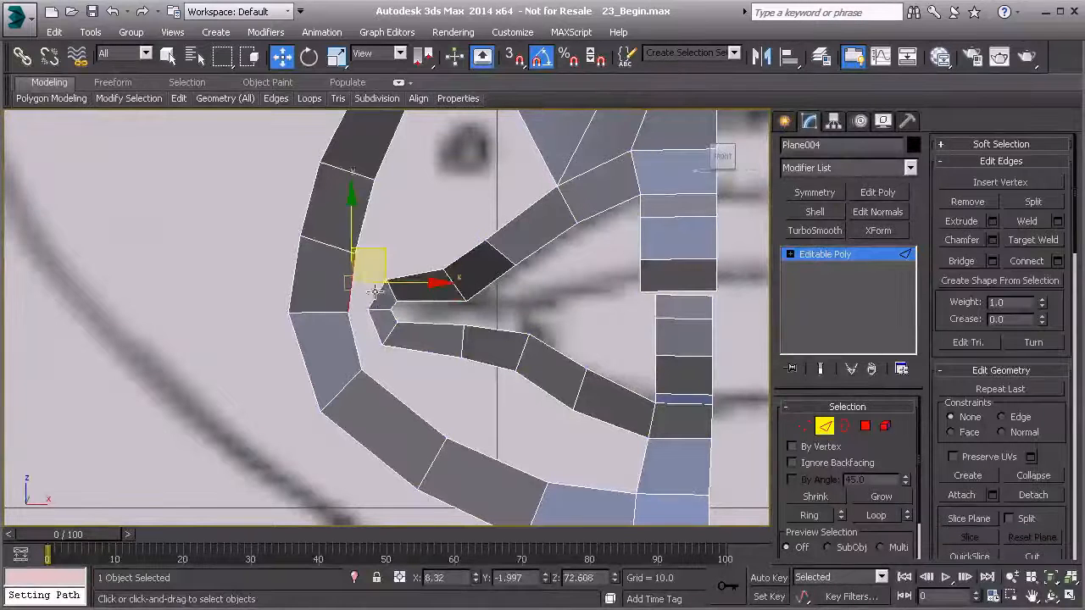
left_click(376, 298)
left_click(992, 261)
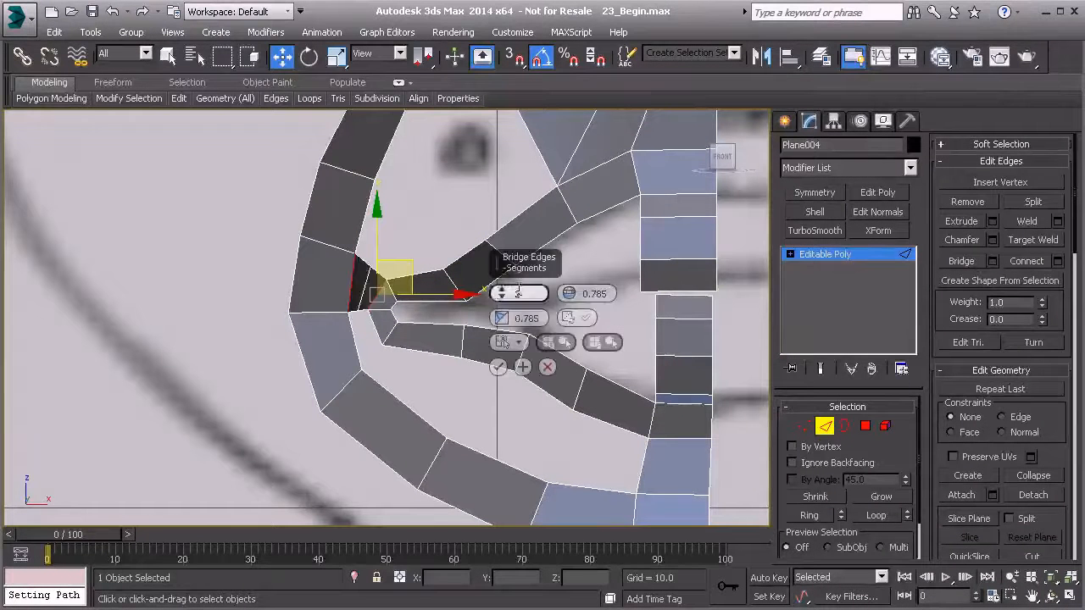
left_click(500, 294)
left_click(498, 366)
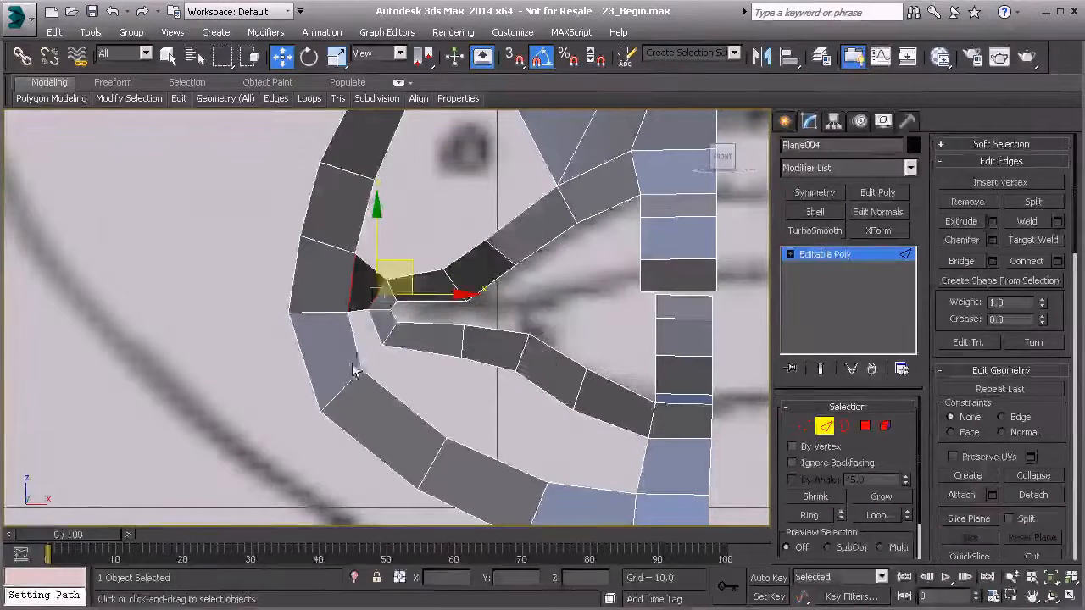
left_click(354, 349)
left_click(374, 333, "ctrl")
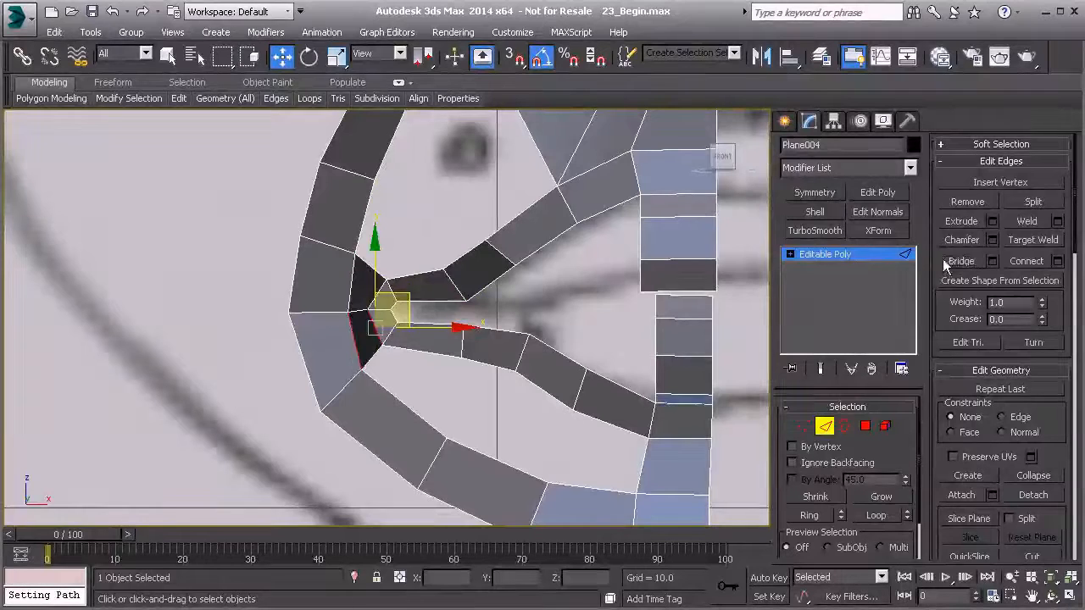
Step: Pull the three inner vertices of the outer mouth loop beside the mouth corner forward in depth
middle_click_drag(446, 329, 474, 347)
scroll(439, 346, "up", 2)
key("p")
key("1")
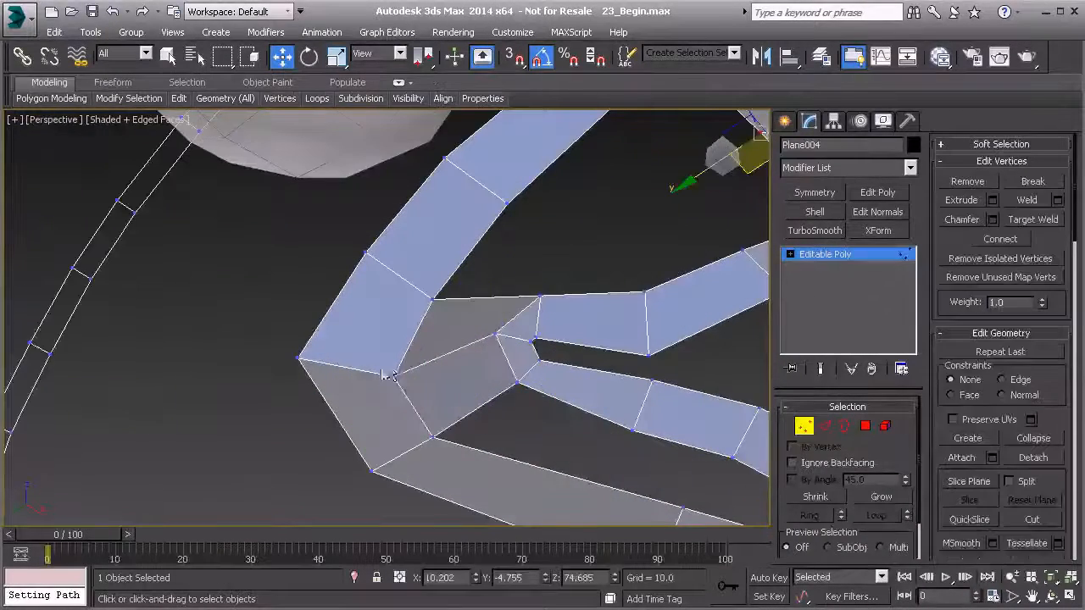
middle_click_drag(393, 376, 419, 345, "alt")
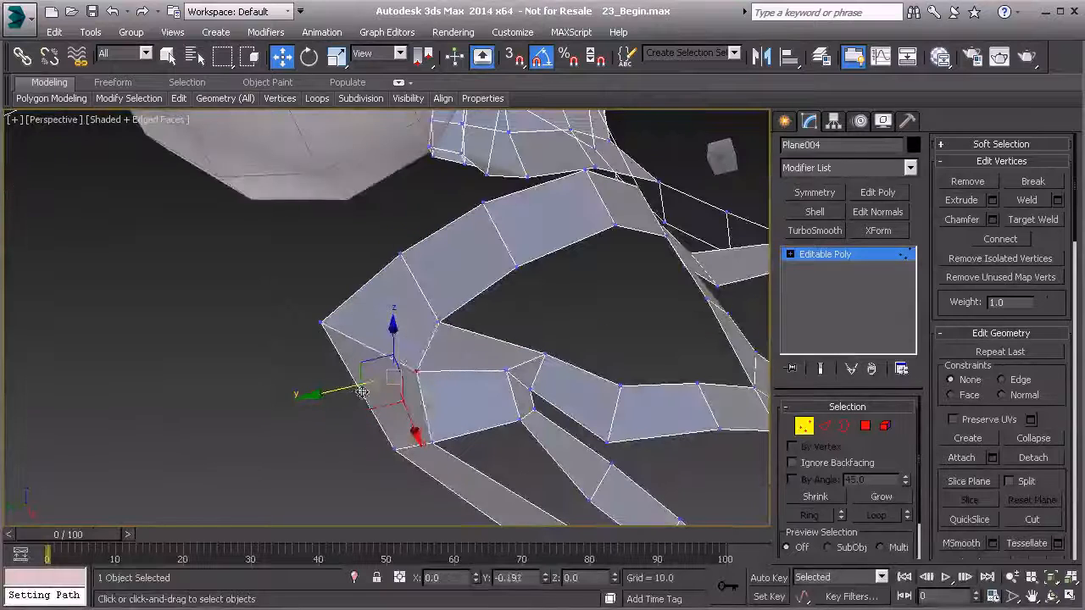
left_click(439, 321)
left_click_drag(403, 334, 427, 329)
left_click(430, 441)
left_click_drag(395, 449, 439, 439)
Step: Adjust the depth of the lip loop's outer vertices around the mouth corner
middle_click_drag(475, 403, 491, 367, "alt")
middle_click_drag(485, 294, 585, 283, "alt")
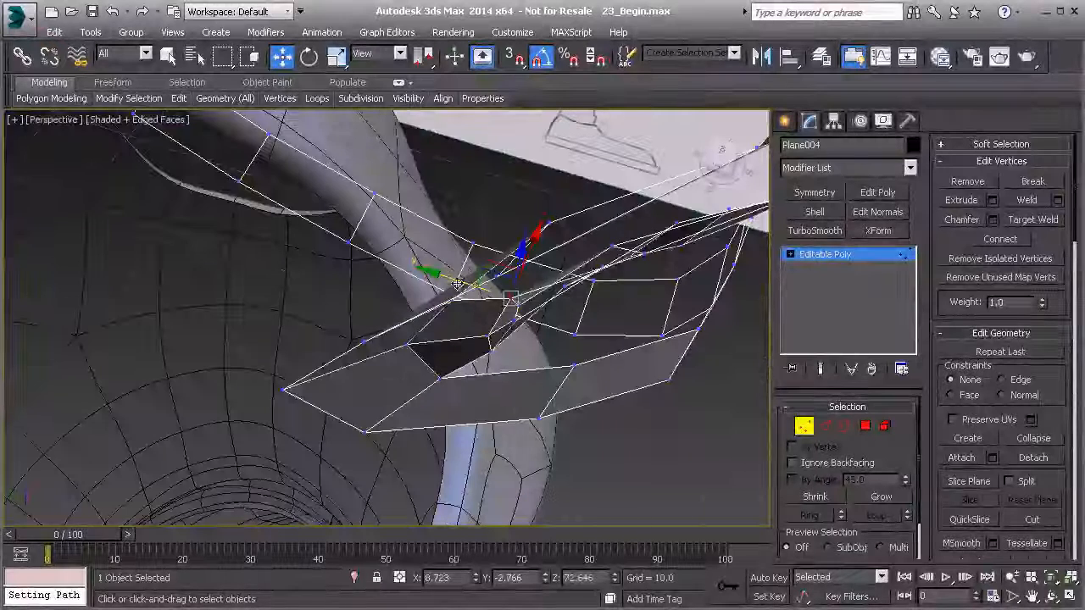
middle_click_drag(457, 283, 526, 360, "alt")
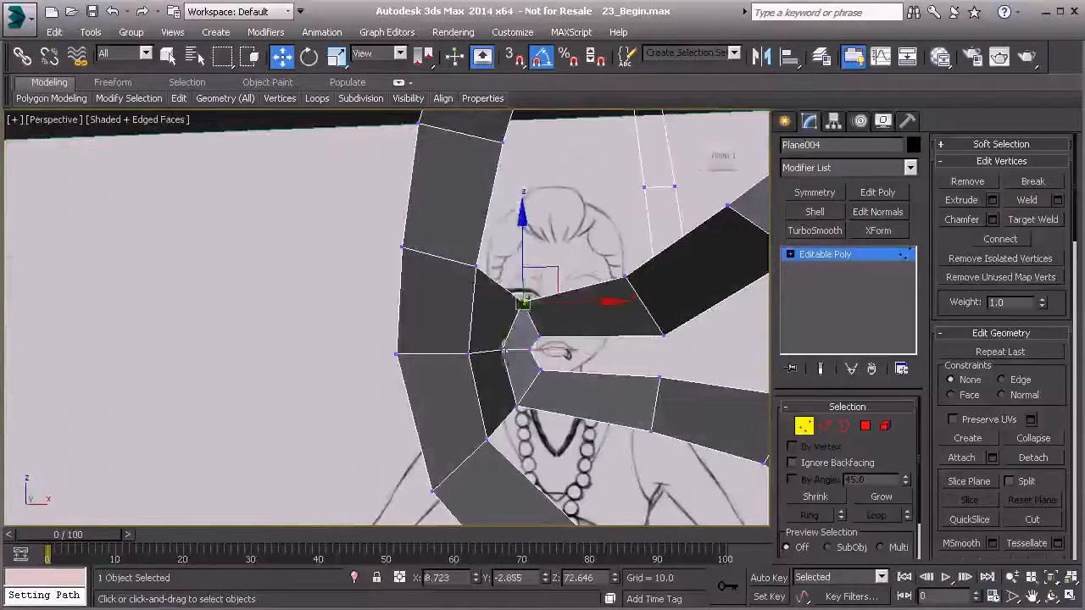
left_click(505, 352)
left_click(517, 406)
Step: Shift the outer mouth loop's inner vertices beside the mouth corner slightly outward, away from the lips
mouse_move(560, 402)
middle_mouse_down("alt")
mouse_move(547, 398)
mouse_move(579, 388)
middle_mouse_up("alt")
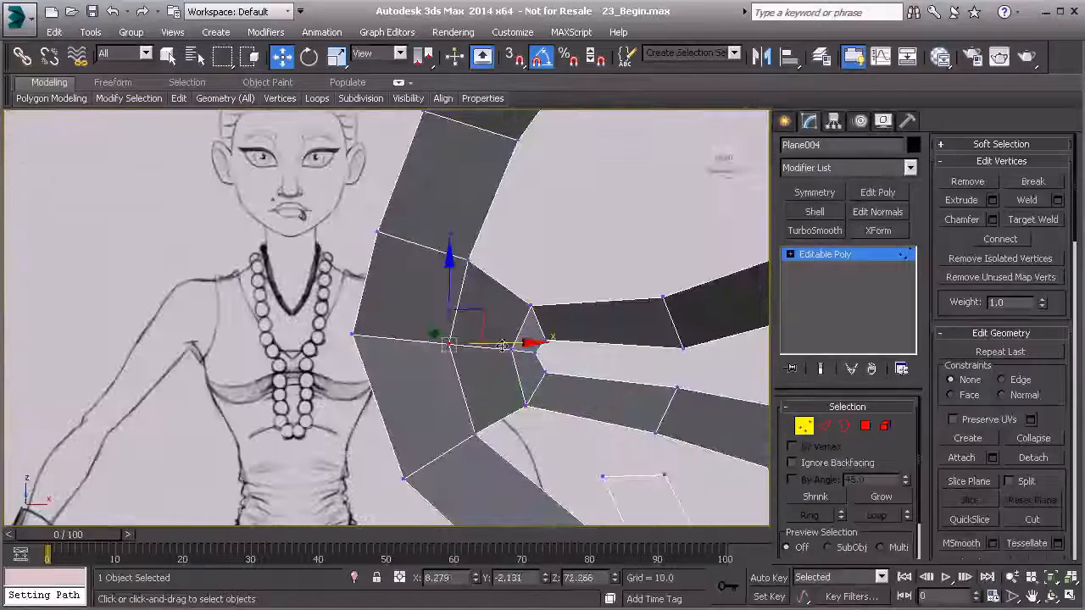
left_click(468, 258)
left_click_drag(512, 259, 500, 292)
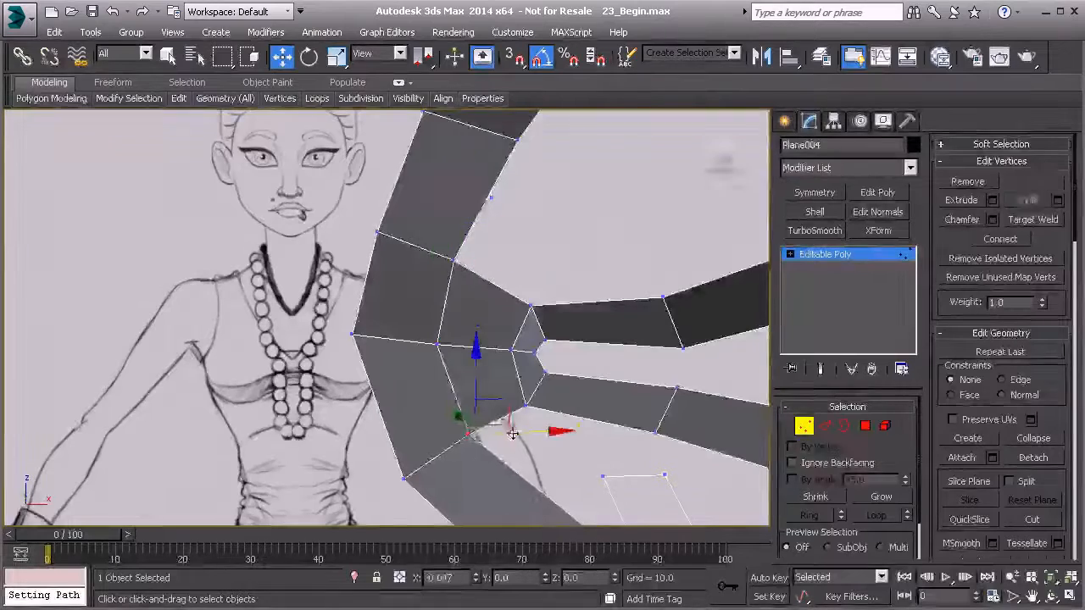
Step: Move the outer mouth loop's cross edge level with the mouth corner slightly forward in depth
middle_click_drag(517, 431, 438, 412, "alt")
scroll(458, 405, "up", 4)
key("2")
left_click(492, 345)
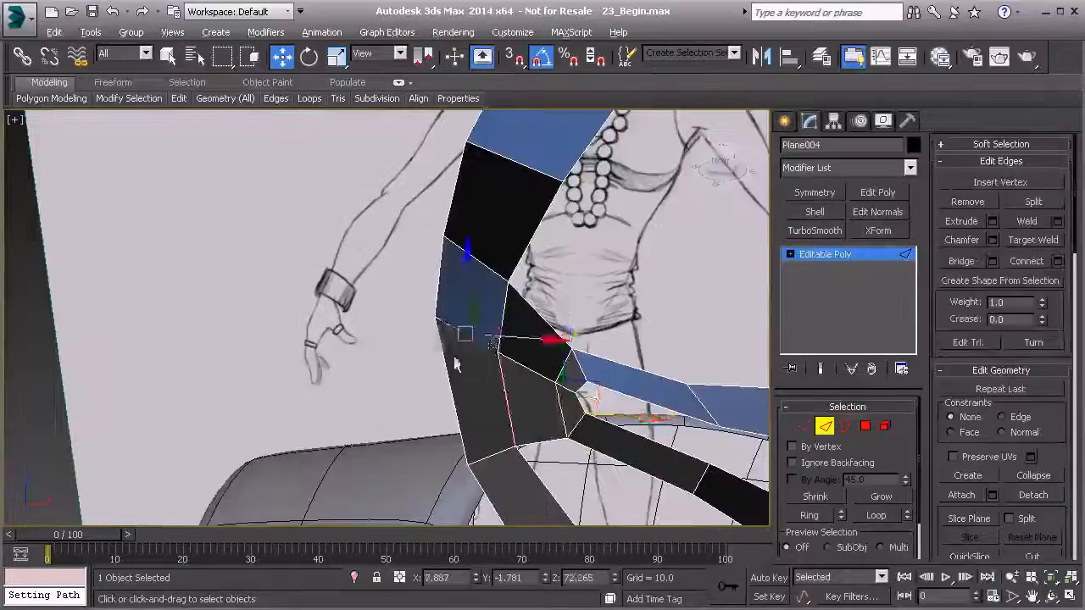
middle_click_drag(472, 361, 507, 404, "alt")
left_click_drag(440, 298, 443, 310)
middle_click_drag(443, 310, 632, 302, "alt")
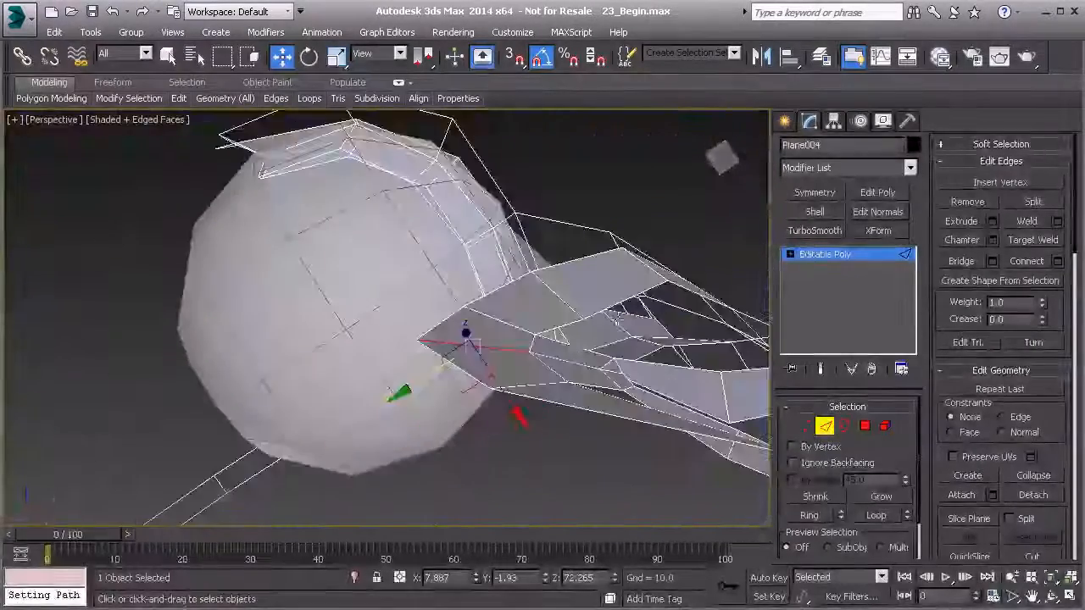
middle_click_drag(585, 374, 448, 414, "alt")
Step: Reposition the vertices at the mouth corner to smooth the transition between the lips and the outer mouth loop
key("1")
mouse_move(554, 245)
middle_mouse_down("alt")
mouse_move(568, 271)
mouse_move(552, 262)
middle_mouse_up("alt")
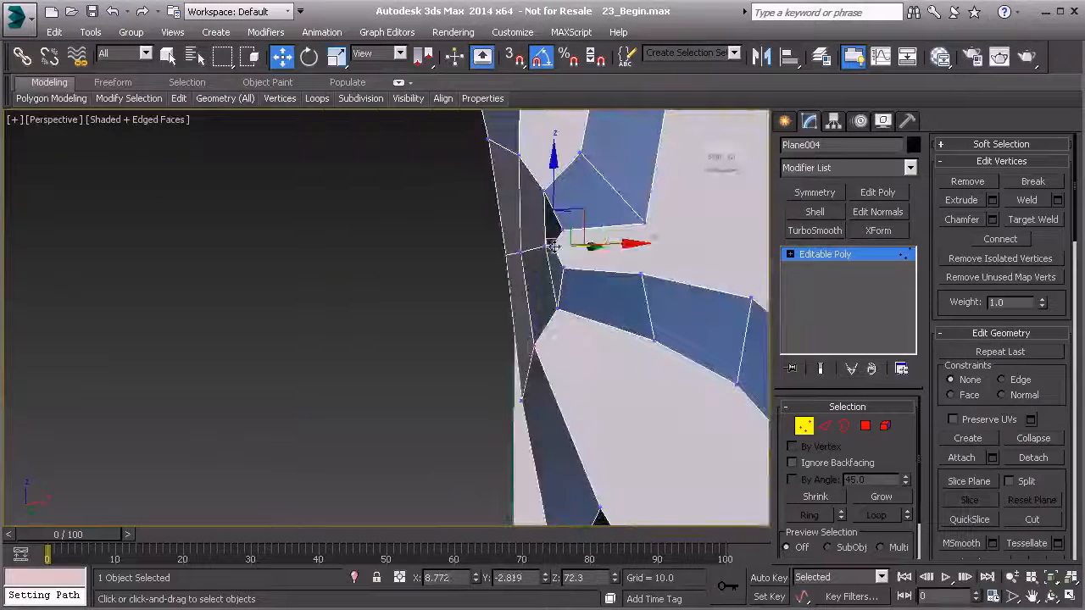
middle_click_drag(606, 240, 605, 267, "alt")
left_click_drag(514, 244, 504, 244)
mouse_move(576, 277)
middle_mouse_down("alt")
mouse_move(598, 293)
mouse_move(516, 270)
mouse_move(386, 283)
mouse_move(599, 277)
mouse_move(557, 207)
mouse_move(550, 271)
mouse_move(488, 360)
mouse_move(479, 307)
middle_mouse_up("alt")
middle_click_drag(373, 316, 270, 287, "alt")
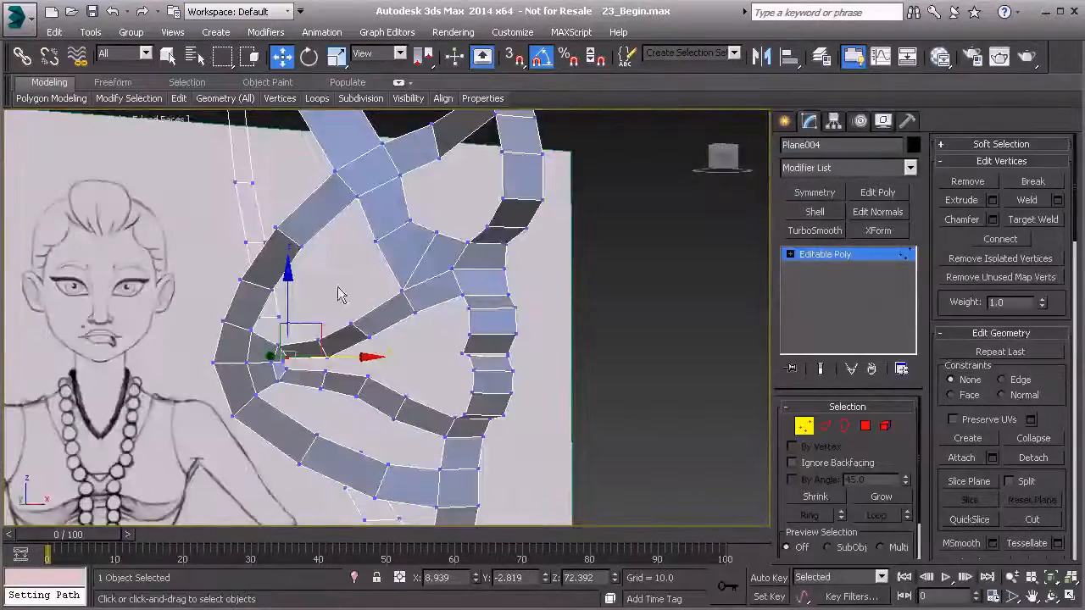
Step: Adjust the position of the outer mouth loop's edge below the mouth corner to follow the face's curvature
mouse_move(337, 361)
middle_mouse_down("alt")
mouse_move(448, 303)
mouse_move(468, 360)
mouse_move(388, 322)
mouse_move(546, 364)
mouse_move(547, 402)
mouse_move(594, 422)
middle_mouse_up("alt")
left_click(821, 428)
middle_click_drag(509, 356, 432, 355, "alt")
left_click(345, 362)
left_click_drag(348, 362, 353, 344)
middle_click_drag(354, 344, 364, 288, "alt")
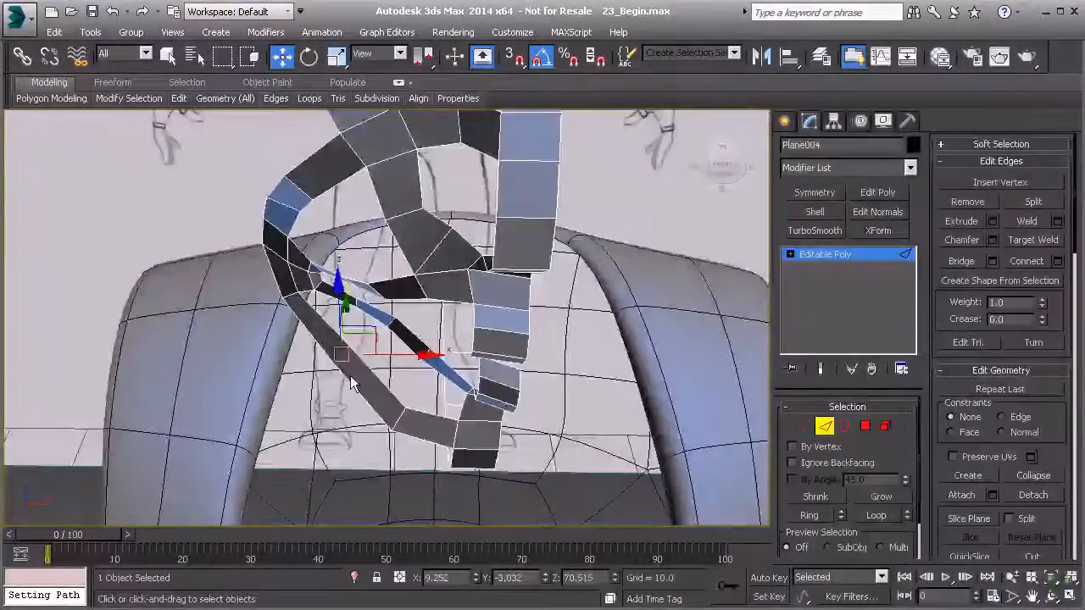
Step: Move the lower outer vertices of the outer mouth loop slightly toward the centerline in the front view
scroll(352, 370, "up", 5)
middle_click_drag(351, 371, 312, 206)
scroll(312, 207, "down", 2)
key("1")
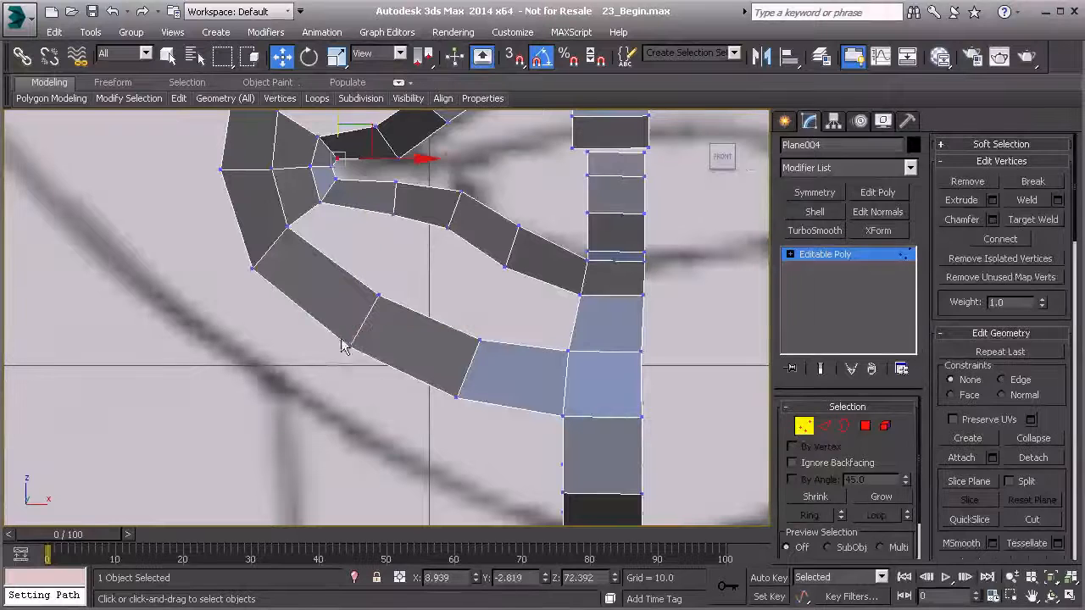
left_click_drag(377, 314, 387, 314)
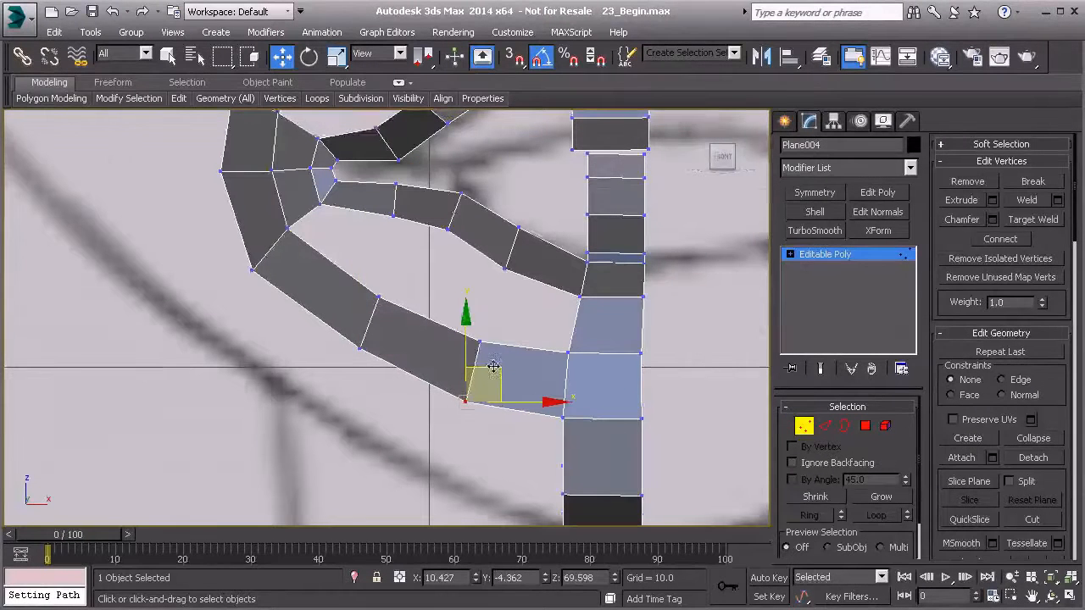
Step: Reposition the outer mouth loop's outer vertex just below the mouth corner in the side view to refine the loop's curve
key("l")
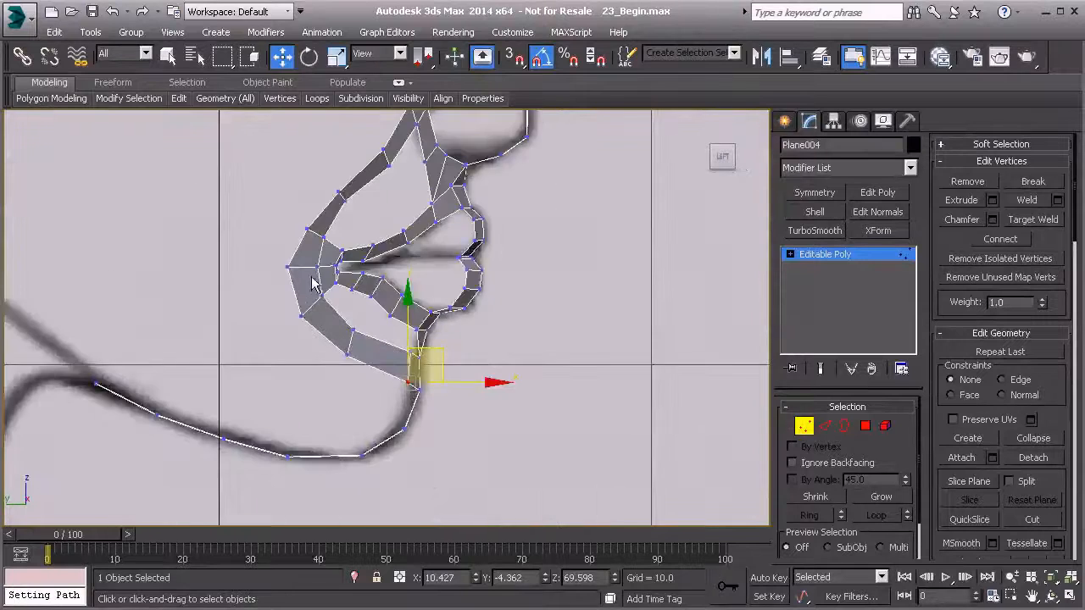
scroll(317, 304, "up", 5)
left_click(329, 289)
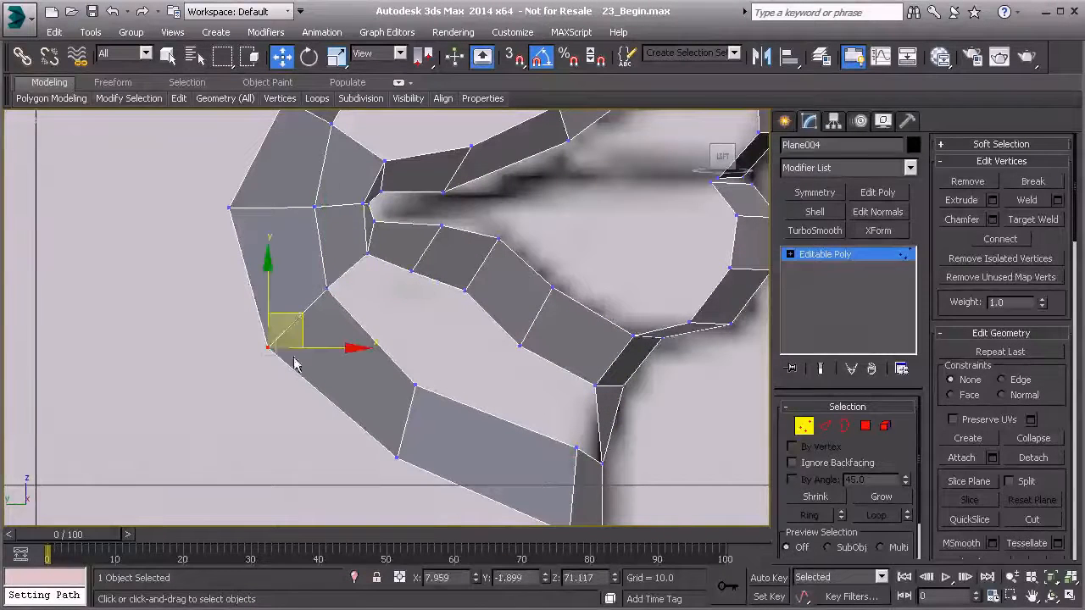
scroll(264, 244, "down", 3)
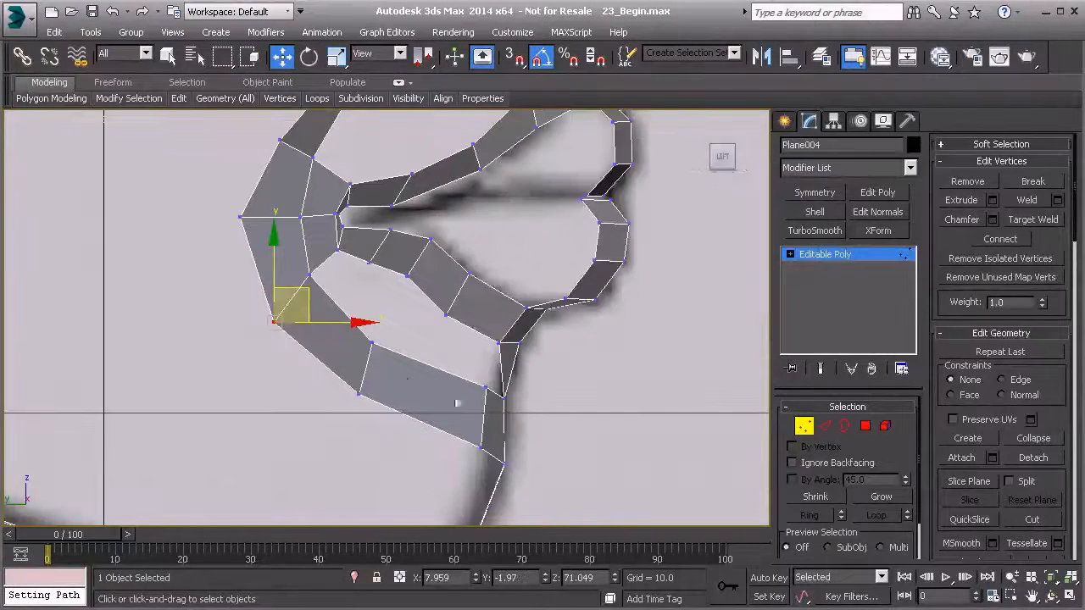
Step: Examine the flow of the mouth, nose and eye loops and the head profile strip from several angles in perspective
key("p")
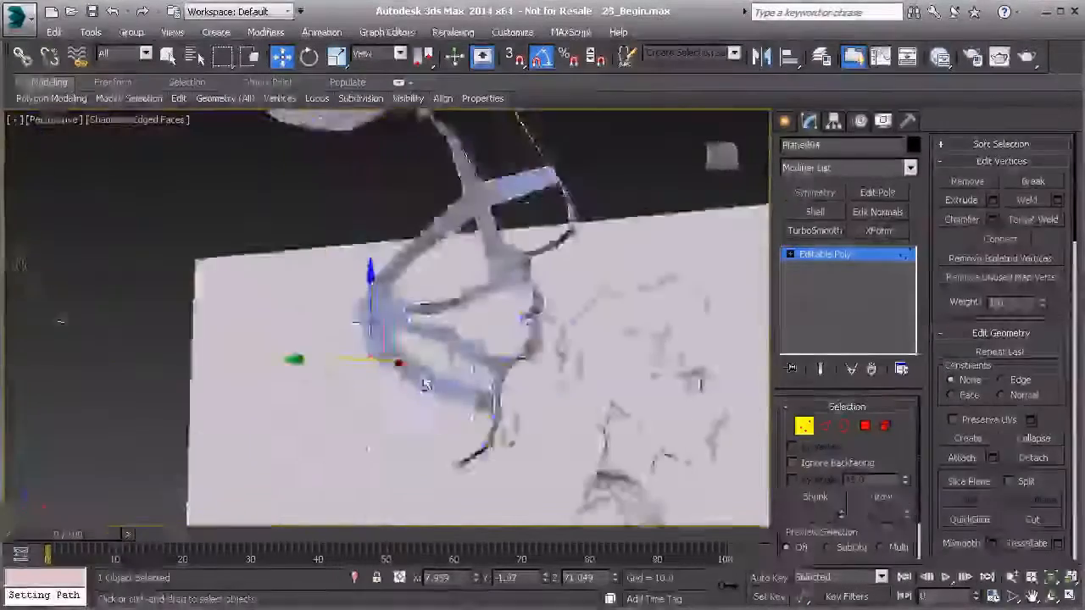
key("l")
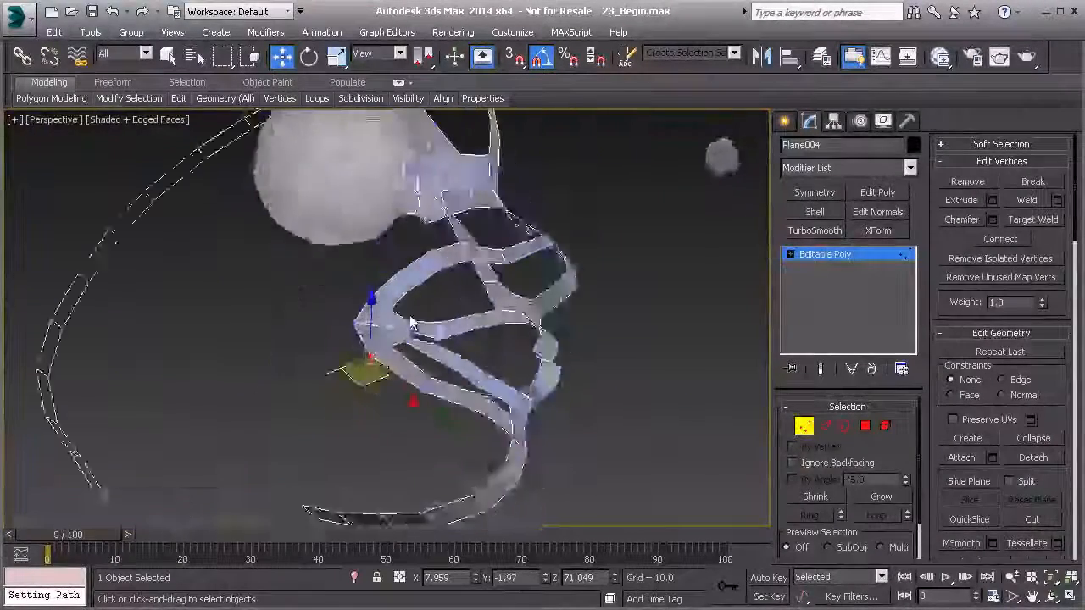
mouse_move(443, 395)
middle_mouse_down("alt")
mouse_move(419, 435)
mouse_move(477, 326)
mouse_move(506, 367)
mouse_move(458, 346)
middle_mouse_up("alt")
mouse_move(430, 309)
middle_mouse_down("alt")
mouse_move(496, 386)
mouse_move(434, 411)
mouse_move(481, 376)
mouse_move(463, 387)
mouse_move(453, 372)
mouse_move(464, 360)
mouse_move(409, 361)
mouse_move(415, 373)
mouse_move(437, 352)
mouse_move(452, 299)
mouse_move(497, 323)
mouse_move(501, 371)
mouse_move(517, 387)
middle_mouse_up("alt")
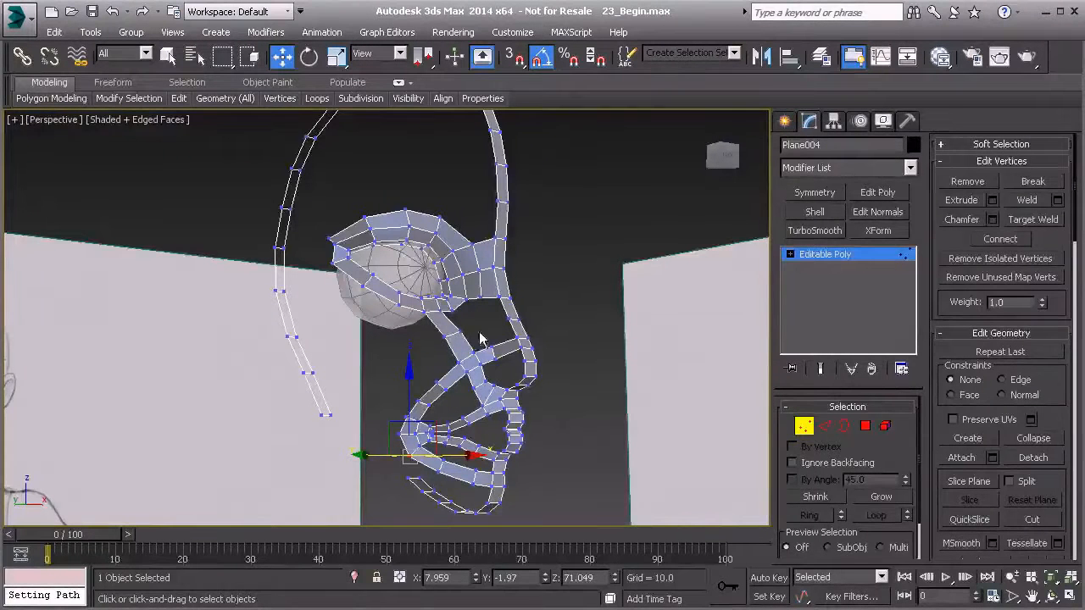
middle_click_drag(460, 345, 476, 357, "alt")
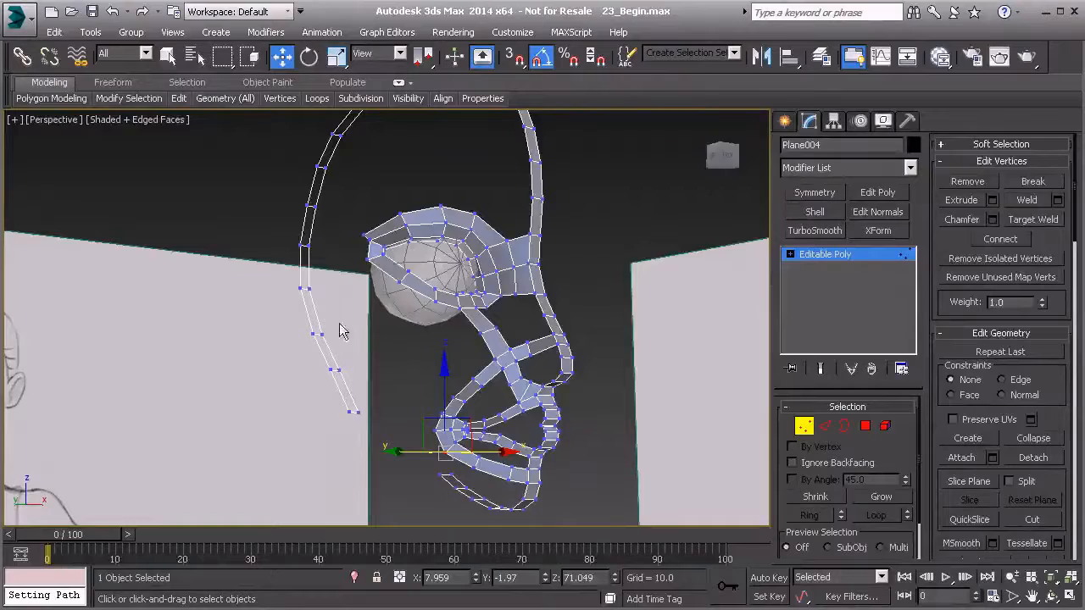
mouse_move(353, 311)
middle_mouse_down("alt")
mouse_move(381, 270)
mouse_move(416, 358)
mouse_move(405, 331)
mouse_move(420, 406)
mouse_move(518, 398)
middle_mouse_up("alt")
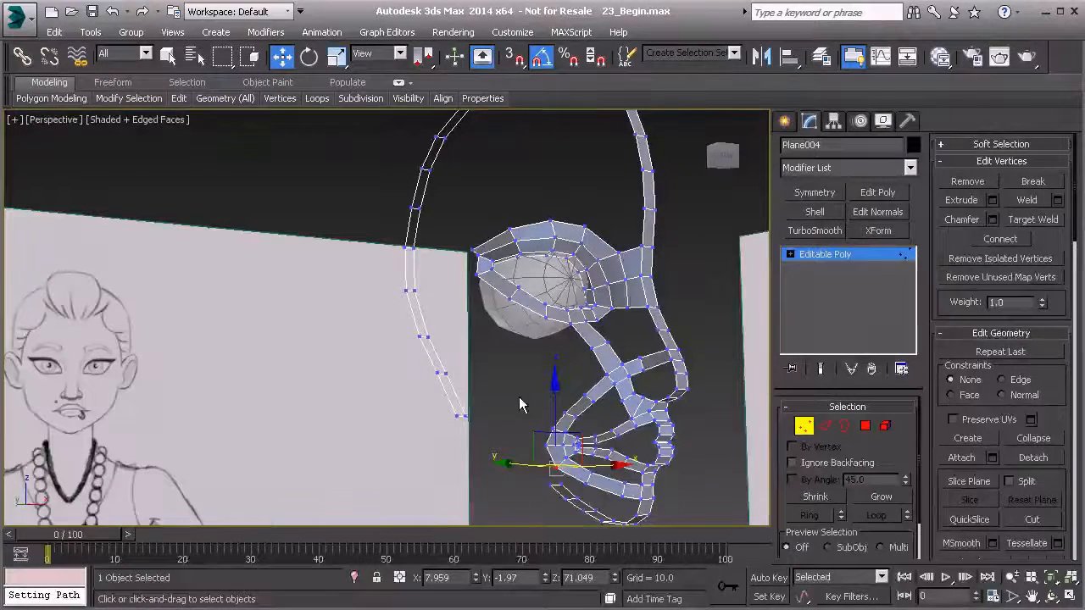
middle_click_drag(701, 448, 471, 267)
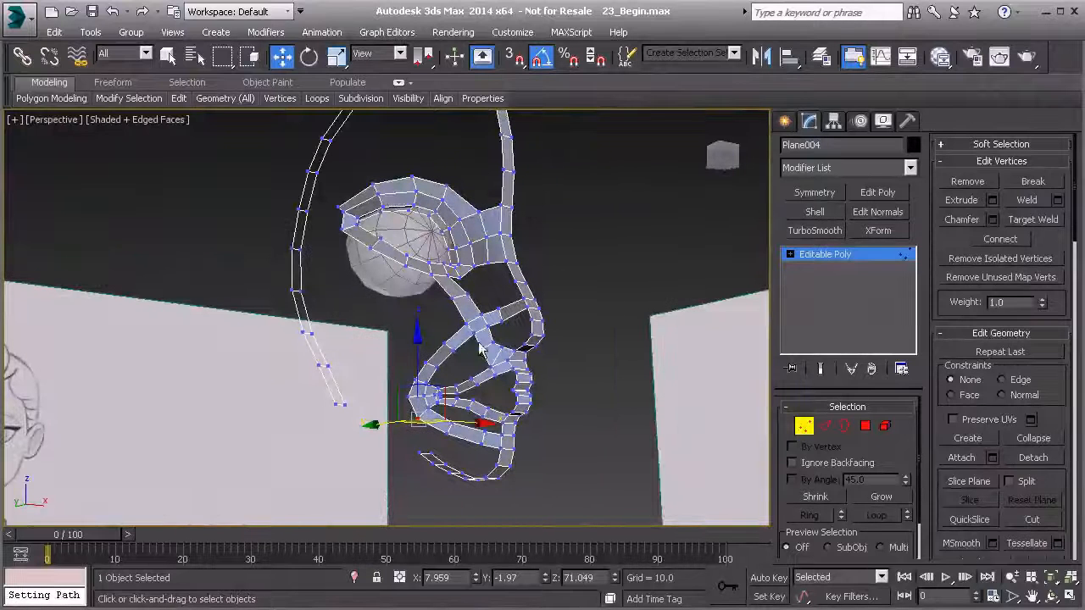